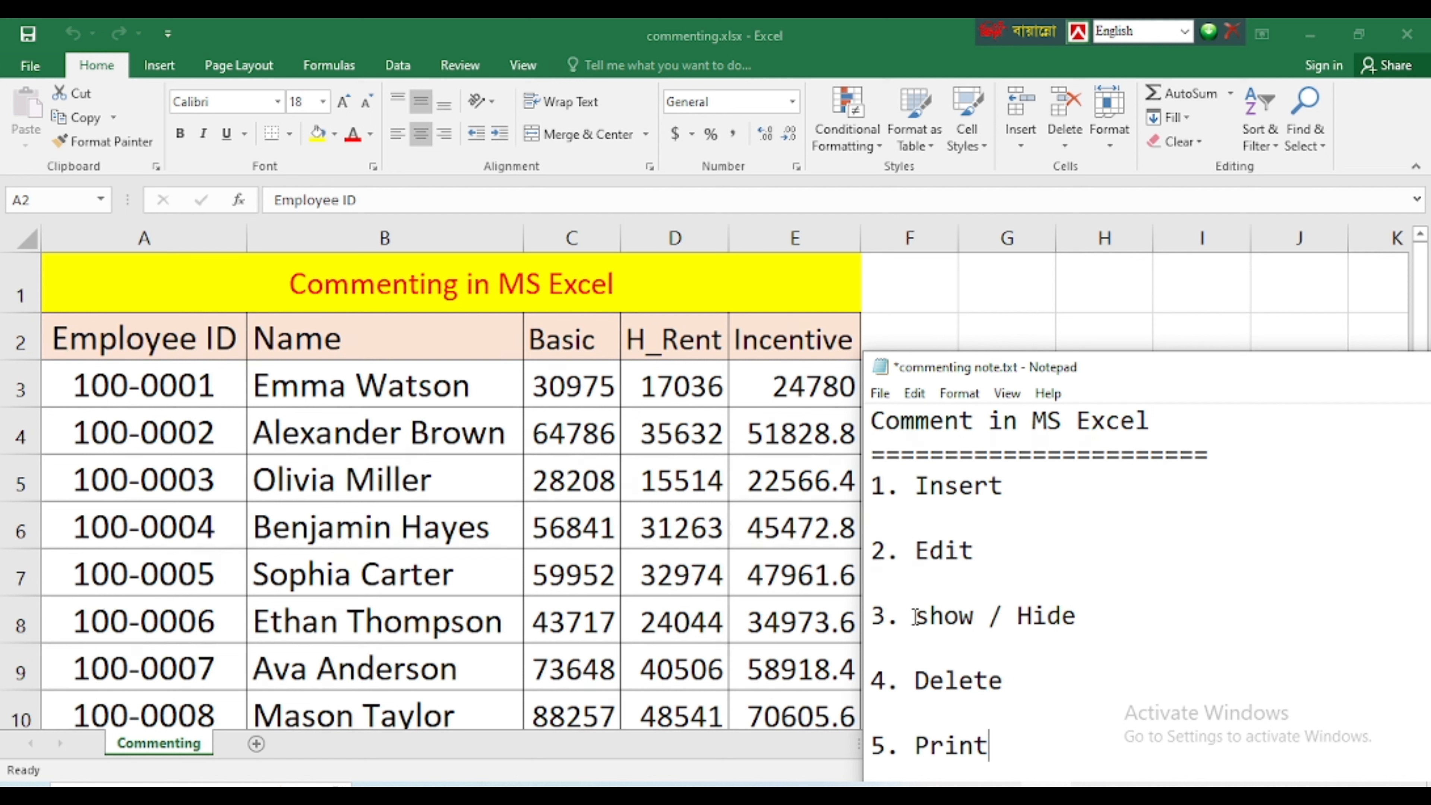
# Review the list of comment topics in the Notepad note, from Insert to Print, and switch to the Excel worksheet
pyautogui.moveTo(1015, 680); pyautogui.dragTo(912, 675)
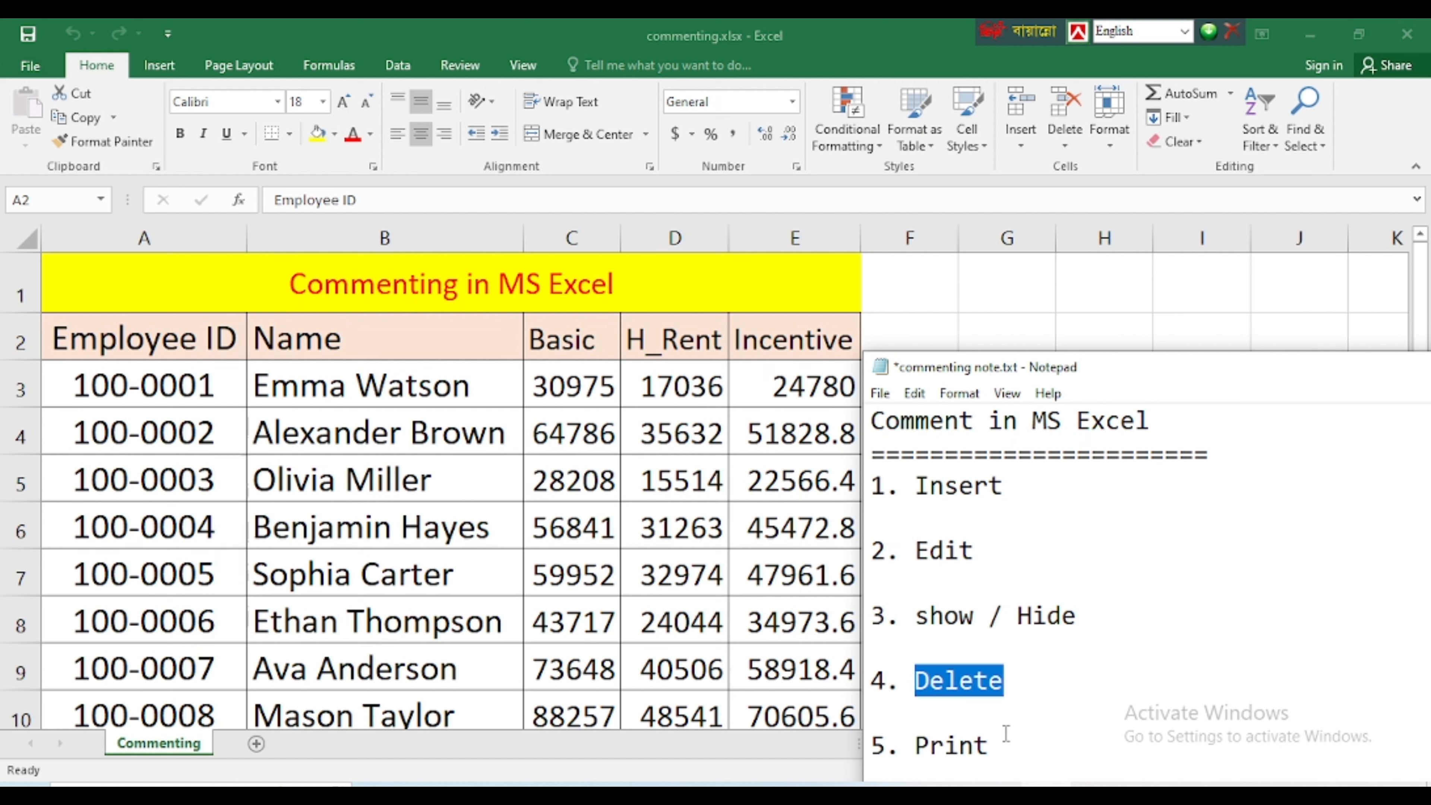
pyautogui.moveTo(1002, 742); pyautogui.dragTo(885, 488)
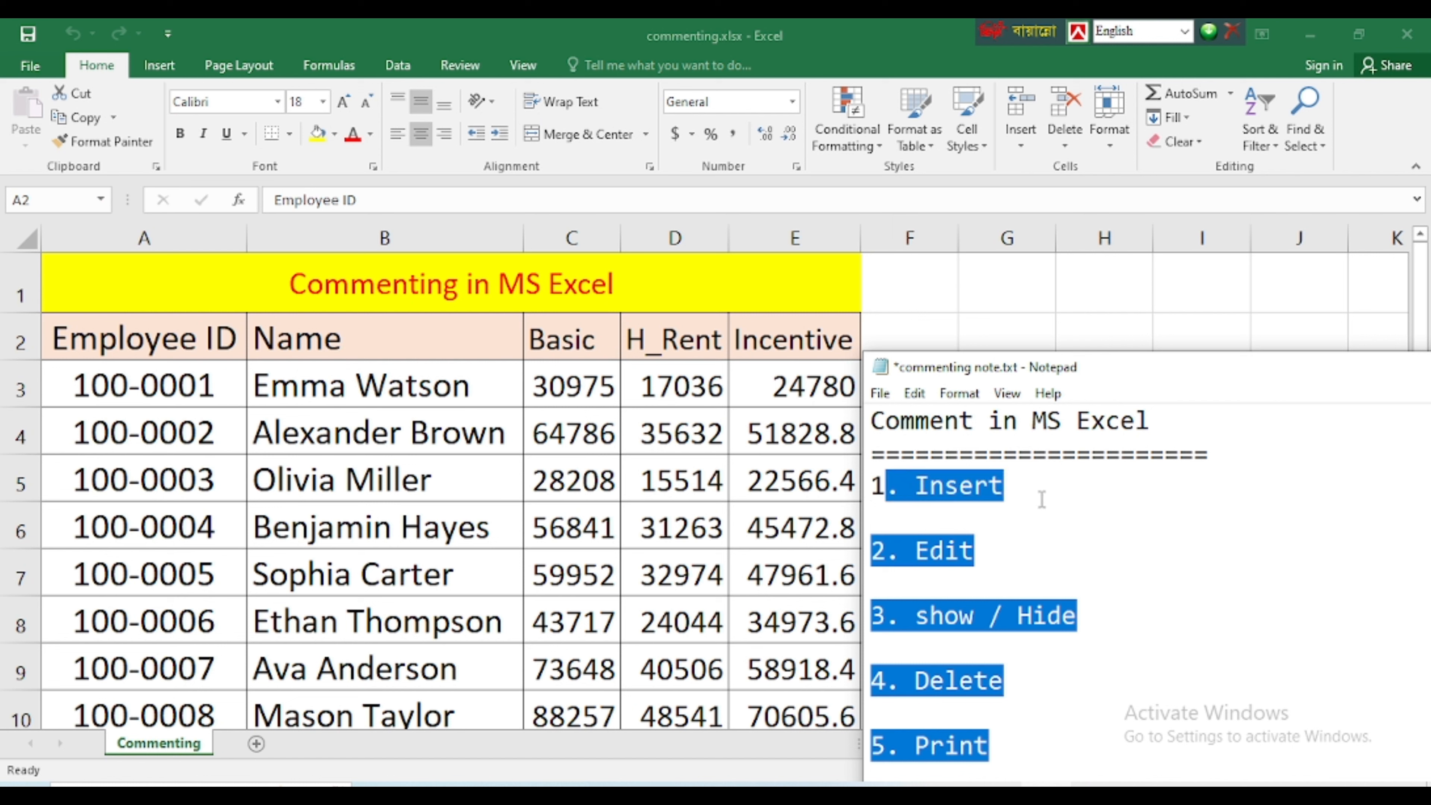
pyautogui.click(957, 747)
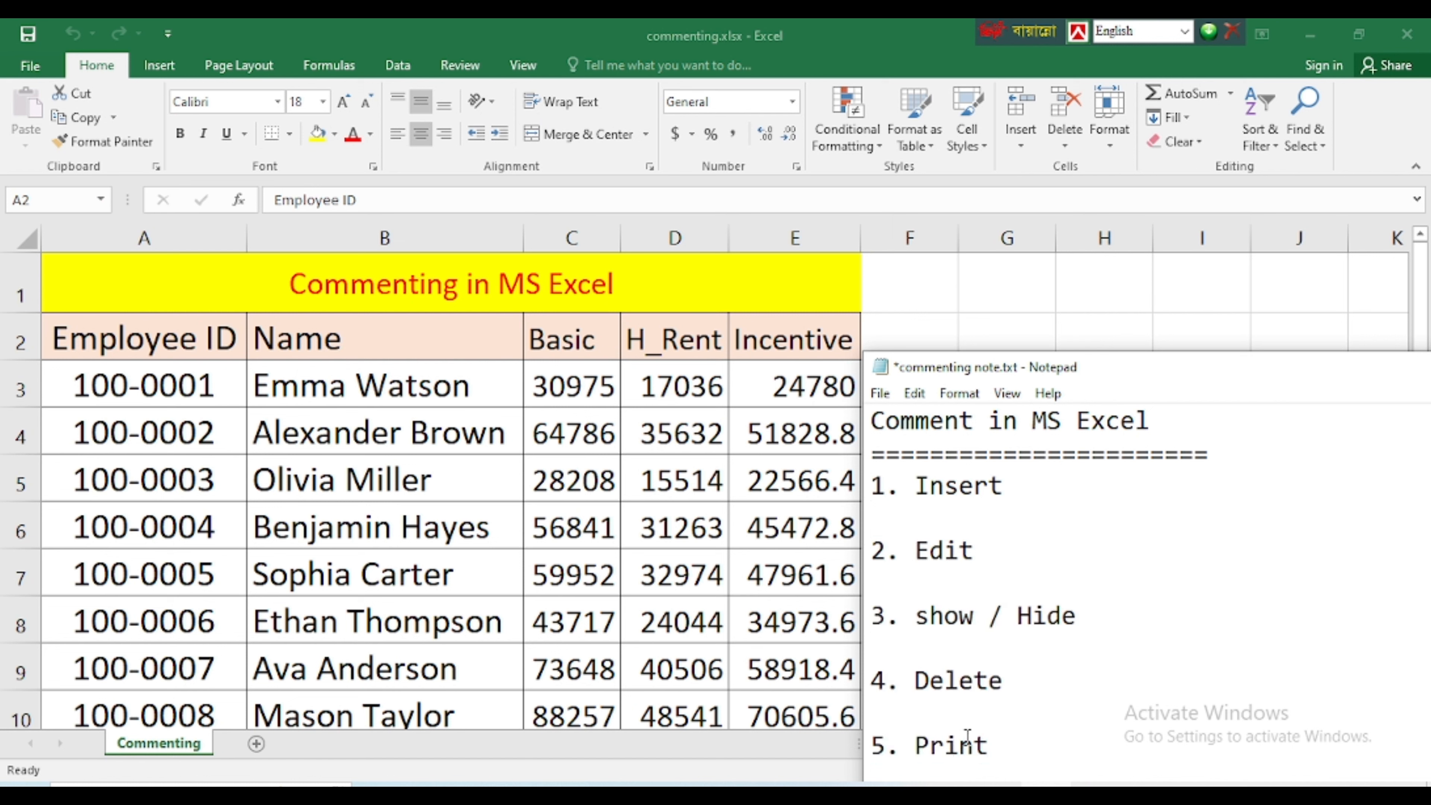
pyautogui.hotkey('alt', 'Tab')
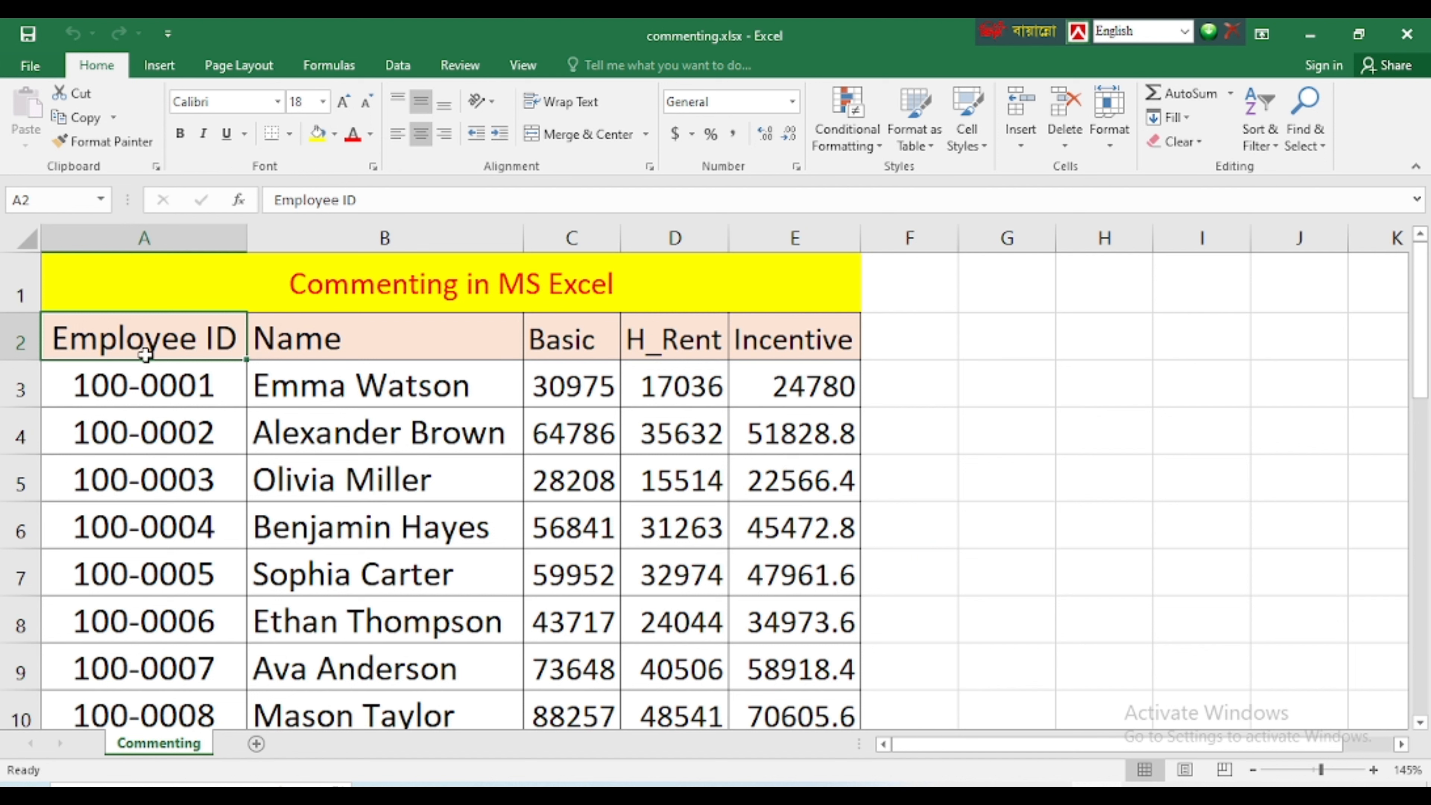
# Examine the Basic, H_Rent and Incentive columns and the formula behind the first H_Rent value, leaving the formula unedited
pyautogui.click(570, 344)
pyautogui.click(688, 341)
pyautogui.click(757, 340)
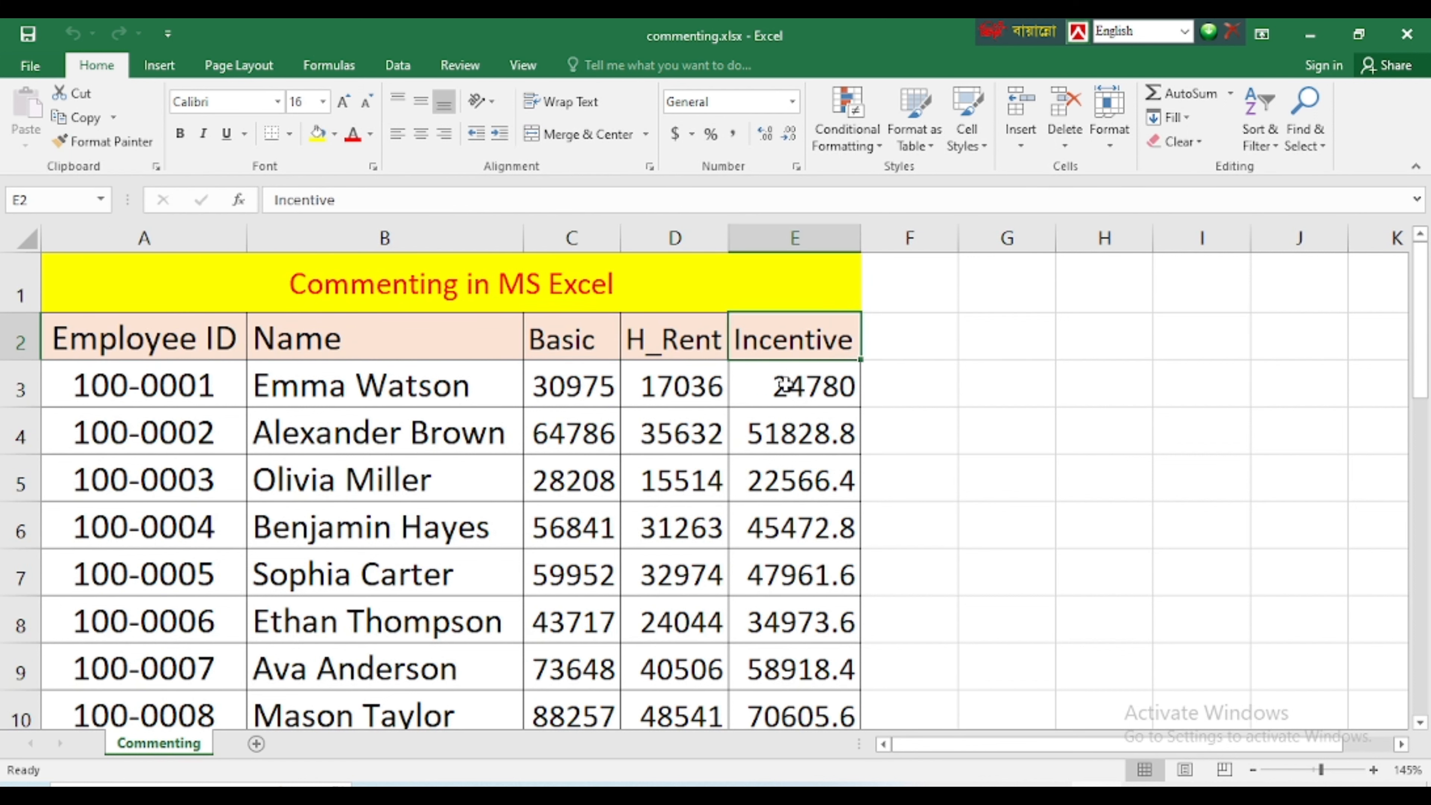
pyautogui.click(781, 388)
pyautogui.click(596, 388)
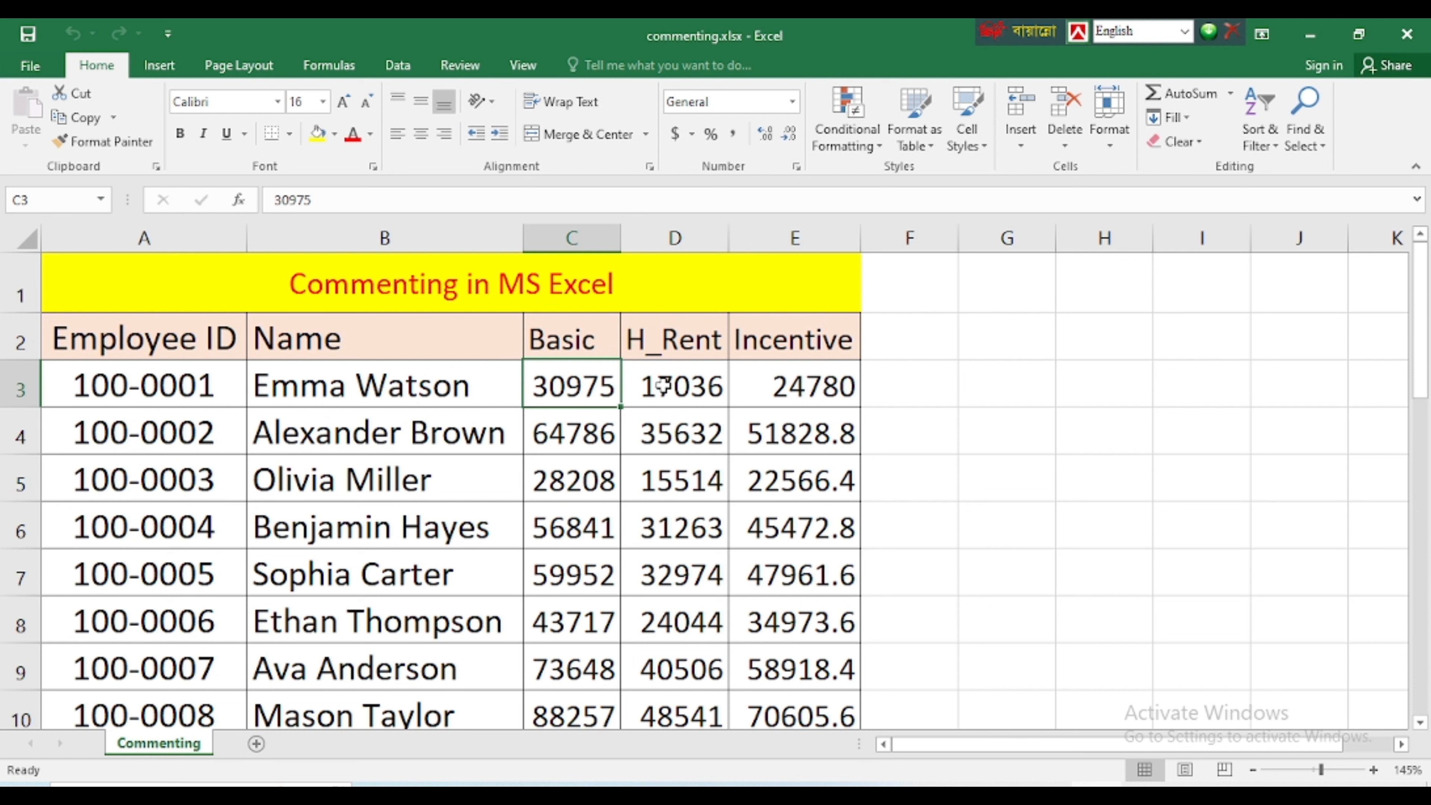
pyautogui.click(648, 390)
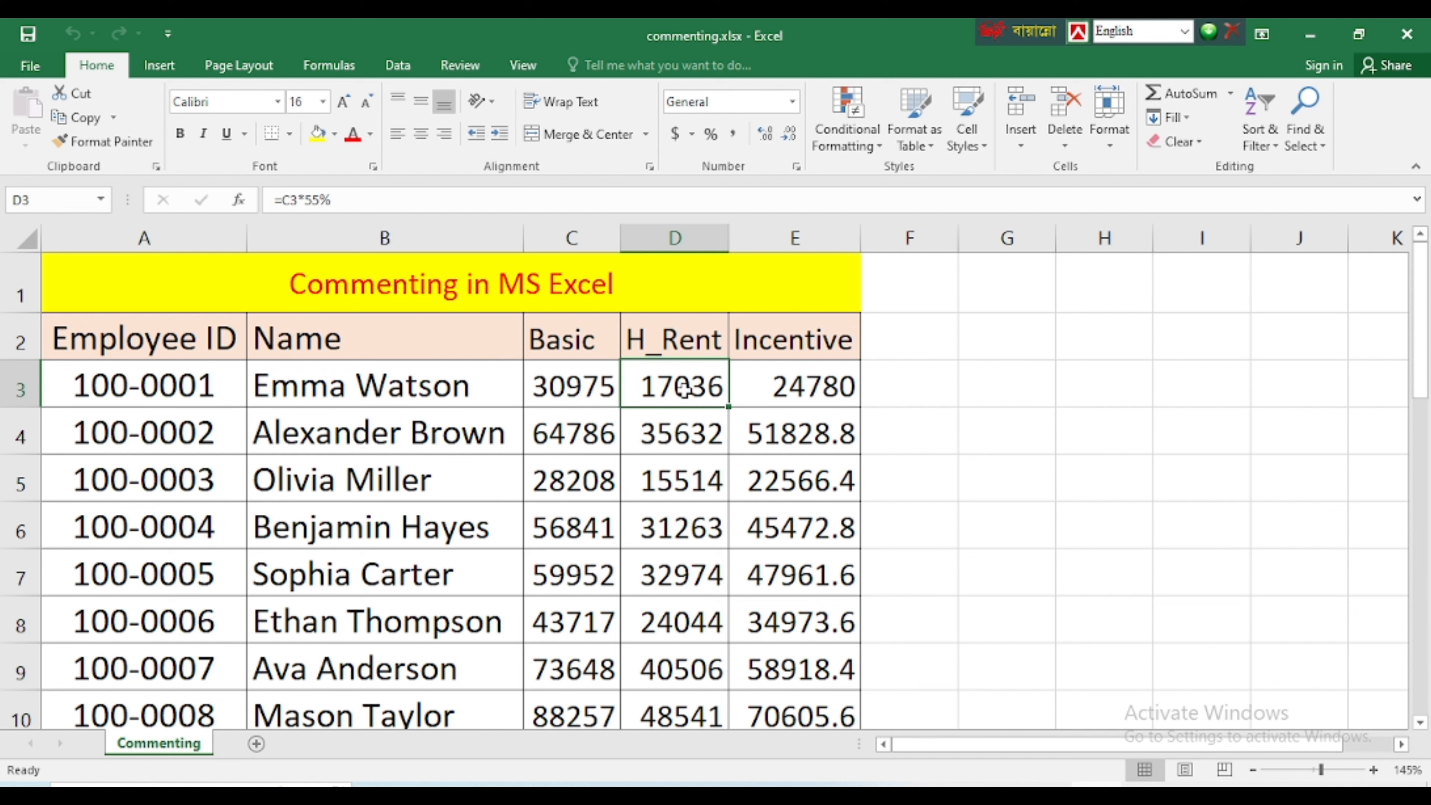
pyautogui.click(568, 386)
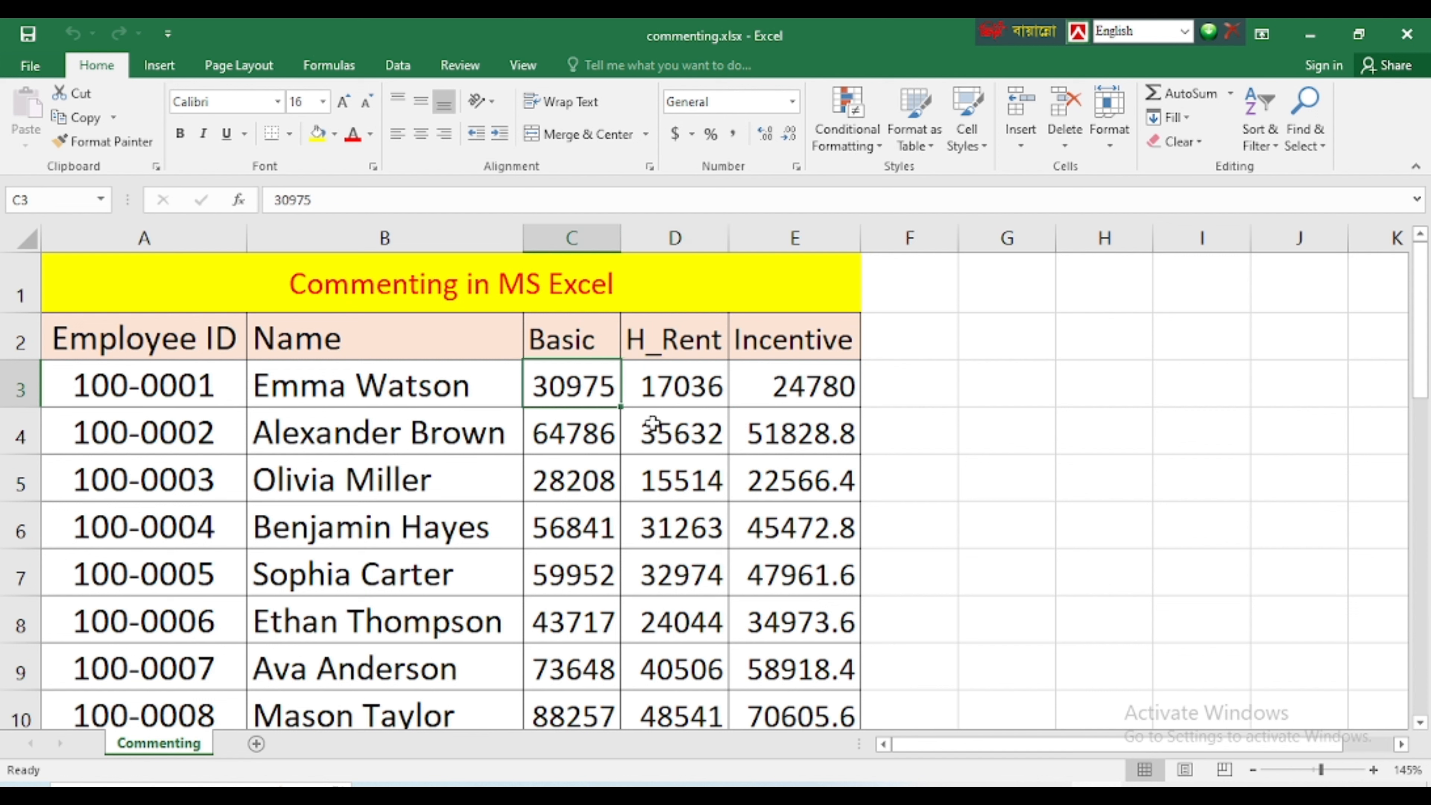
pyautogui.click(666, 388)
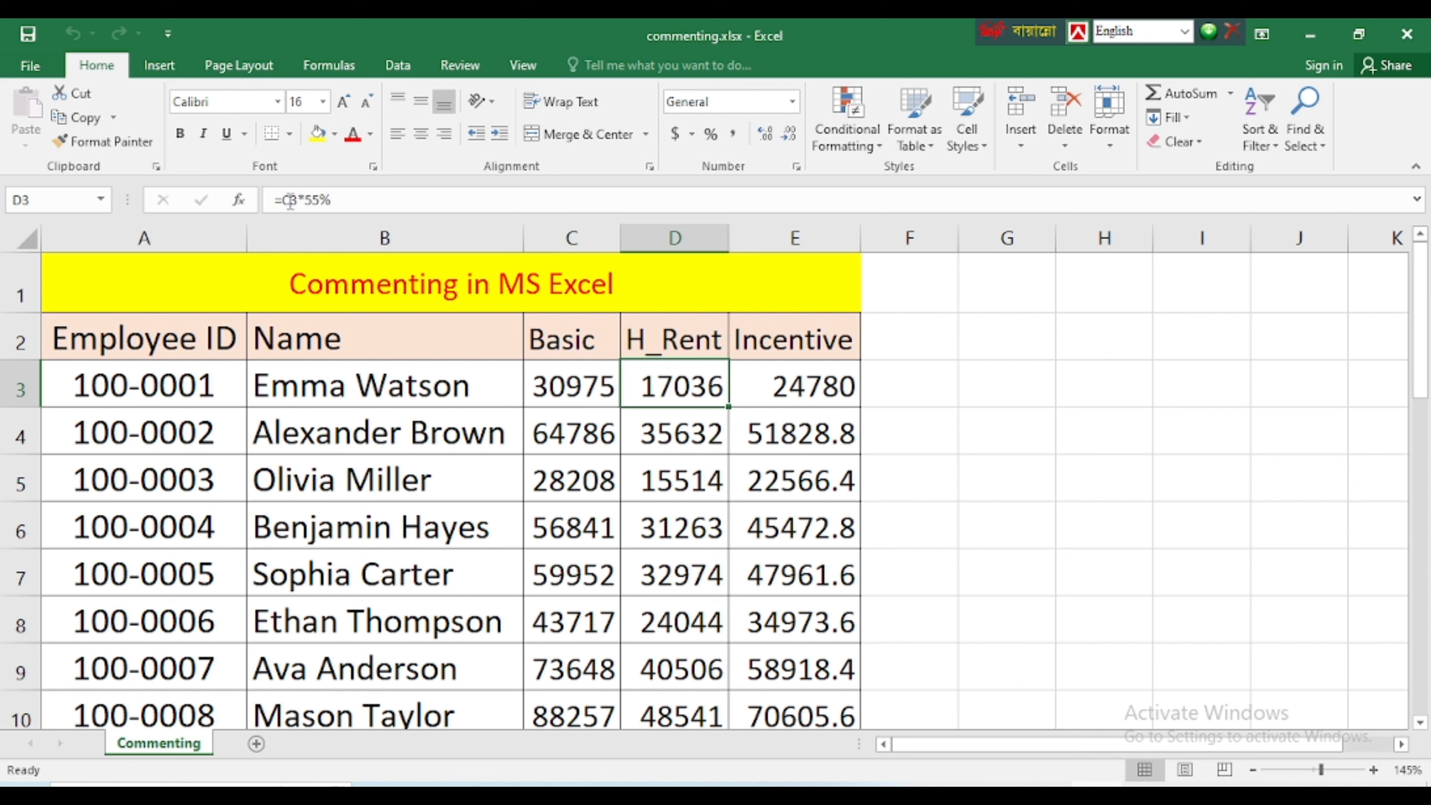
pyautogui.moveTo(372, 192); pyautogui.dragTo(272, 202)
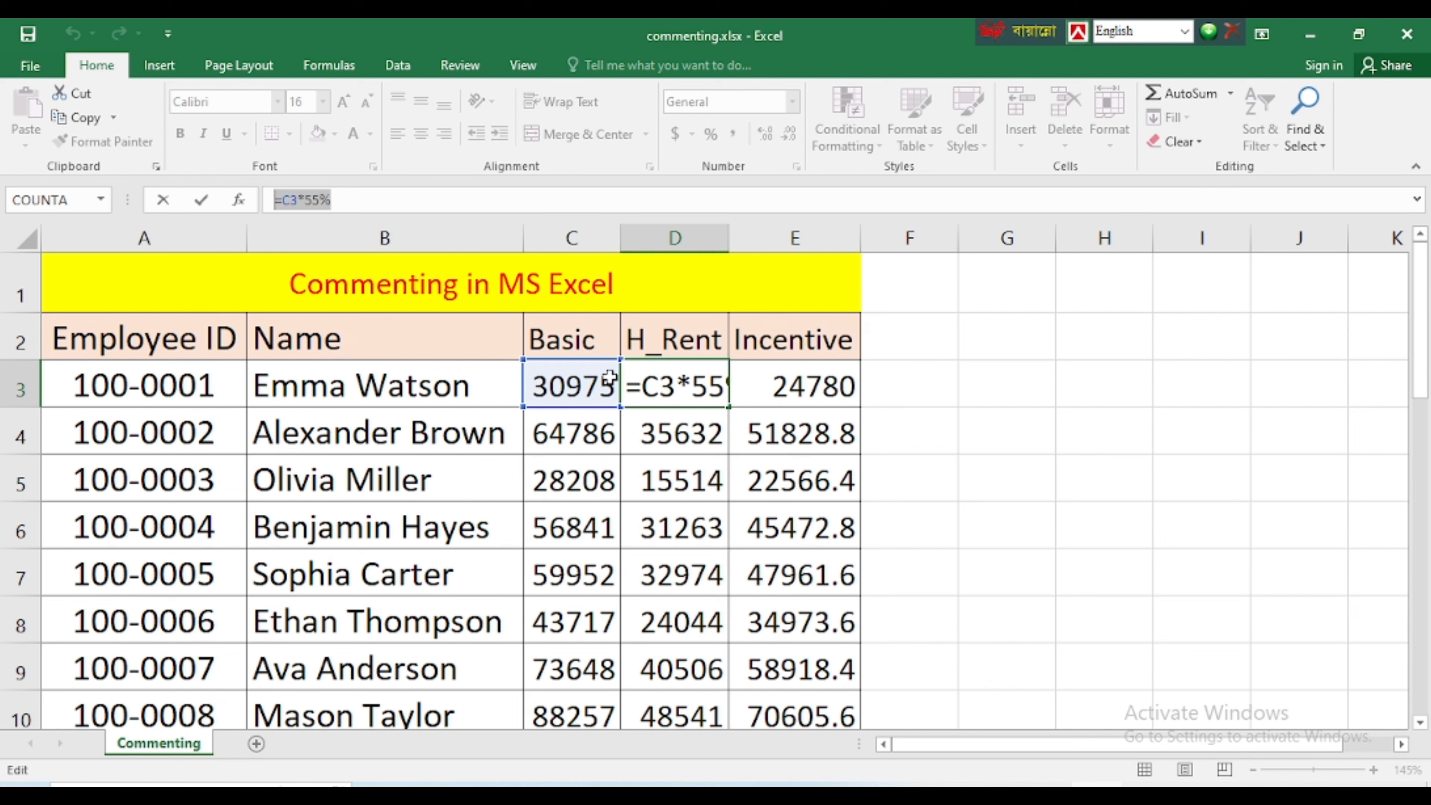
pyautogui.click(705, 445)
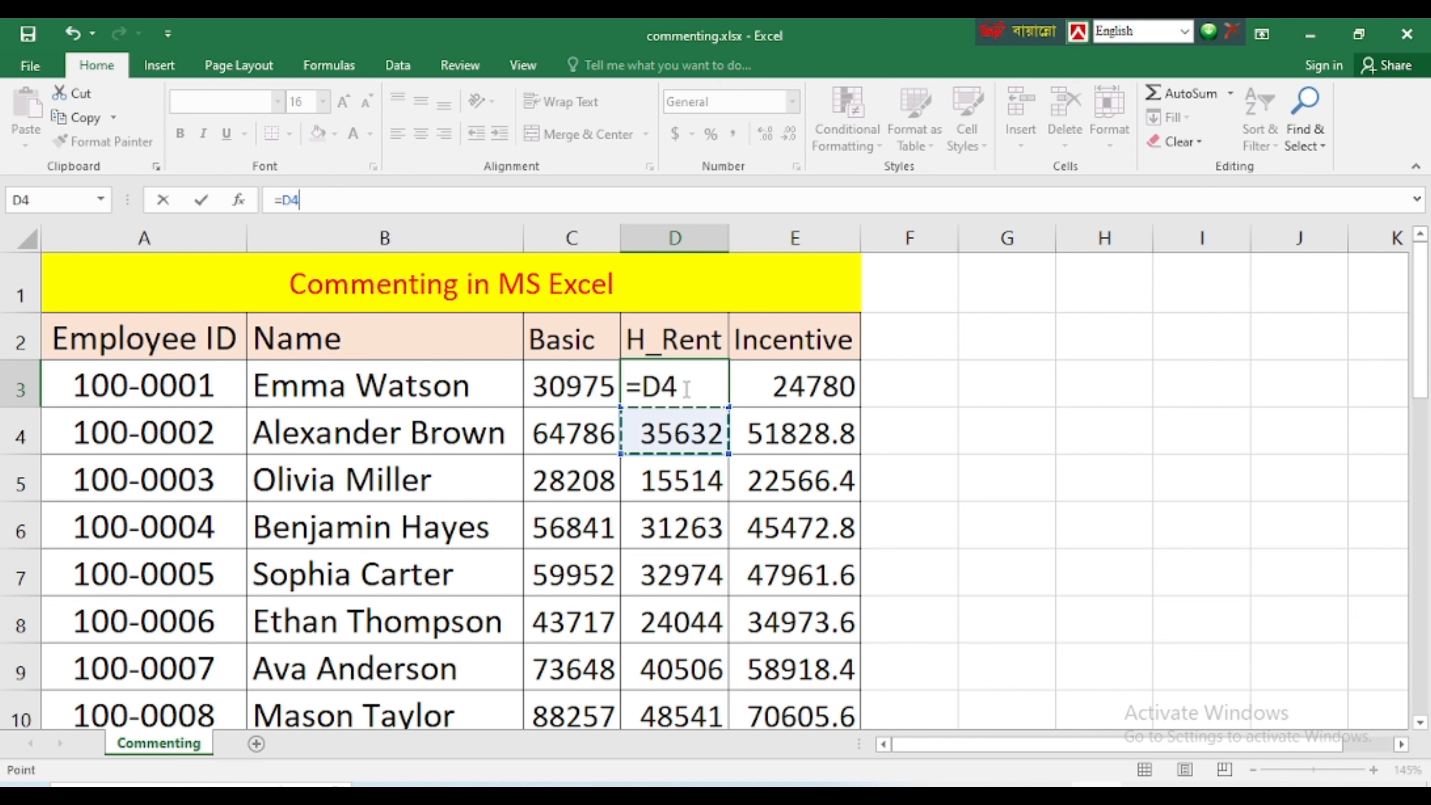
pyautogui.press('Escape')
# Insert a comment on the H_Rent header in D2, replacing the default author name with "Basic * 55%"
pyautogui.click(673, 343)
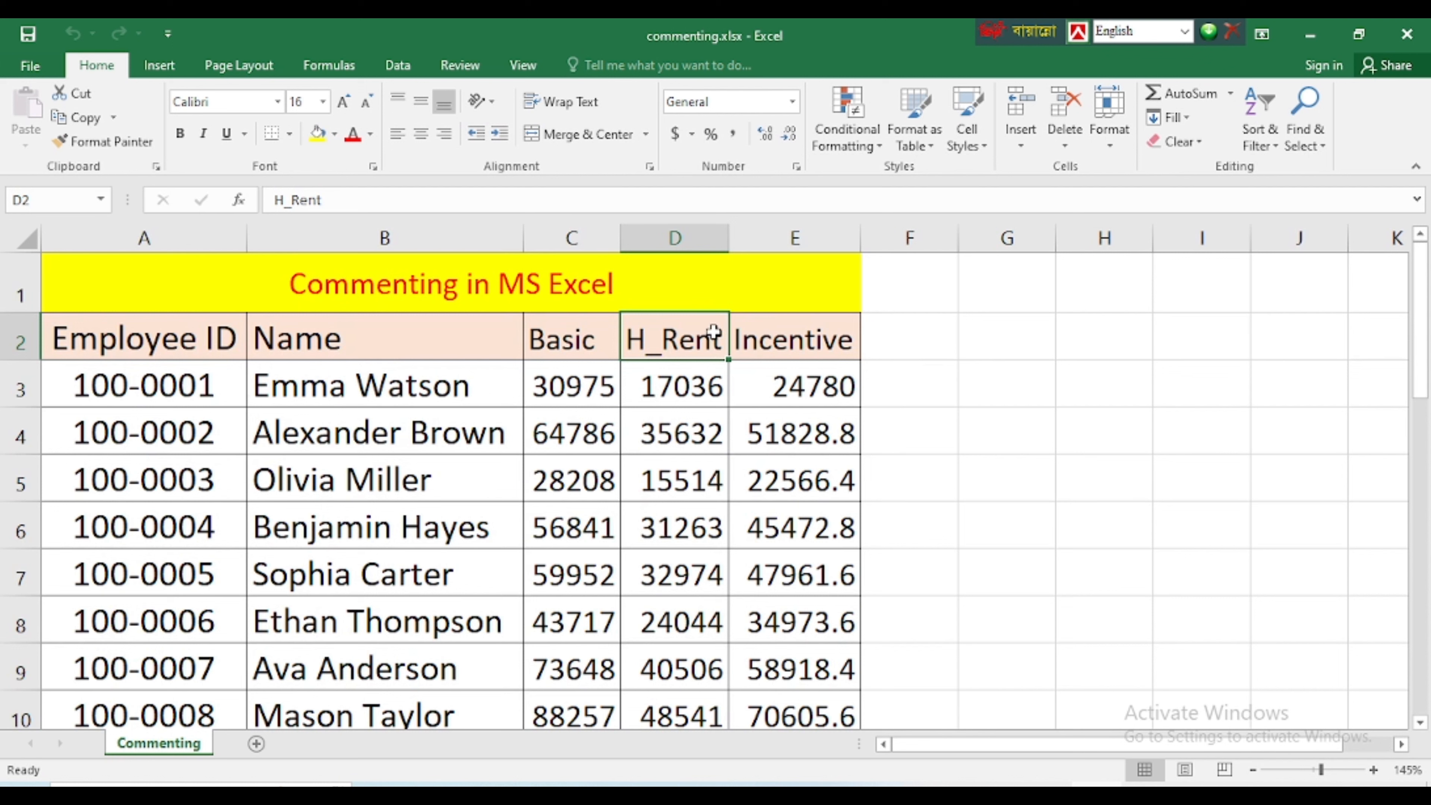
pyautogui.click(704, 393)
pyautogui.click(685, 346)
pyautogui.click(670, 418)
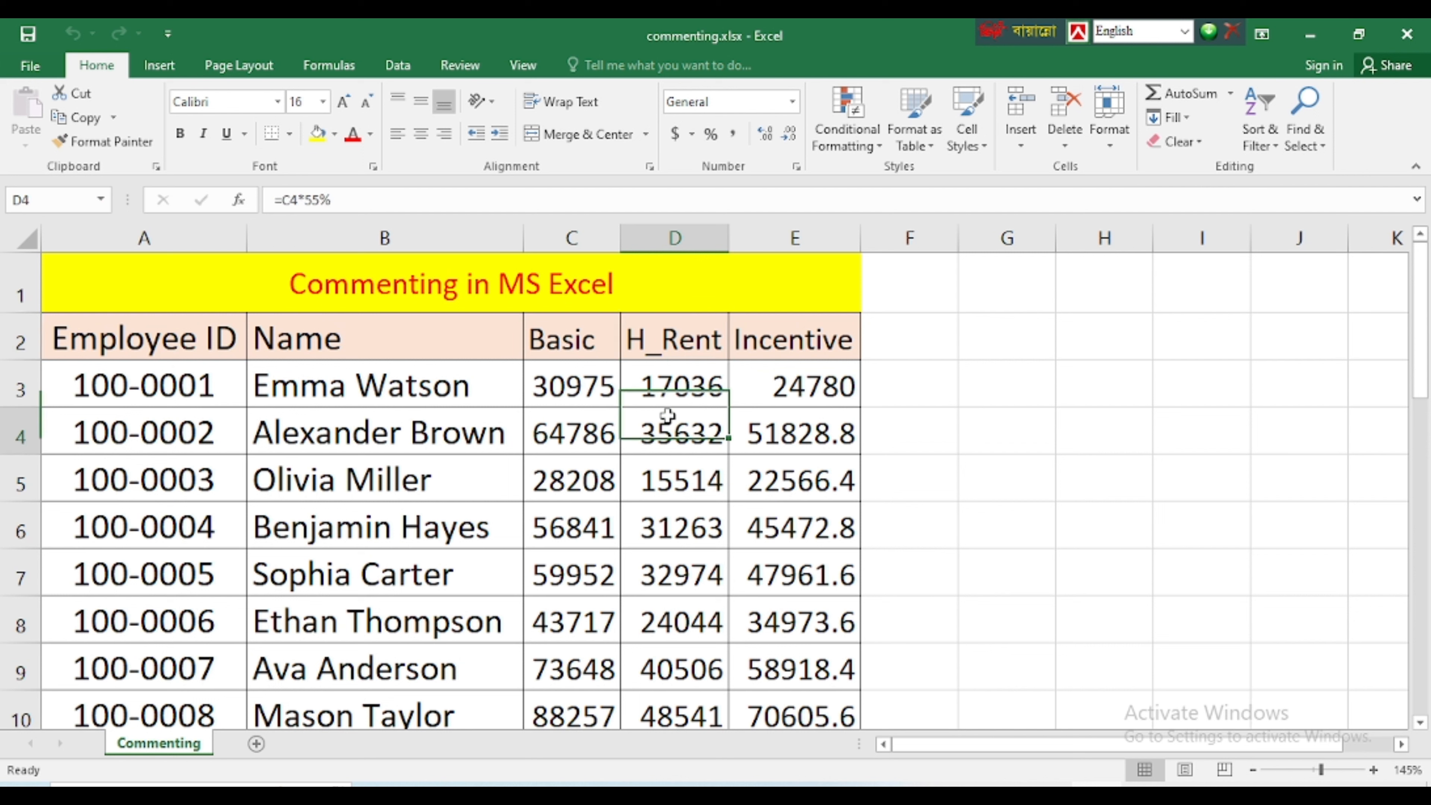
pyautogui.click(660, 346)
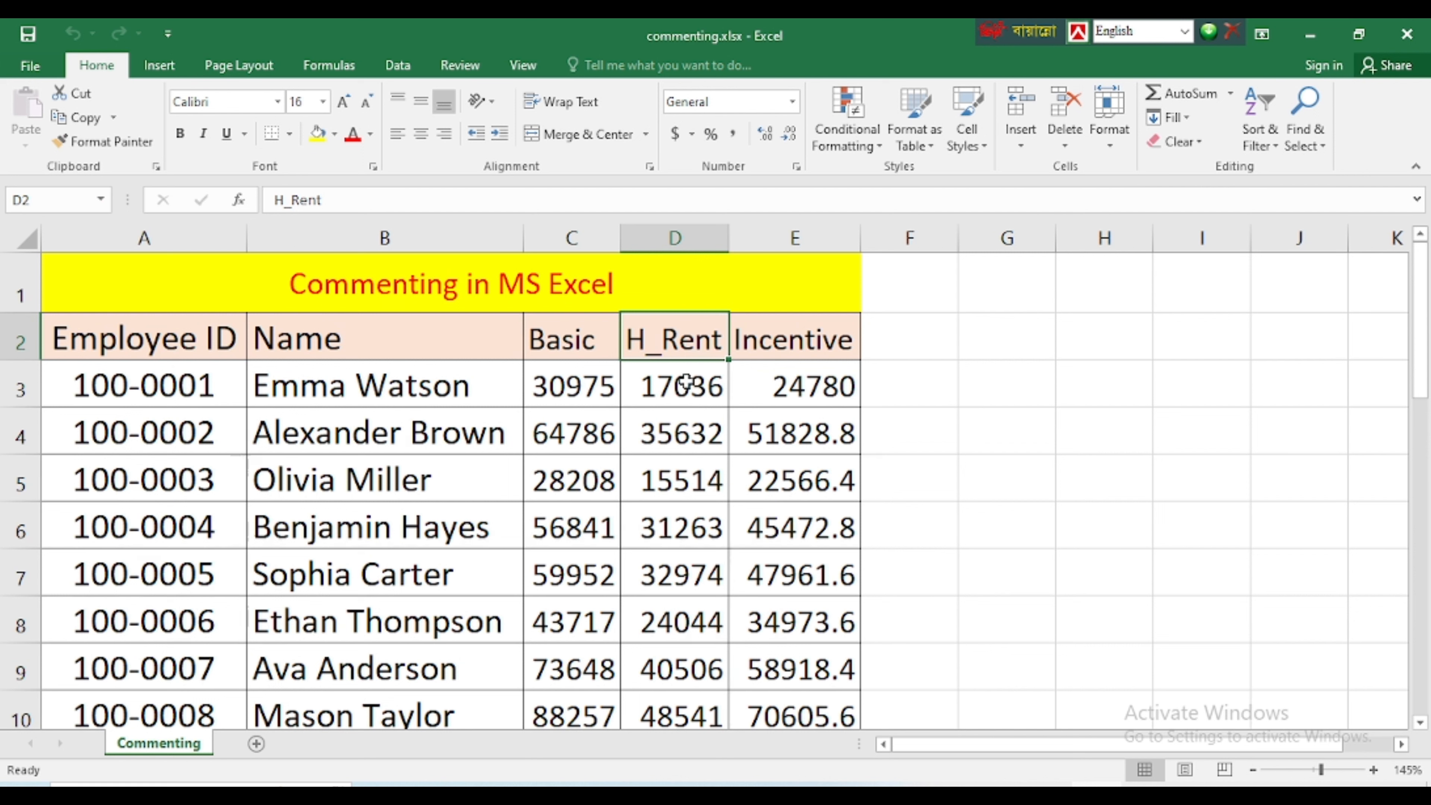
pyautogui.rightClick(679, 347)
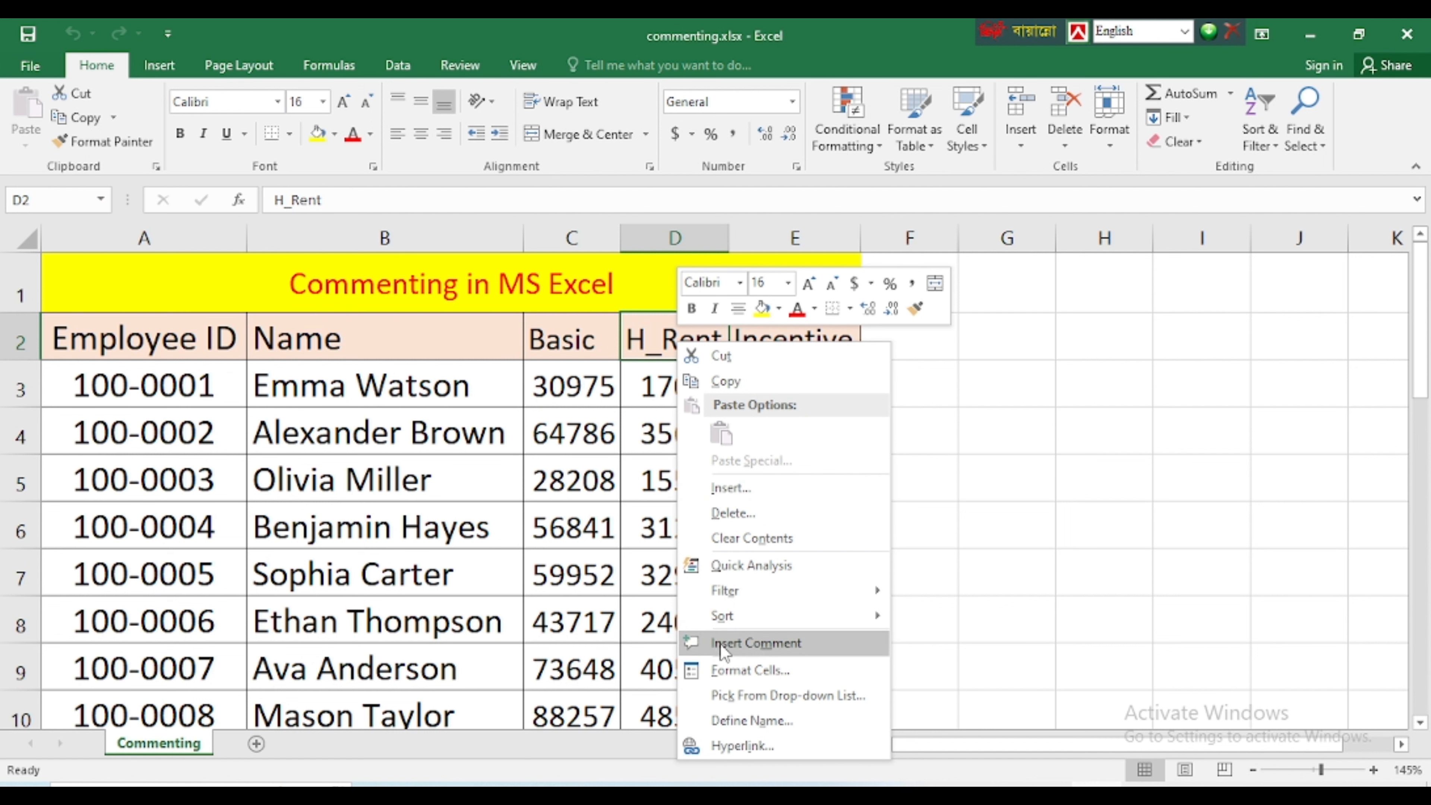
pyautogui.click(762, 644)
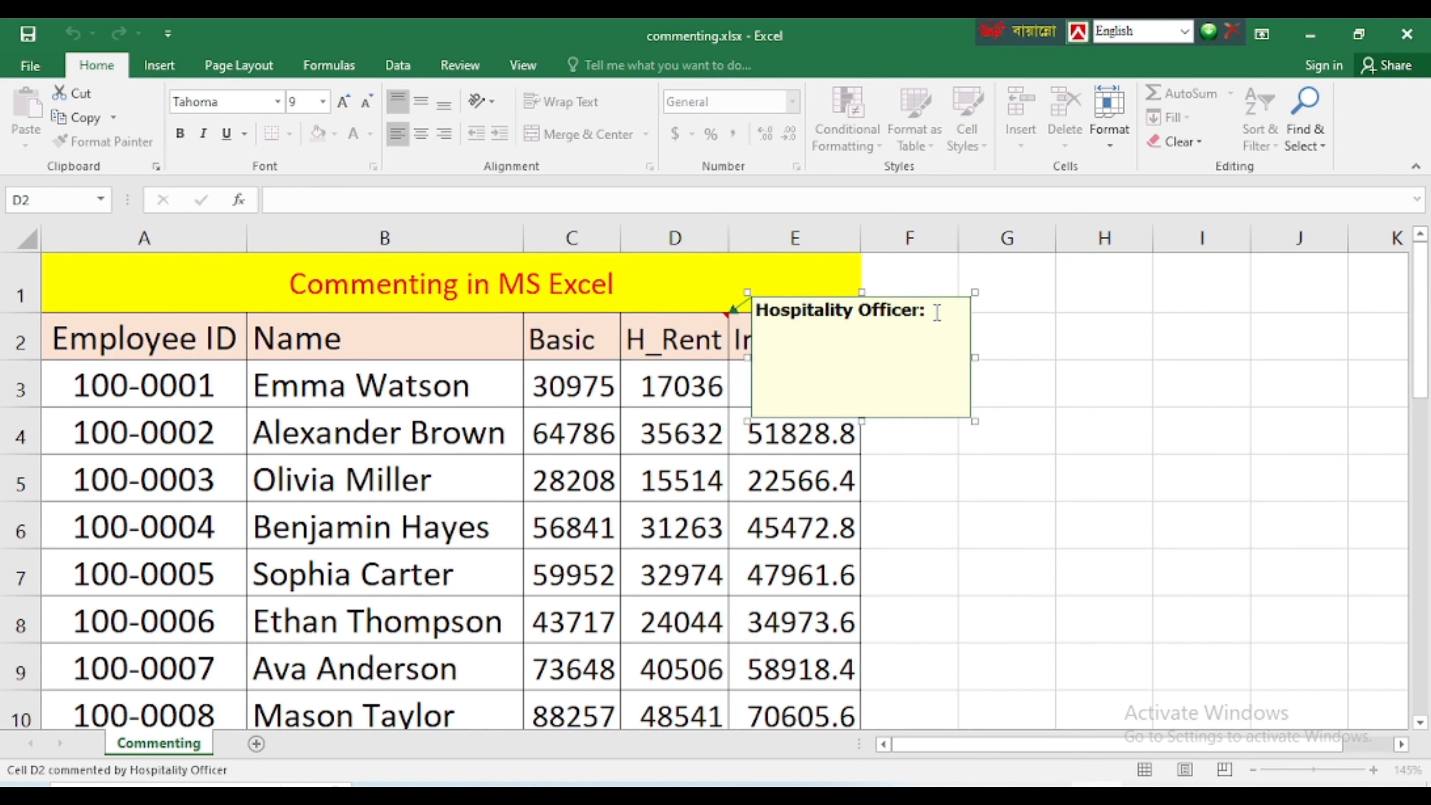
pyautogui.moveTo(937, 313); pyautogui.dragTo(753, 311)
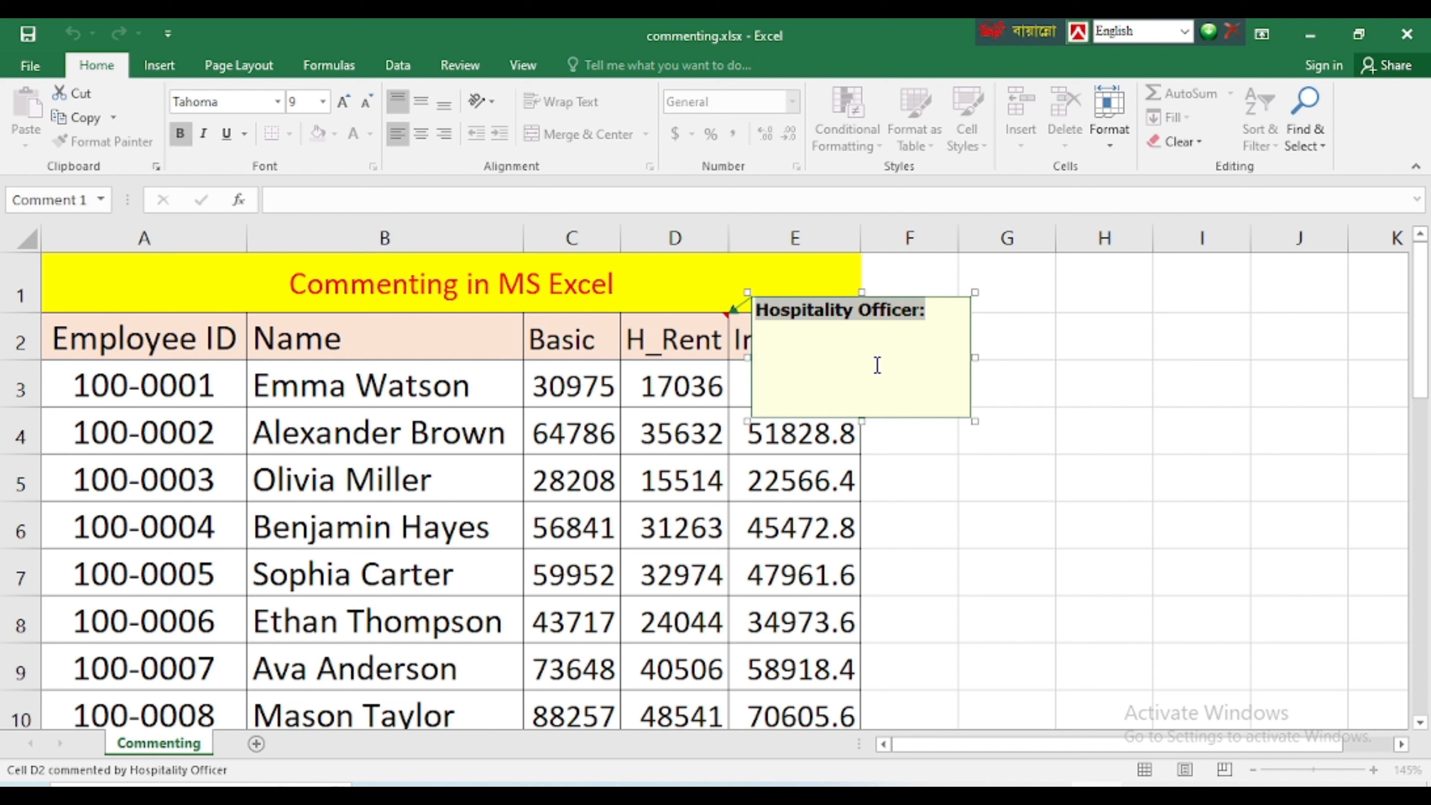
pyautogui.press('Delete')
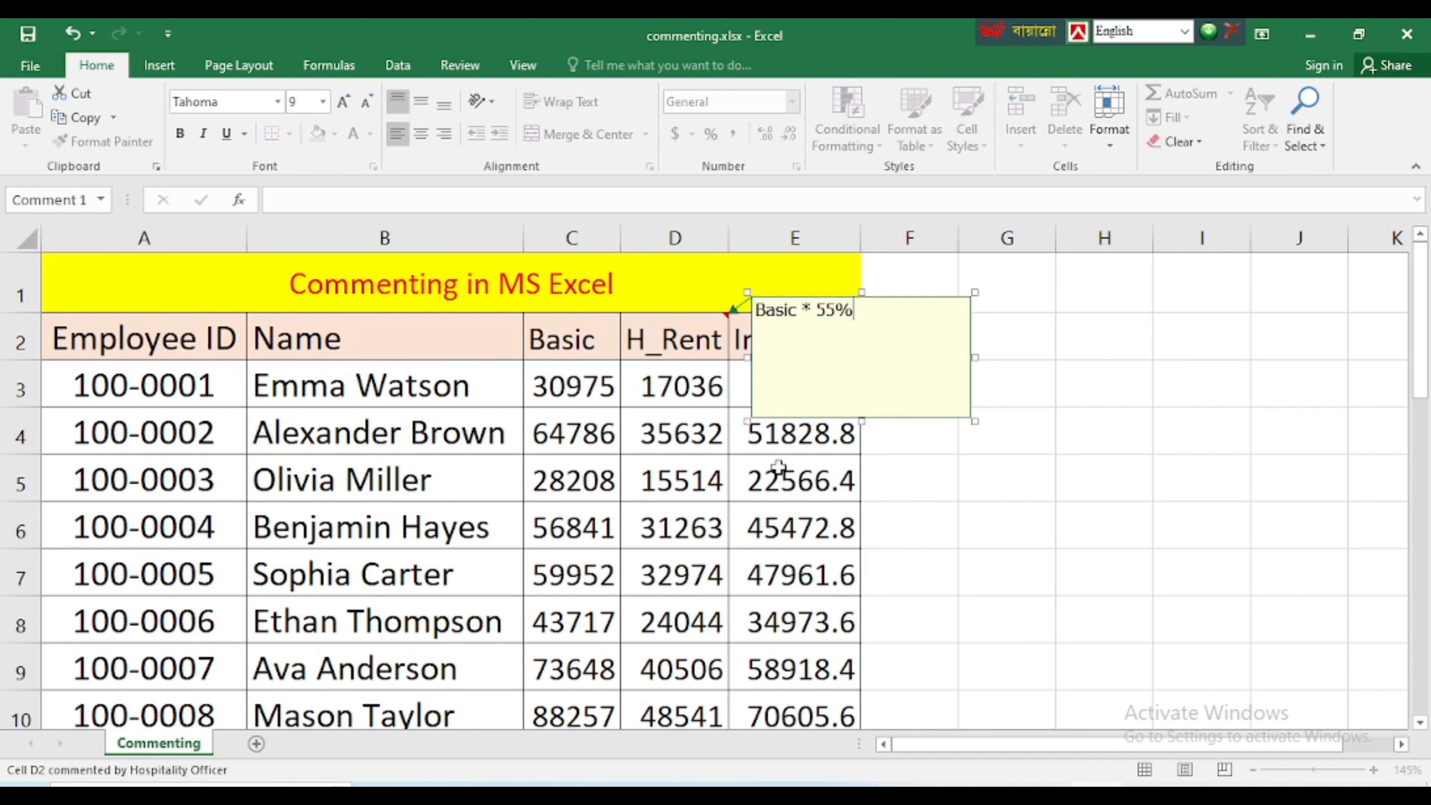
pyautogui.click(792, 488)
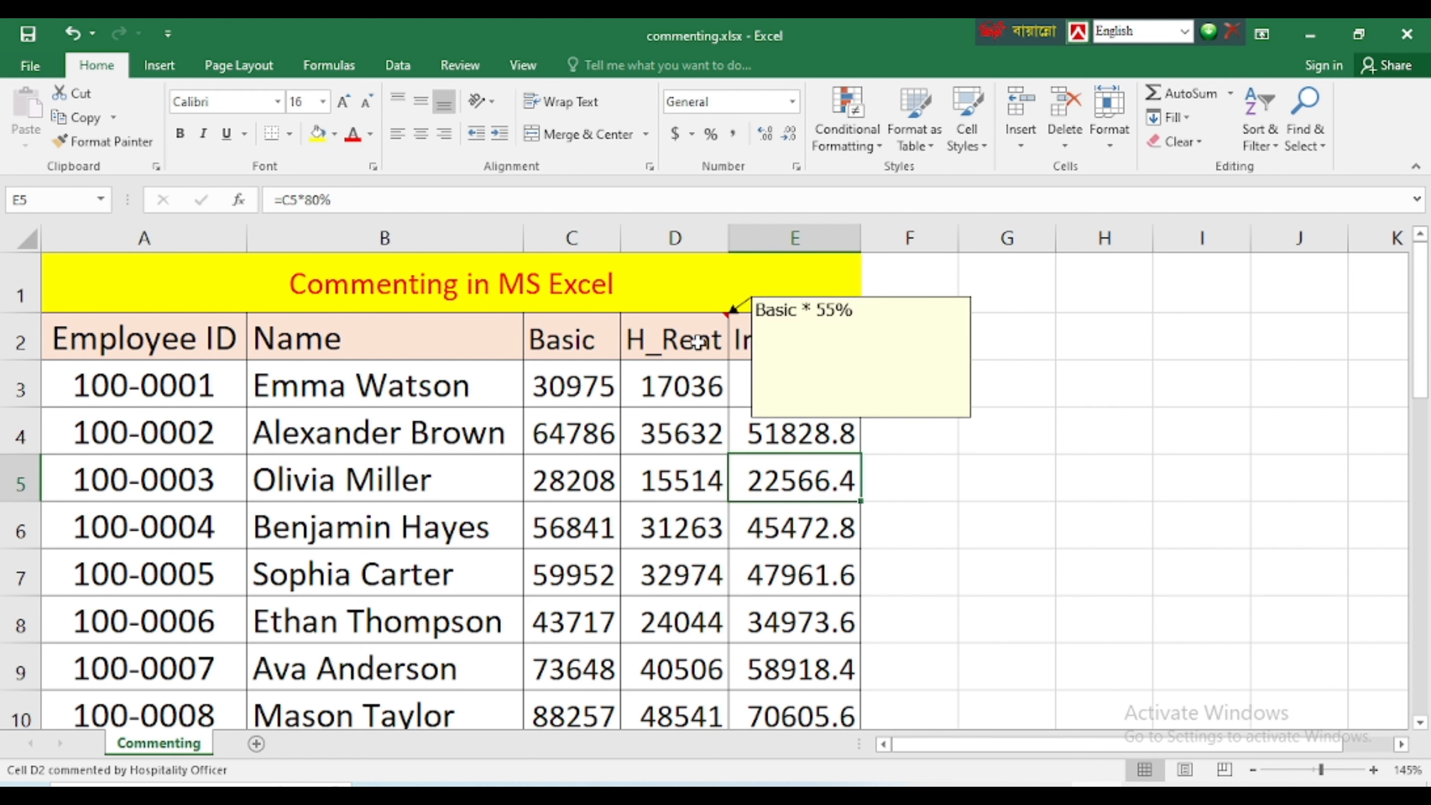
# View the comment on the H_Rent header and check the formula in the first H_Rent cell
pyautogui.moveTo(728, 326)
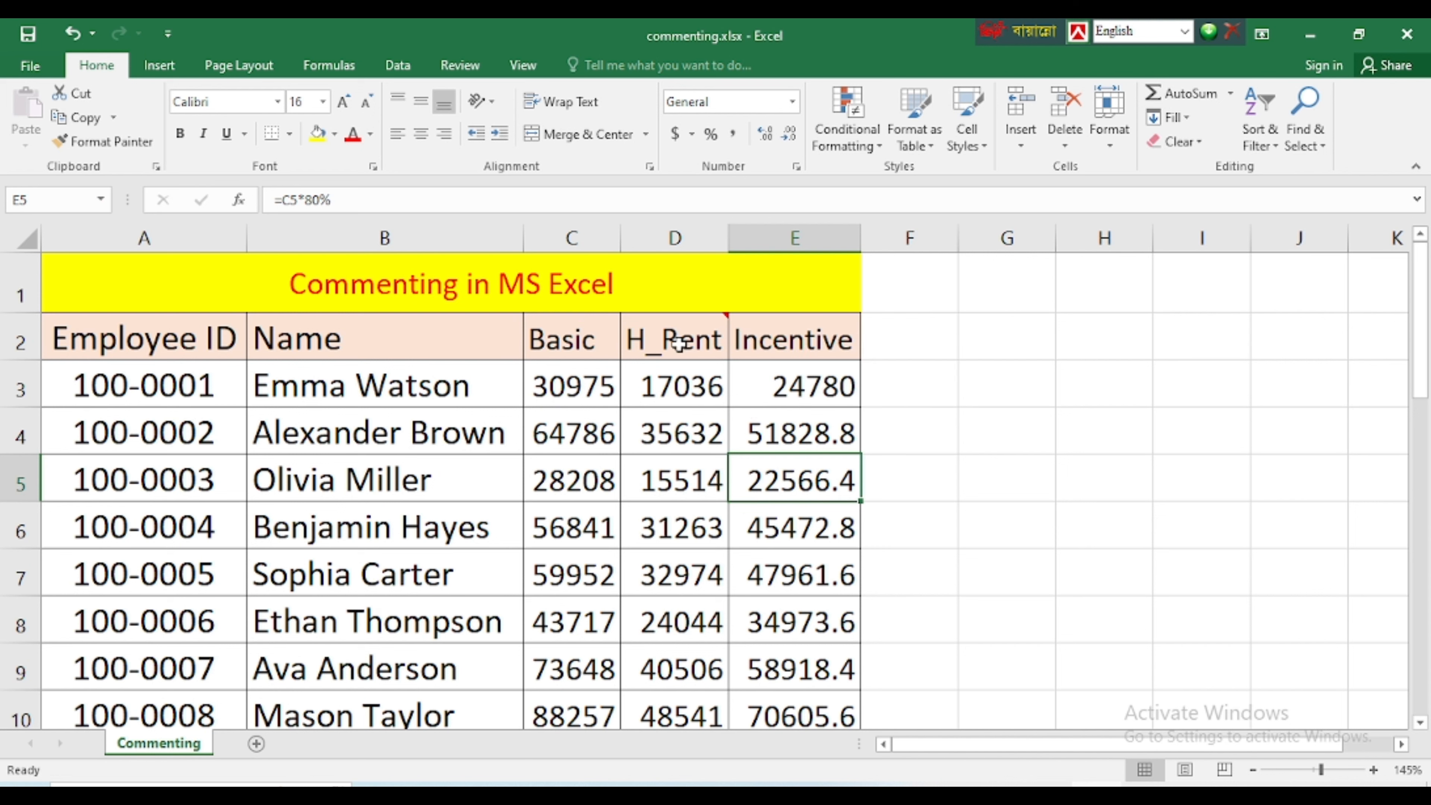
pyautogui.moveTo(675, 327)
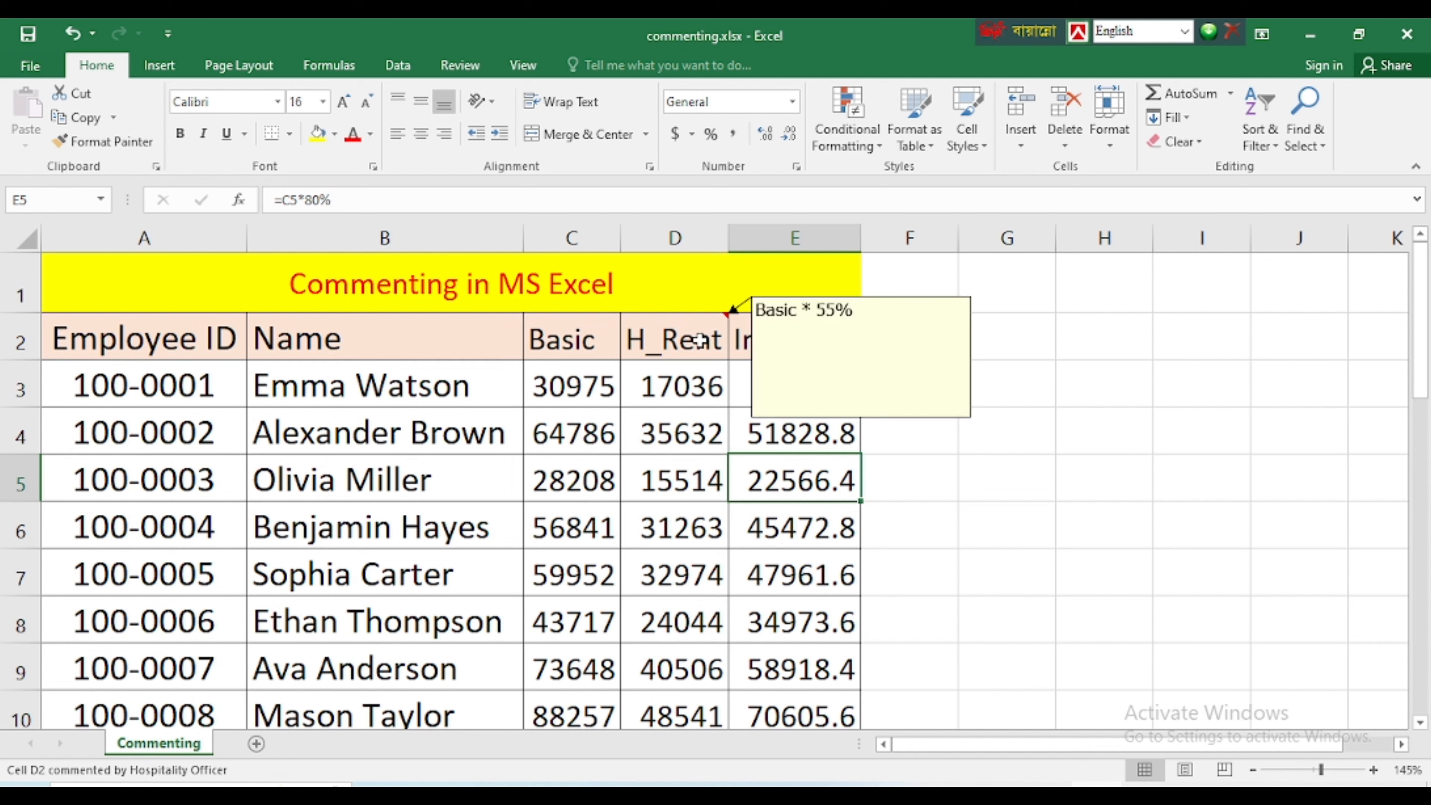
pyautogui.click(687, 389)
pyautogui.click(684, 342)
pyautogui.click(725, 393)
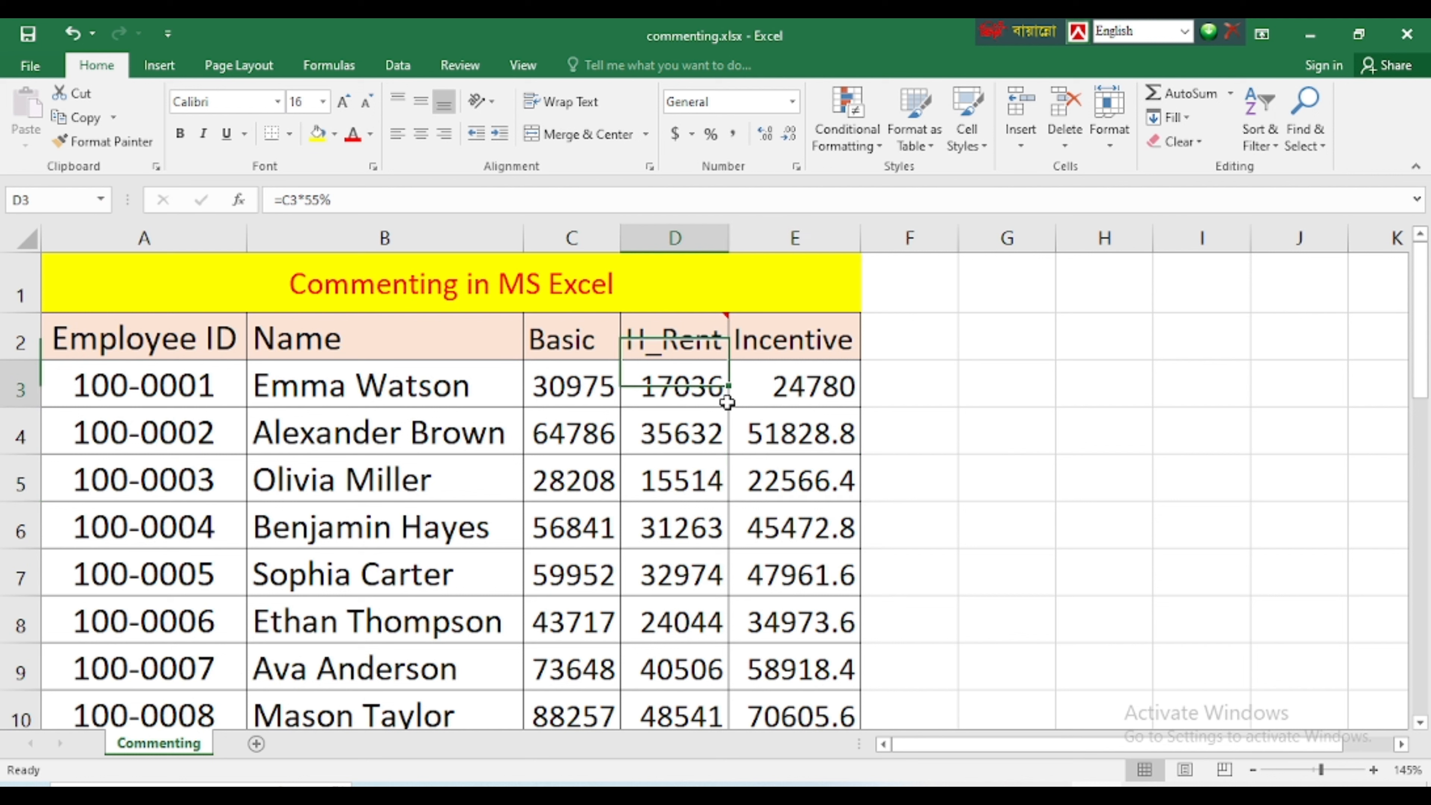
# Insert a comment on the Incentive header in E2, replacing the default author name with "Basic * 80%"
pyautogui.click(796, 342)
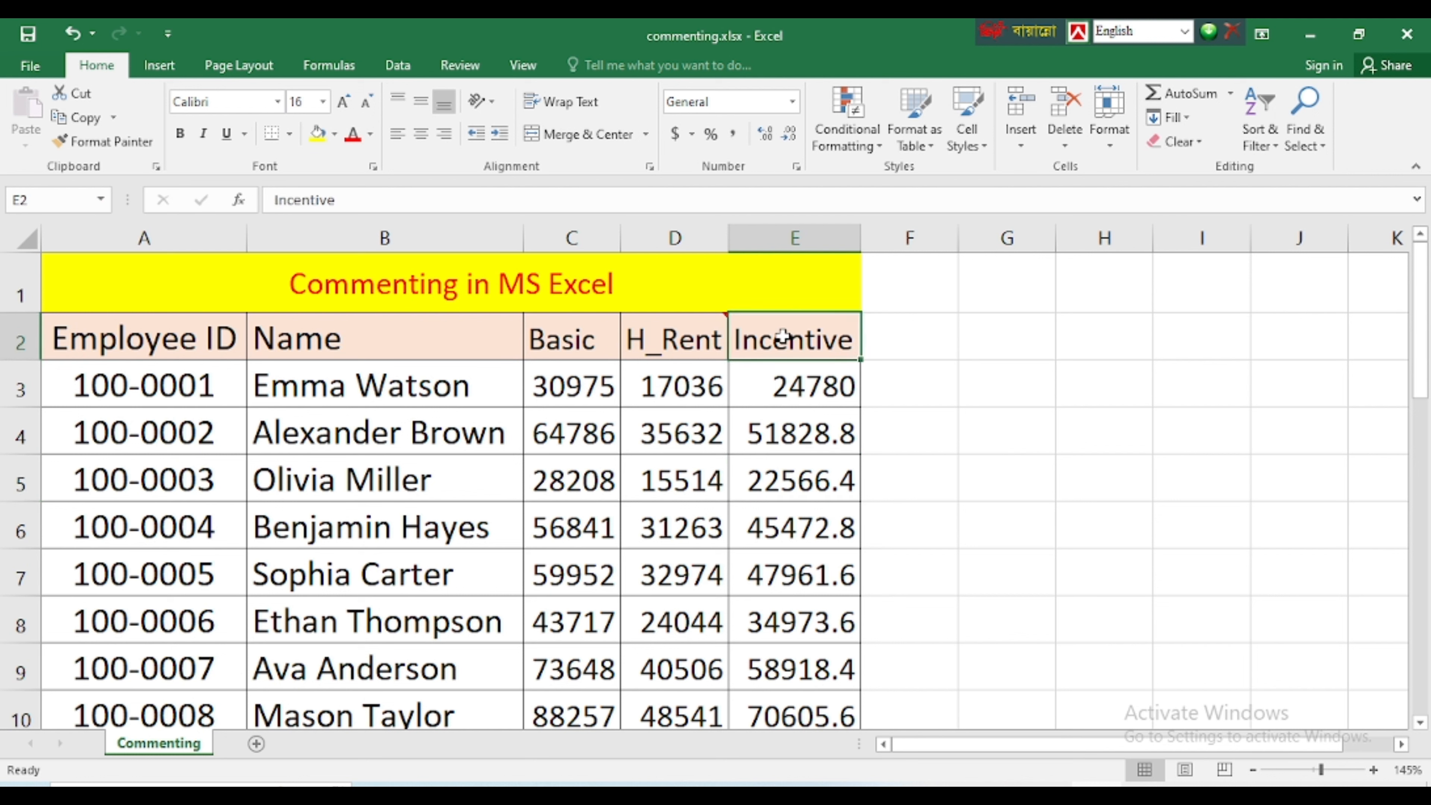
pyautogui.rightClick(783, 344)
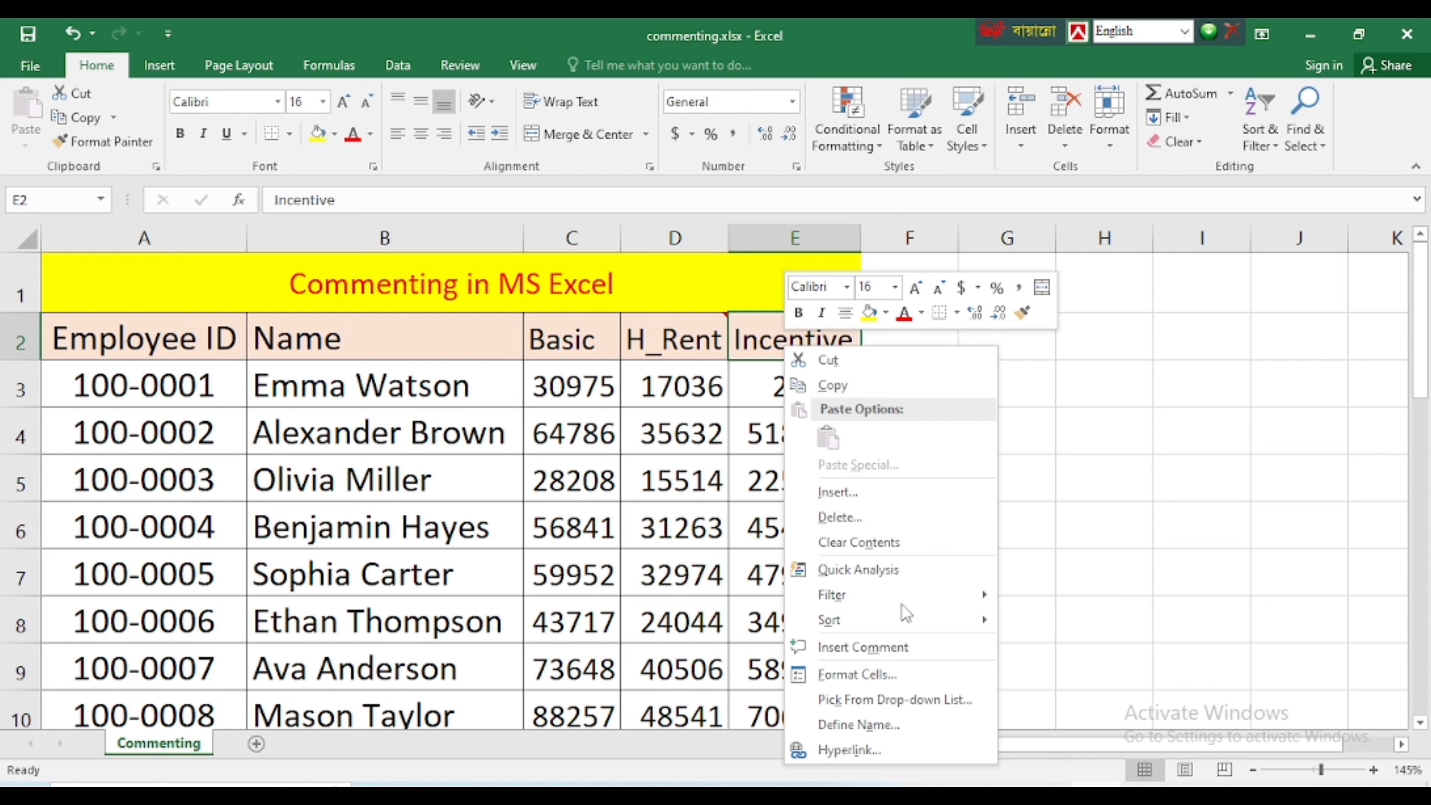
pyautogui.click(844, 648)
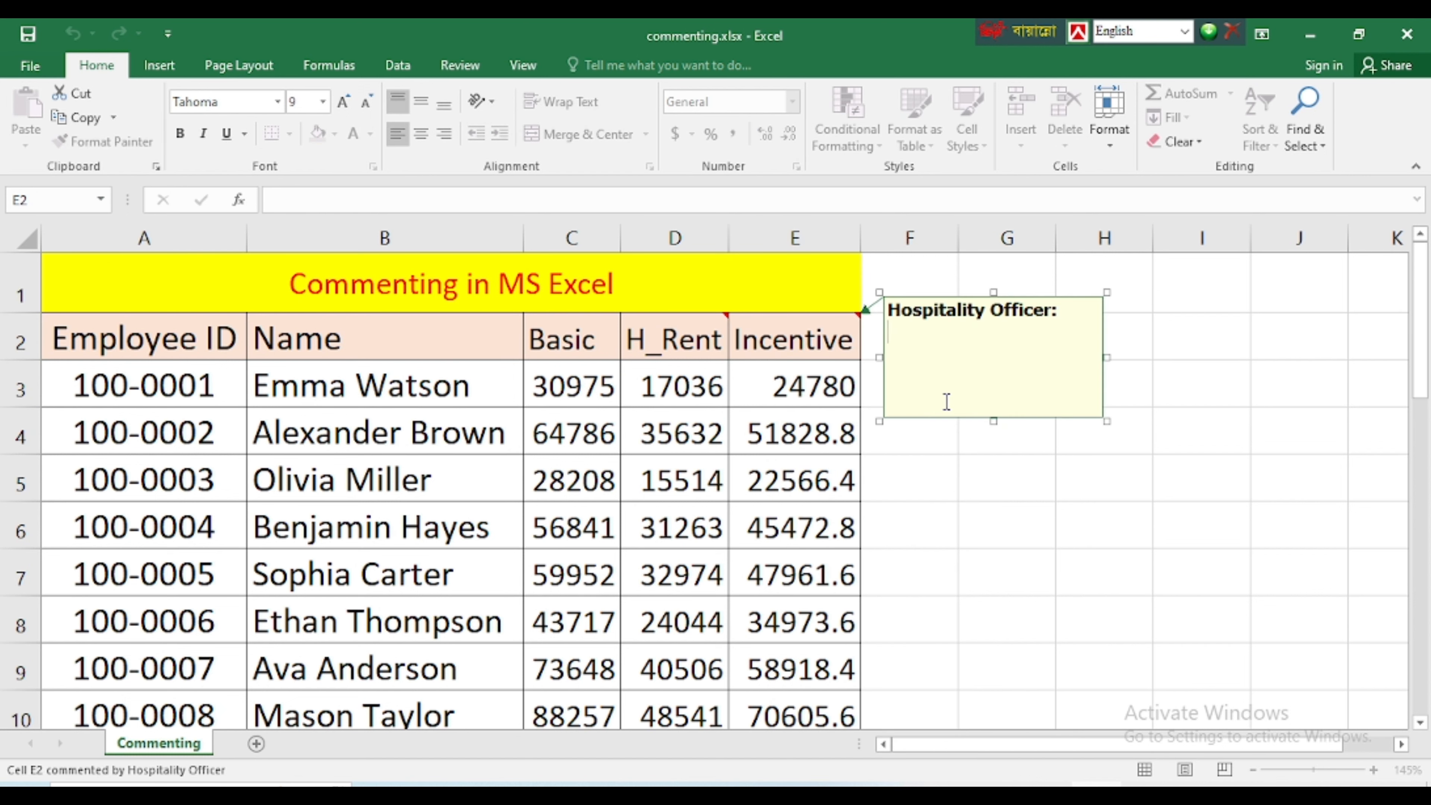
pyautogui.moveTo(1089, 323); pyautogui.dragTo(888, 311)
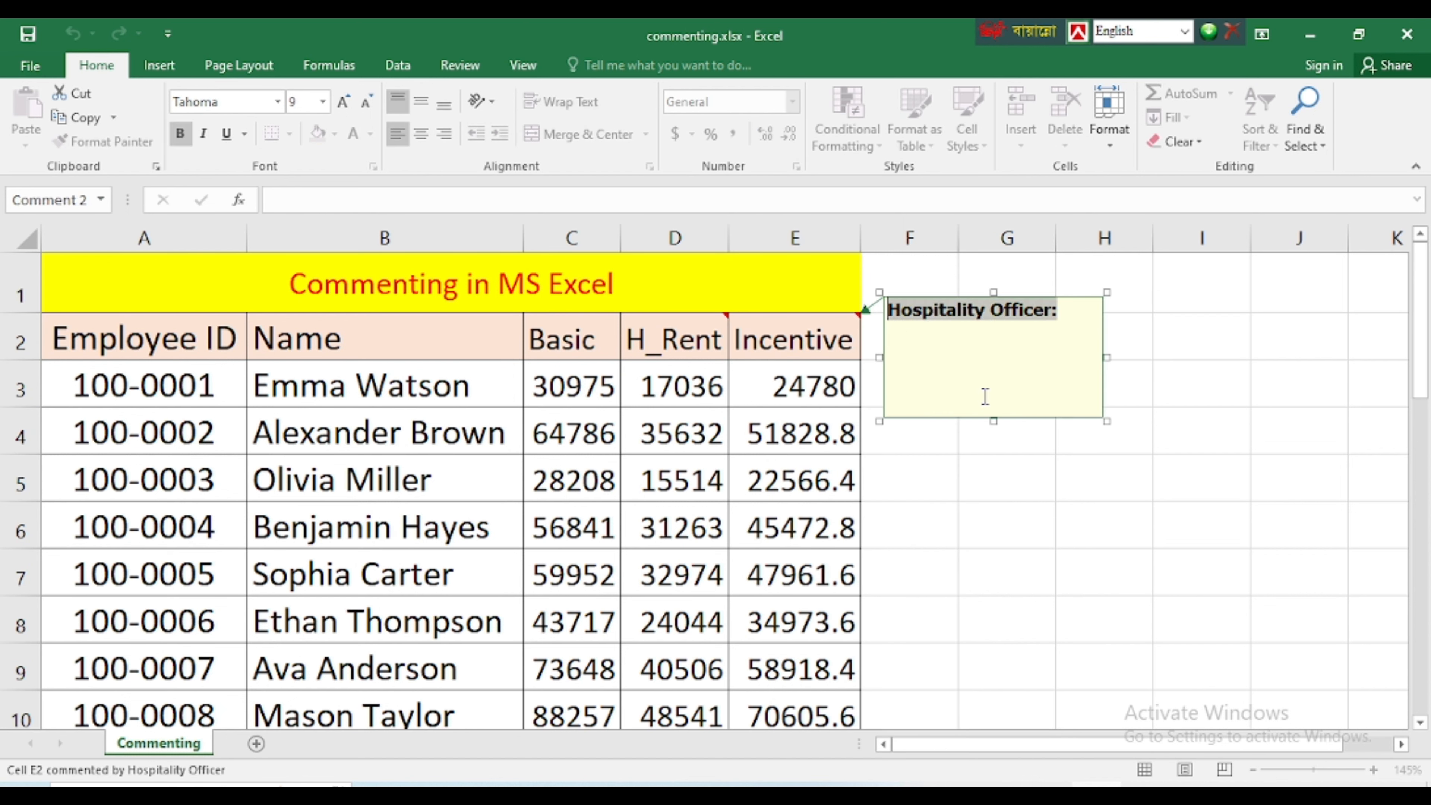
pyautogui.write('Basic * 80')
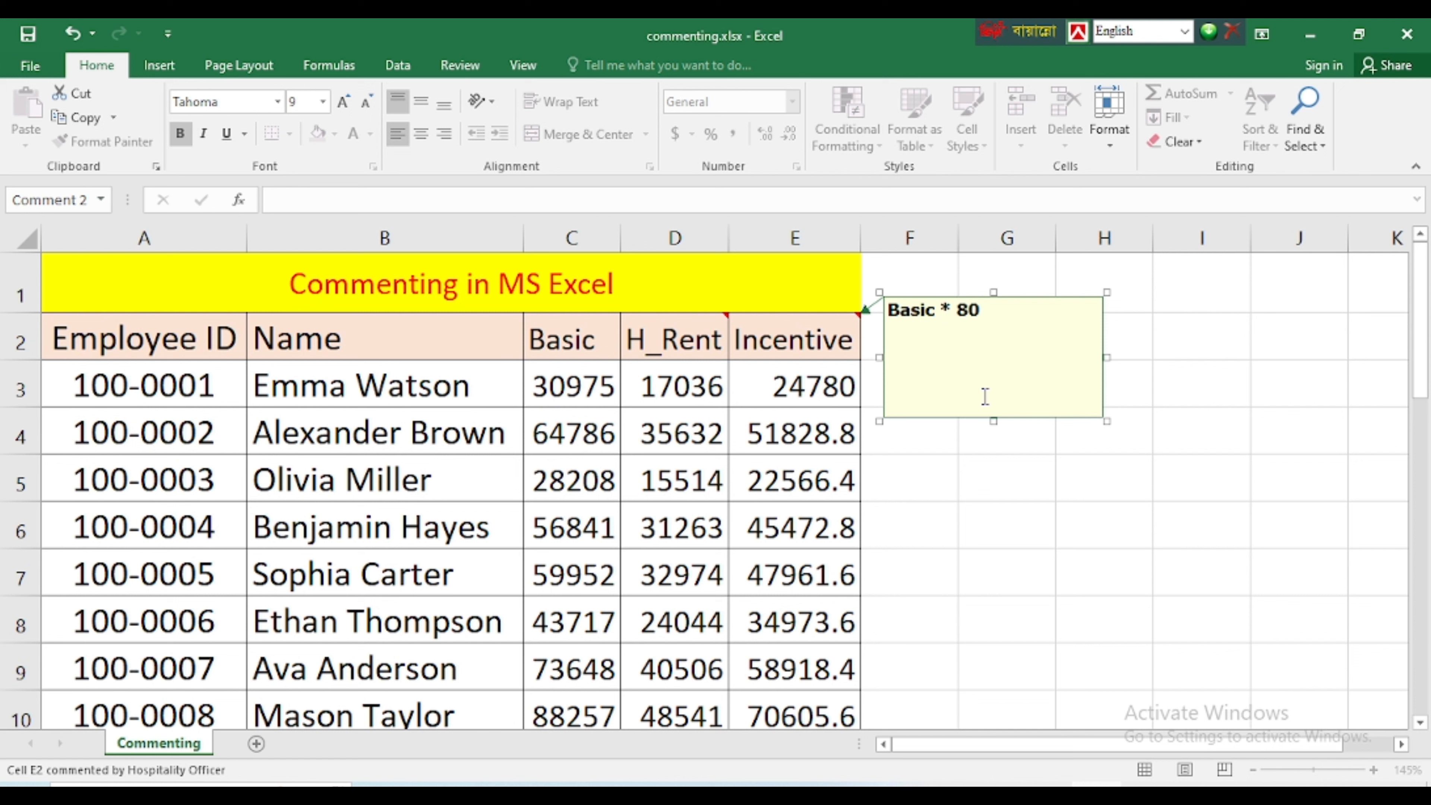
pyautogui.write('%')
pyautogui.click(843, 439)
pyautogui.moveTo(788, 348)
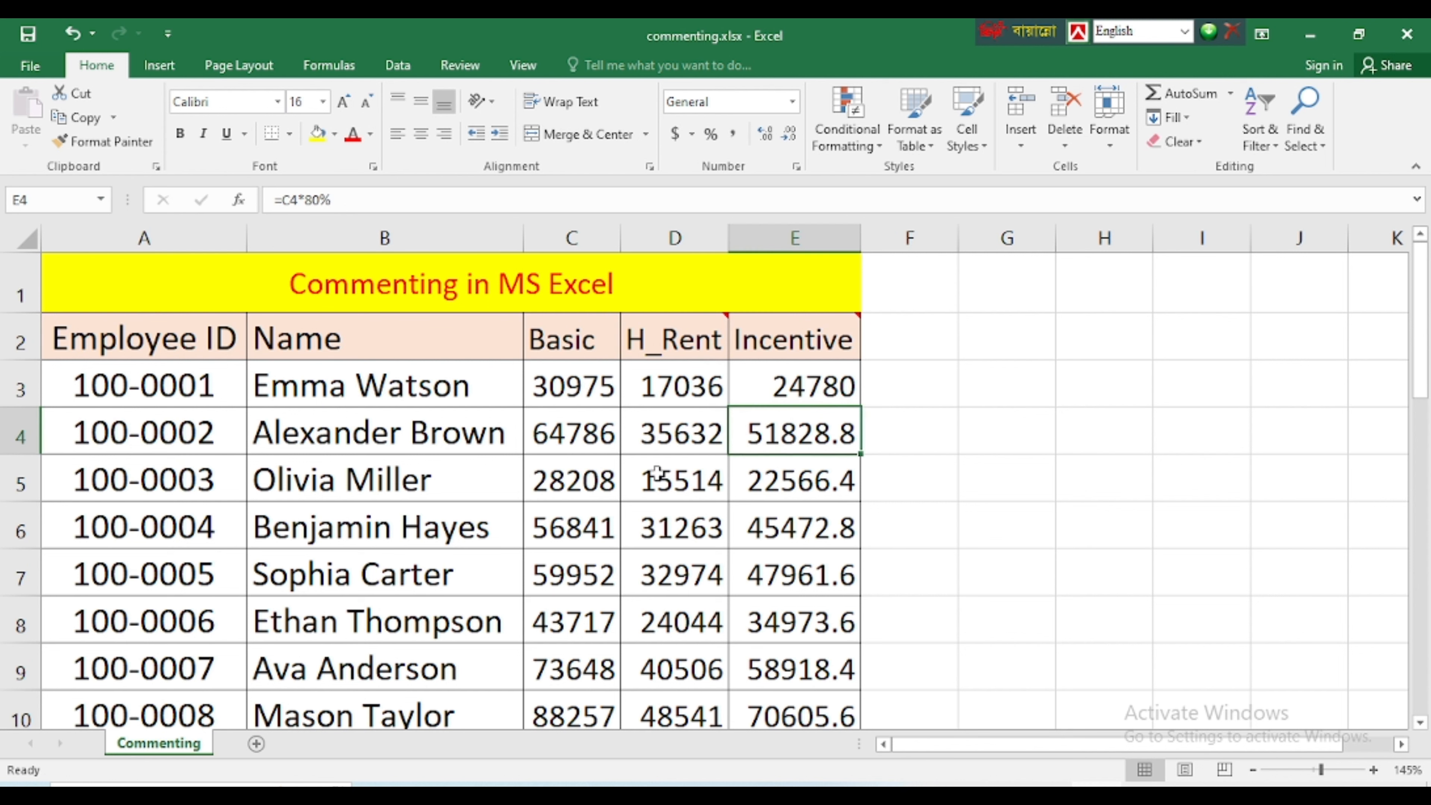
pyautogui.moveTo(655, 482); pyautogui.dragTo(824, 668)
pyautogui.rightClick(794, 491)
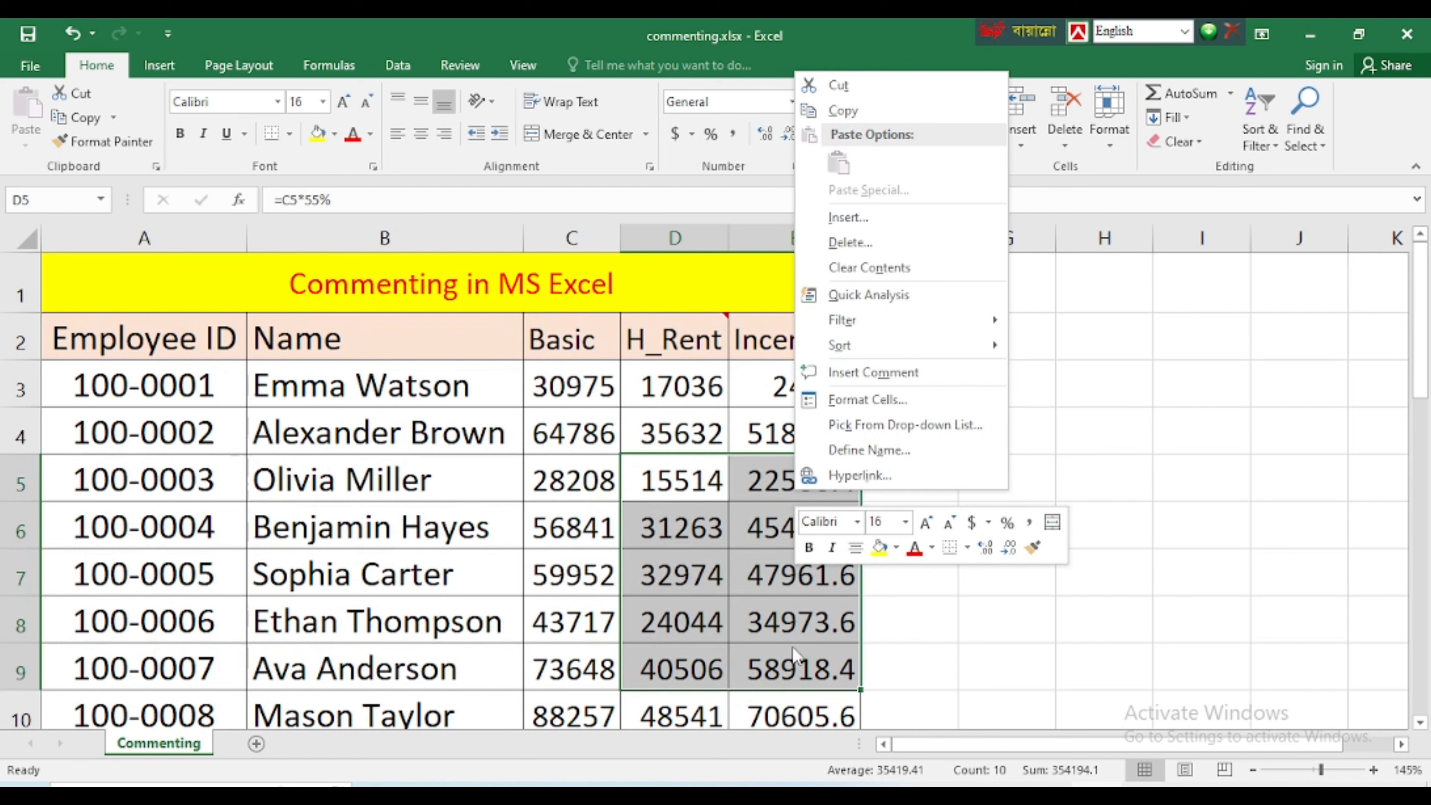
pyautogui.click(679, 573)
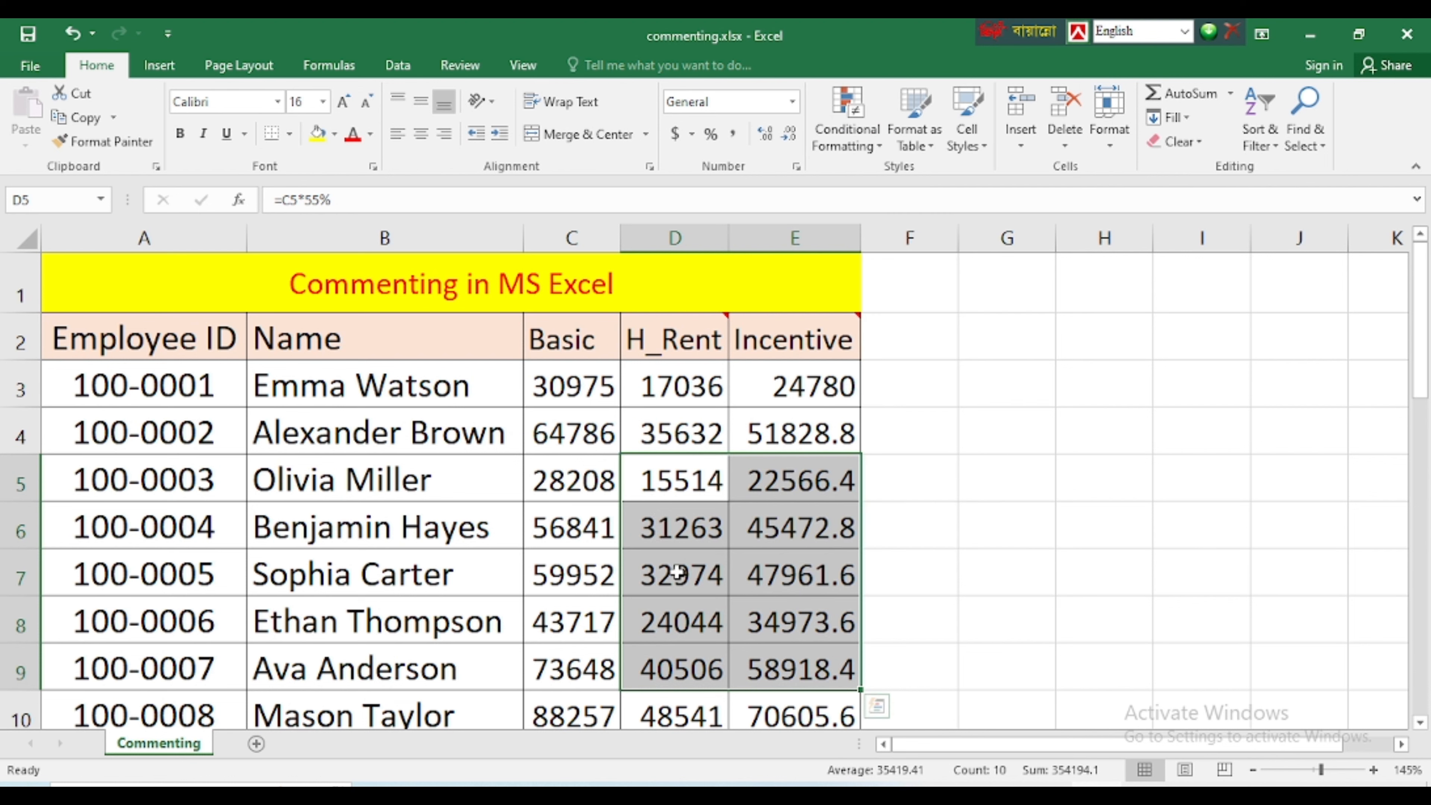
pyautogui.click(607, 494)
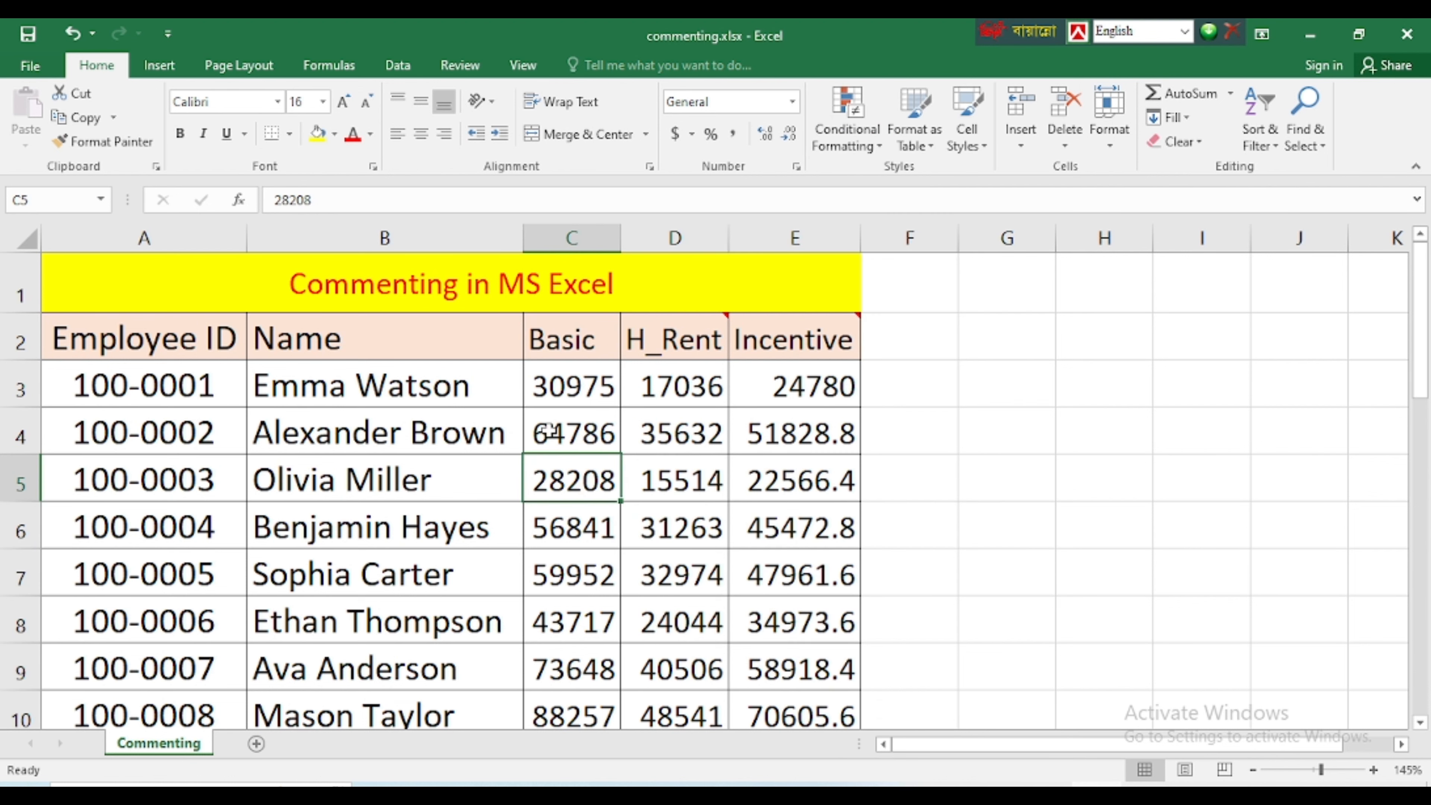
# Insert a comment with the range C4:E8 selected, replacing the default author name with "ja lihhar dorker"
pyautogui.moveTo(544, 434); pyautogui.dragTo(824, 614)
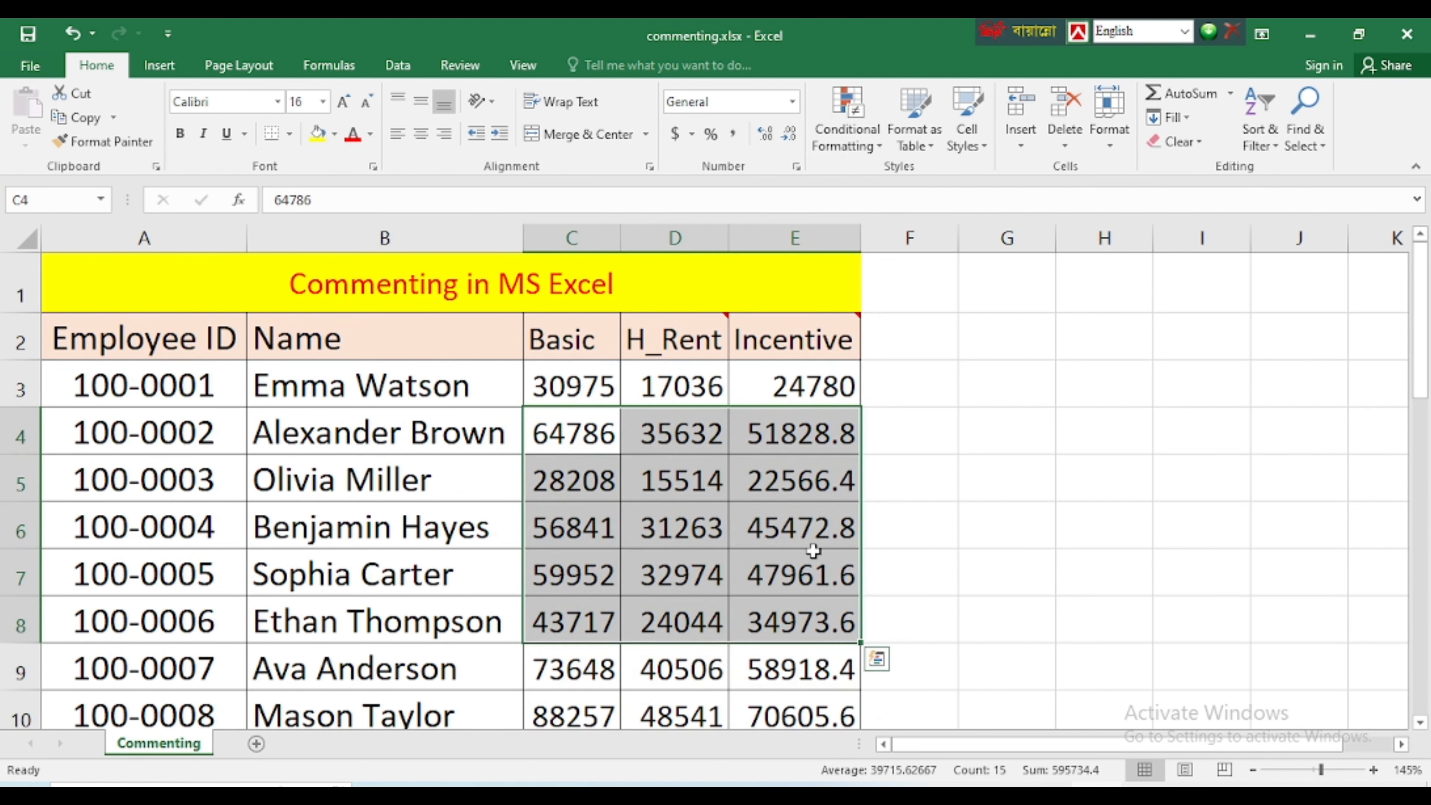
pyautogui.rightClick(798, 436)
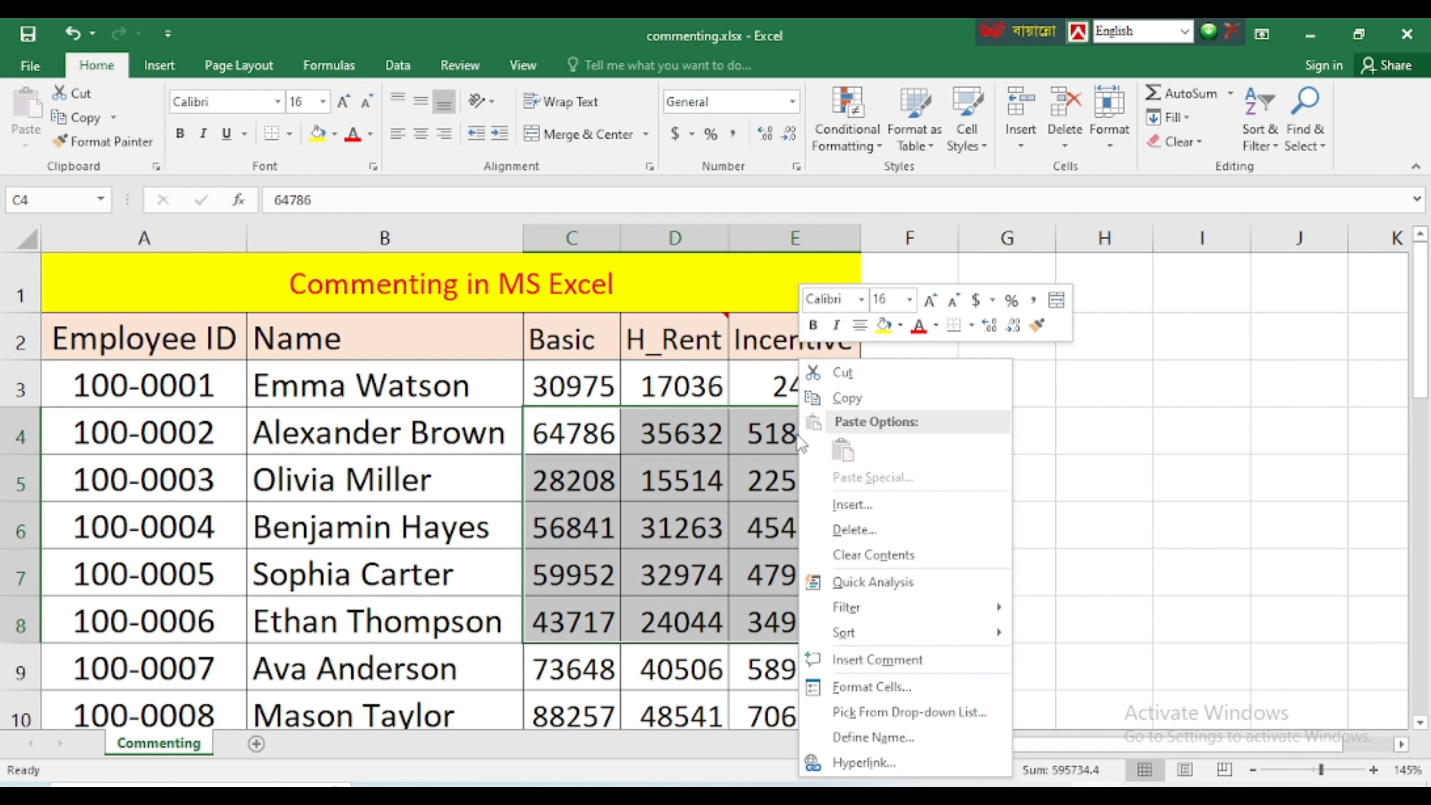
pyautogui.click(879, 664)
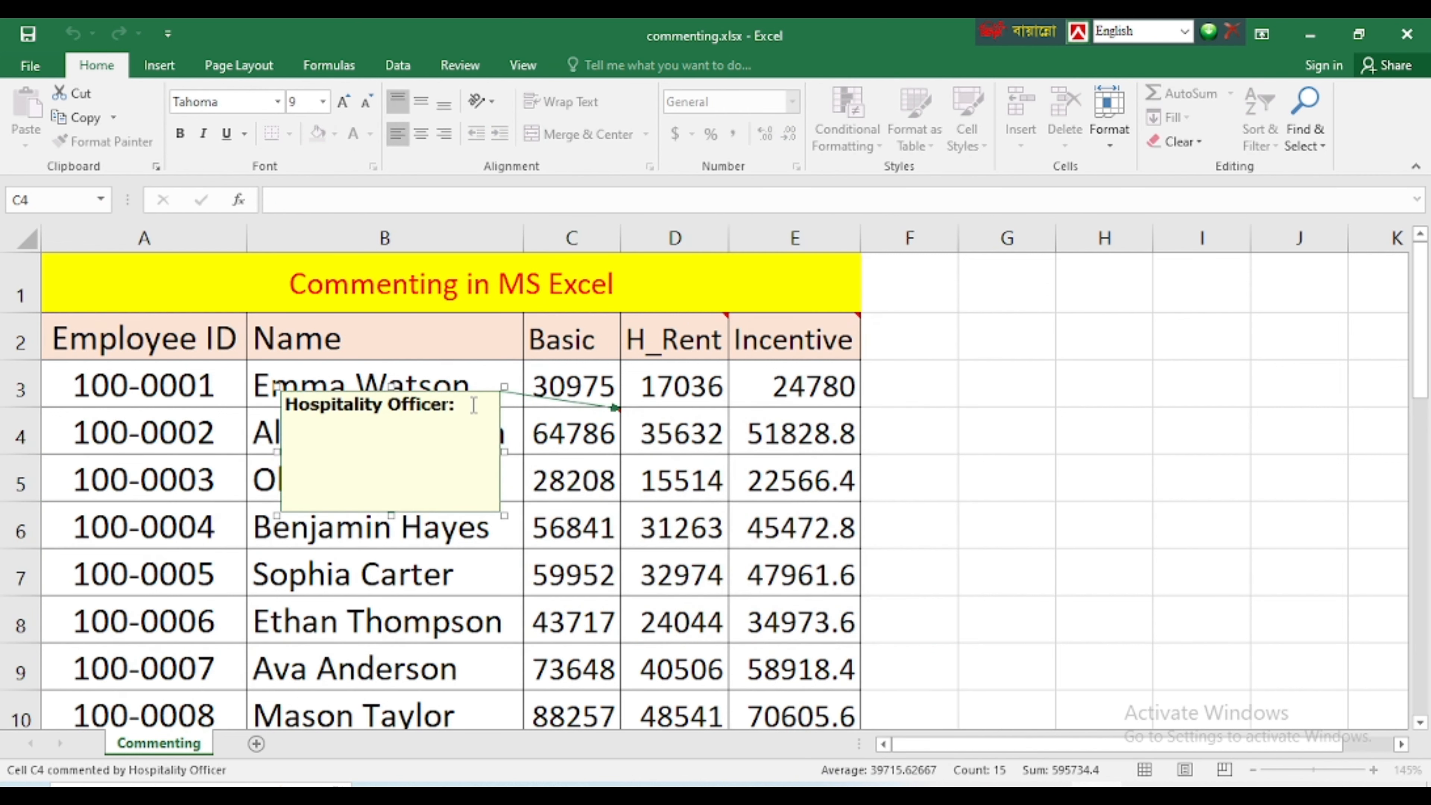
pyautogui.moveTo(474, 404); pyautogui.dragTo(280, 407)
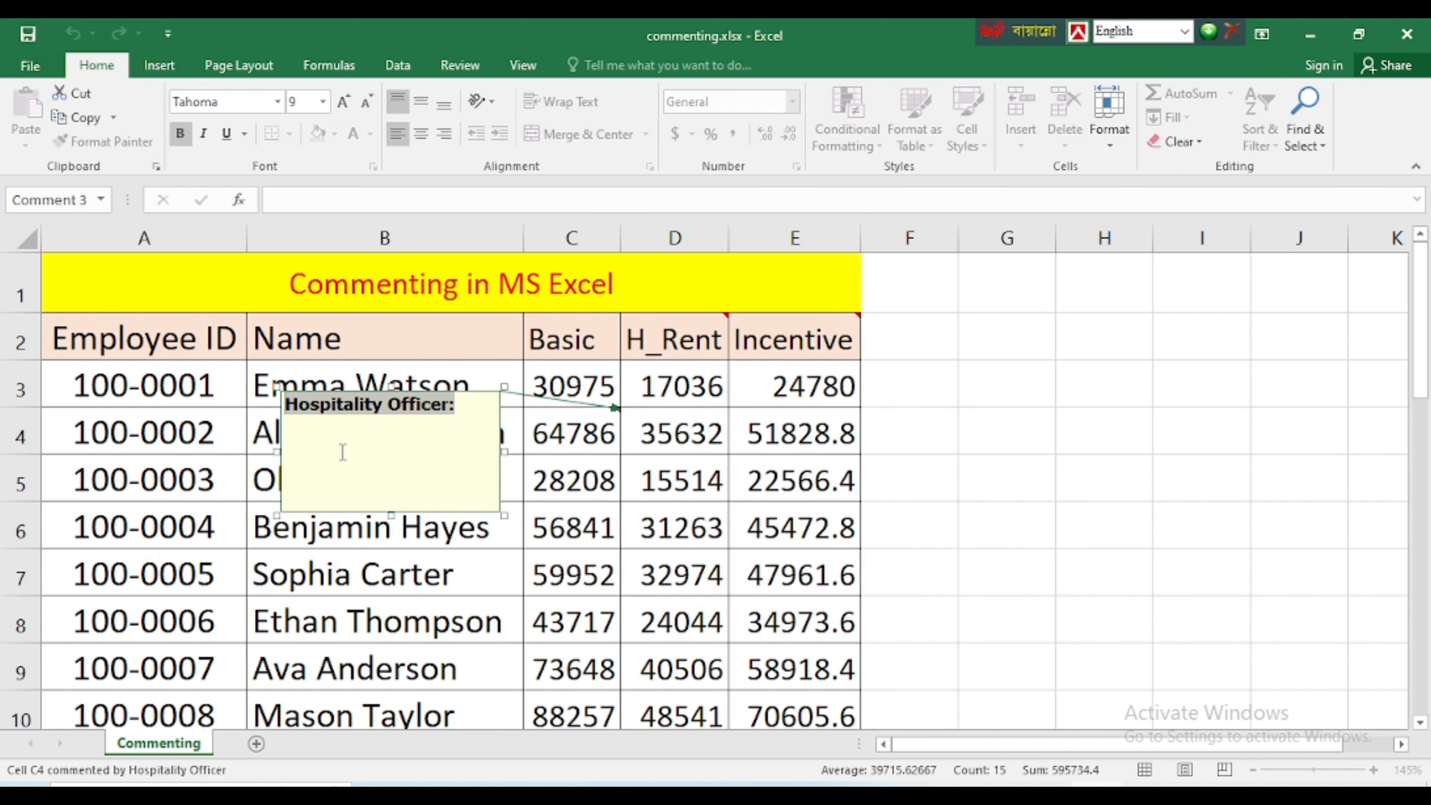
pyautogui.write('ja li')
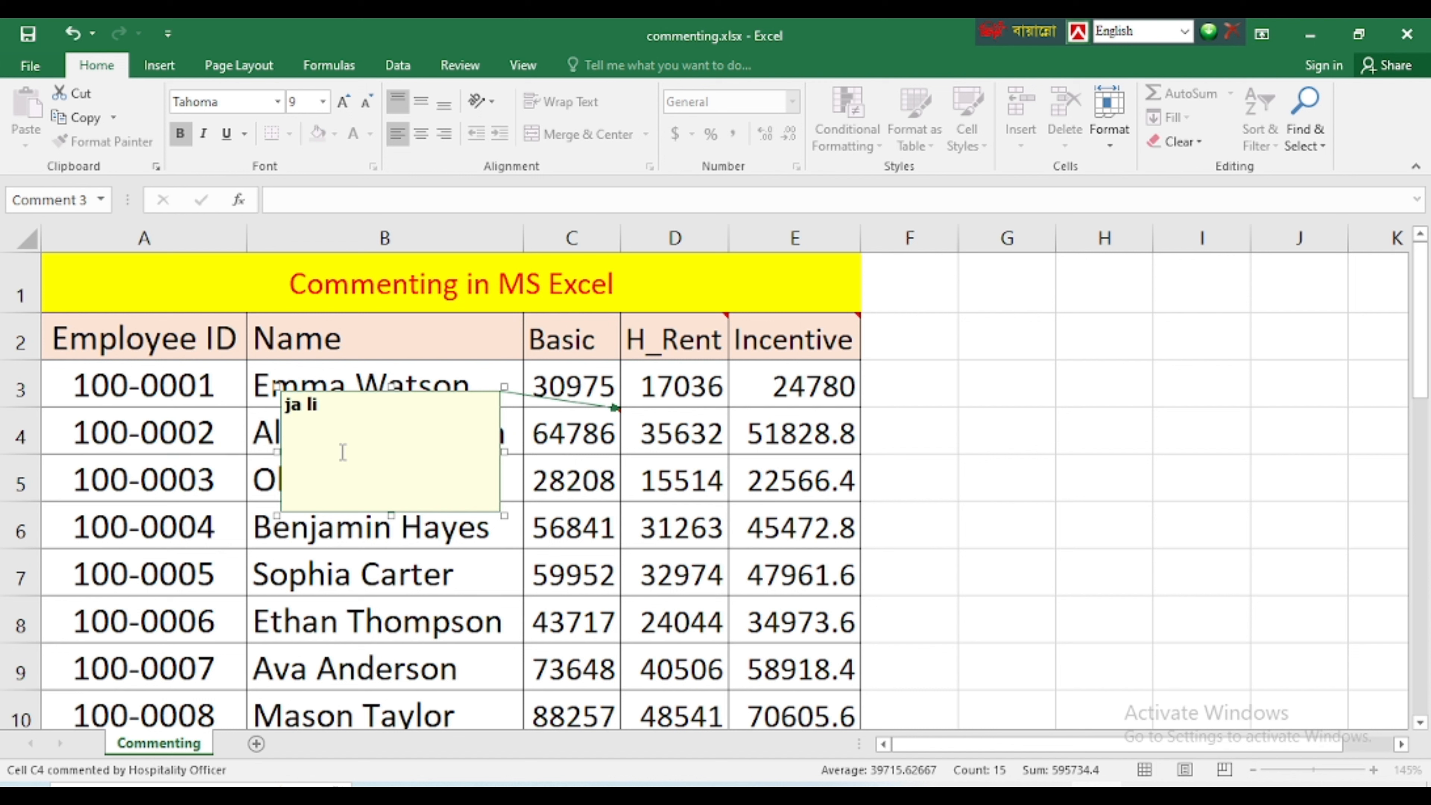
pyautogui.write('hhar do')
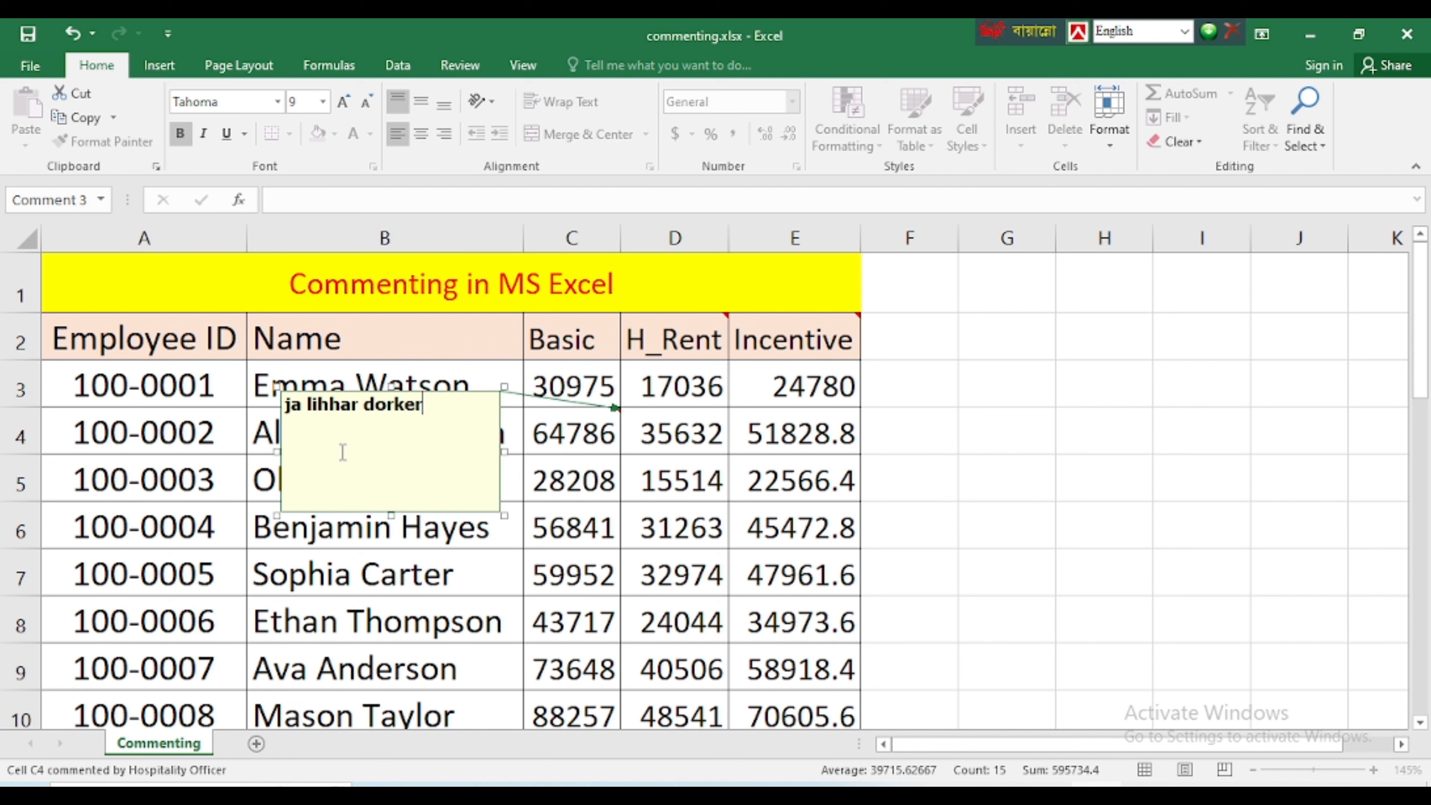
pyautogui.write('rker')
pyautogui.click(468, 605)
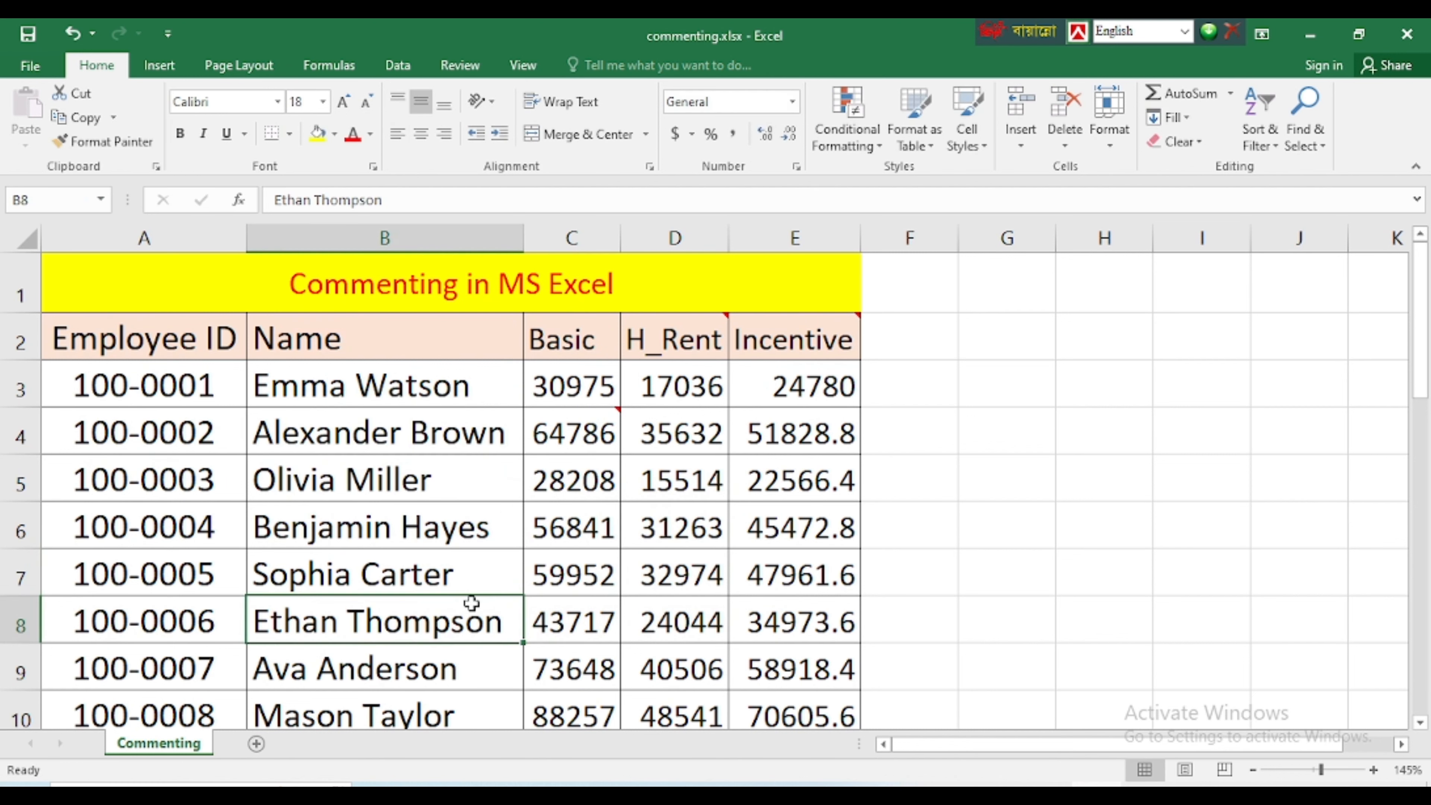
# View the comment on C4 and check whether it belongs to the whole selected range or only its first cell
pyautogui.click(716, 513)
pyautogui.moveTo(580, 431)
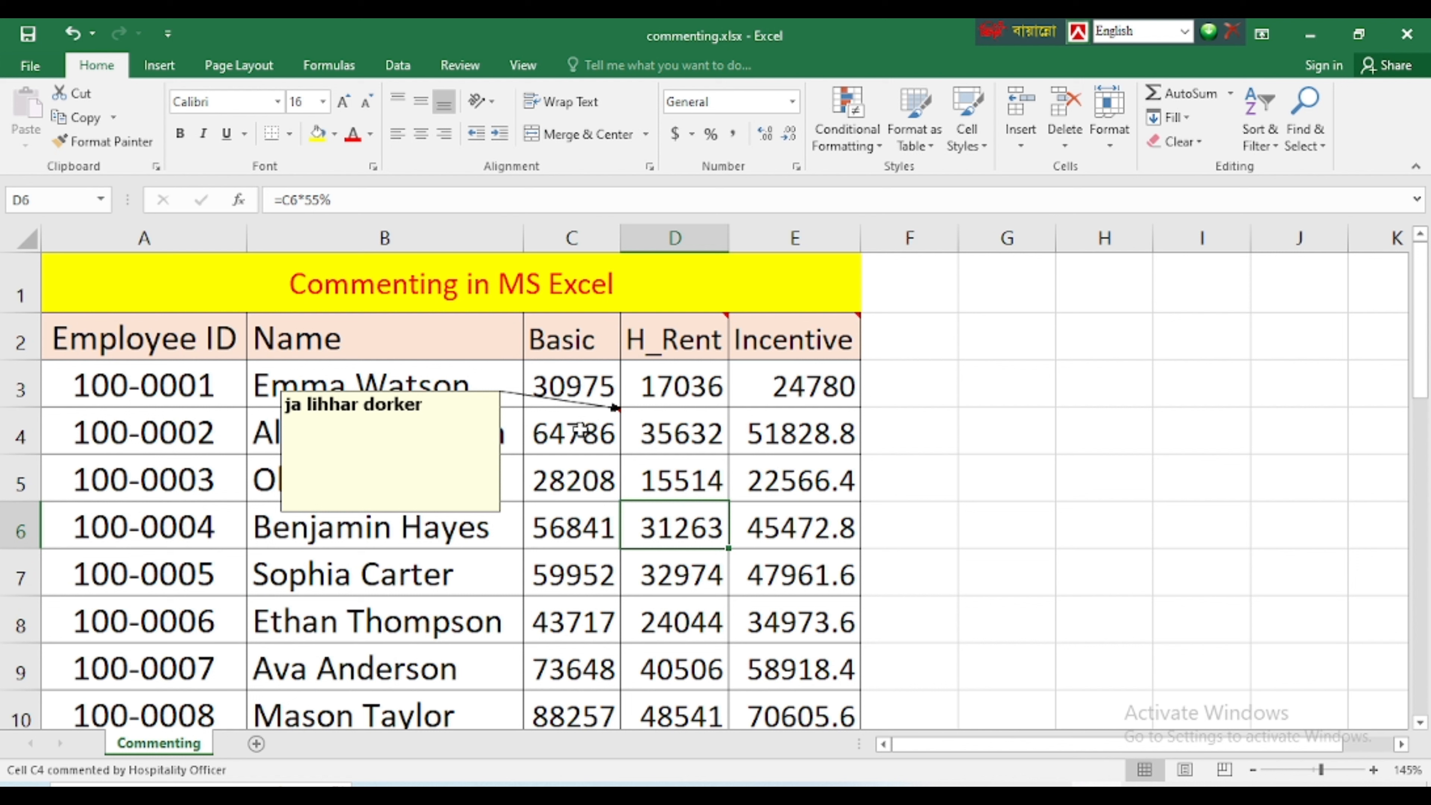
pyautogui.click(591, 429)
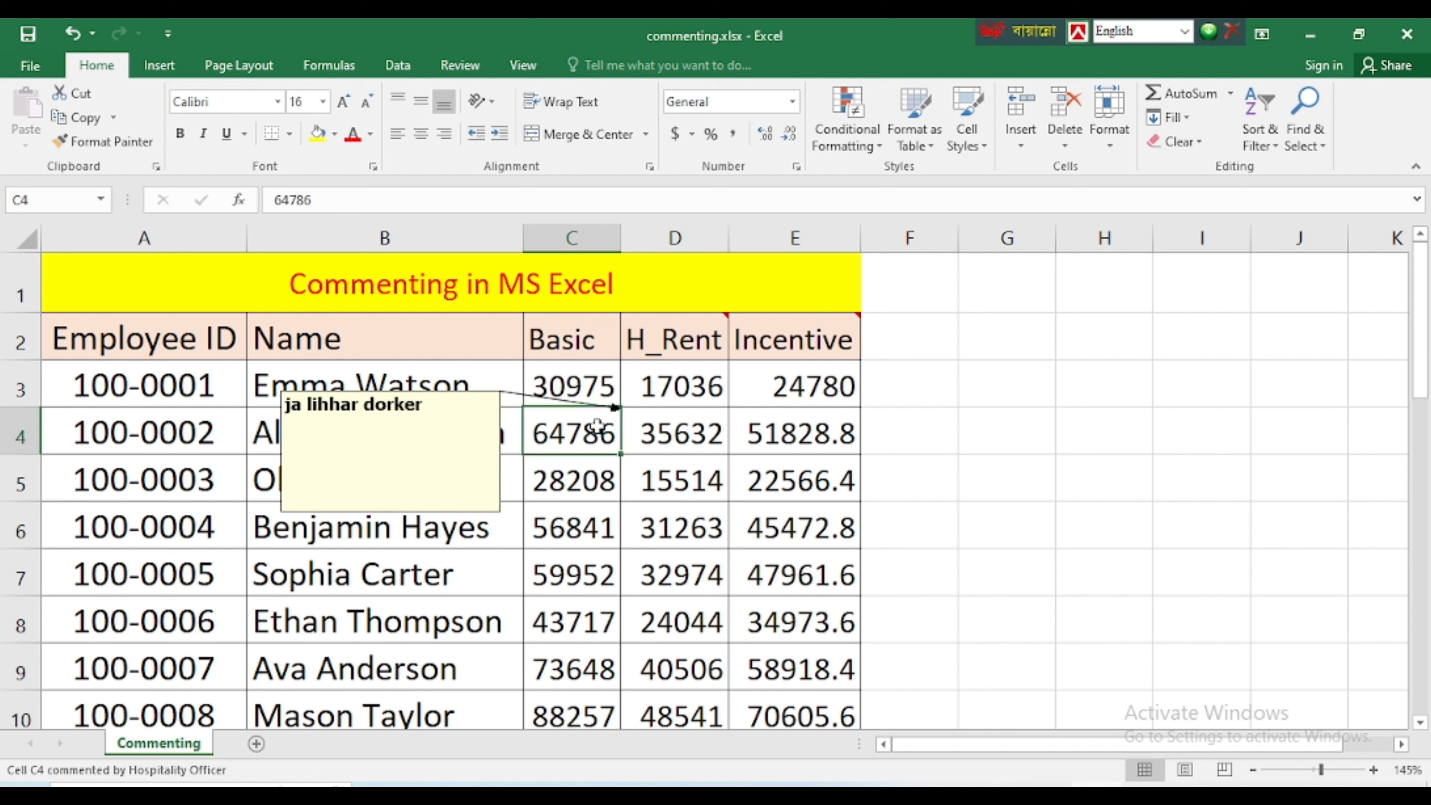
pyautogui.click(597, 533)
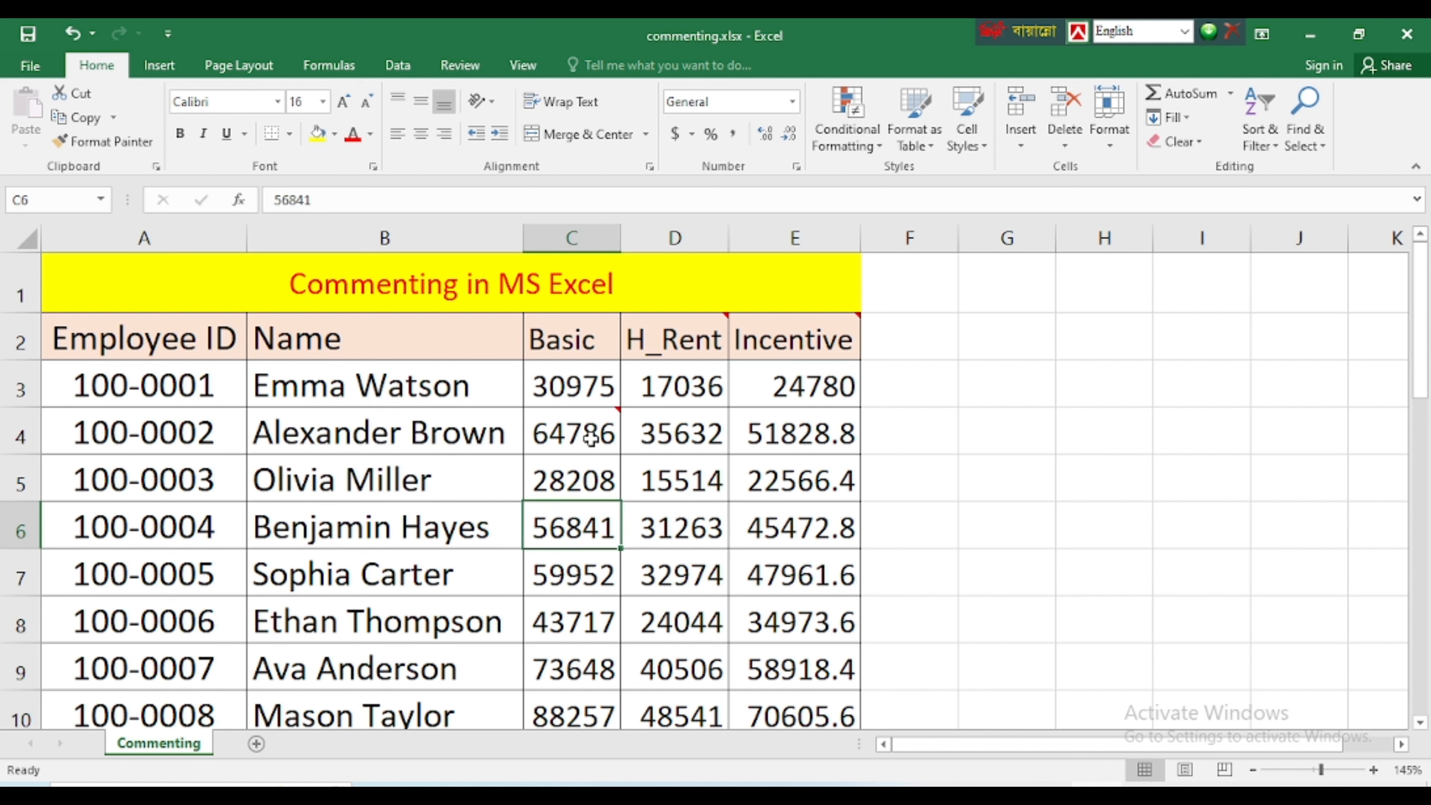
pyautogui.moveTo(590, 439); pyautogui.dragTo(803, 591)
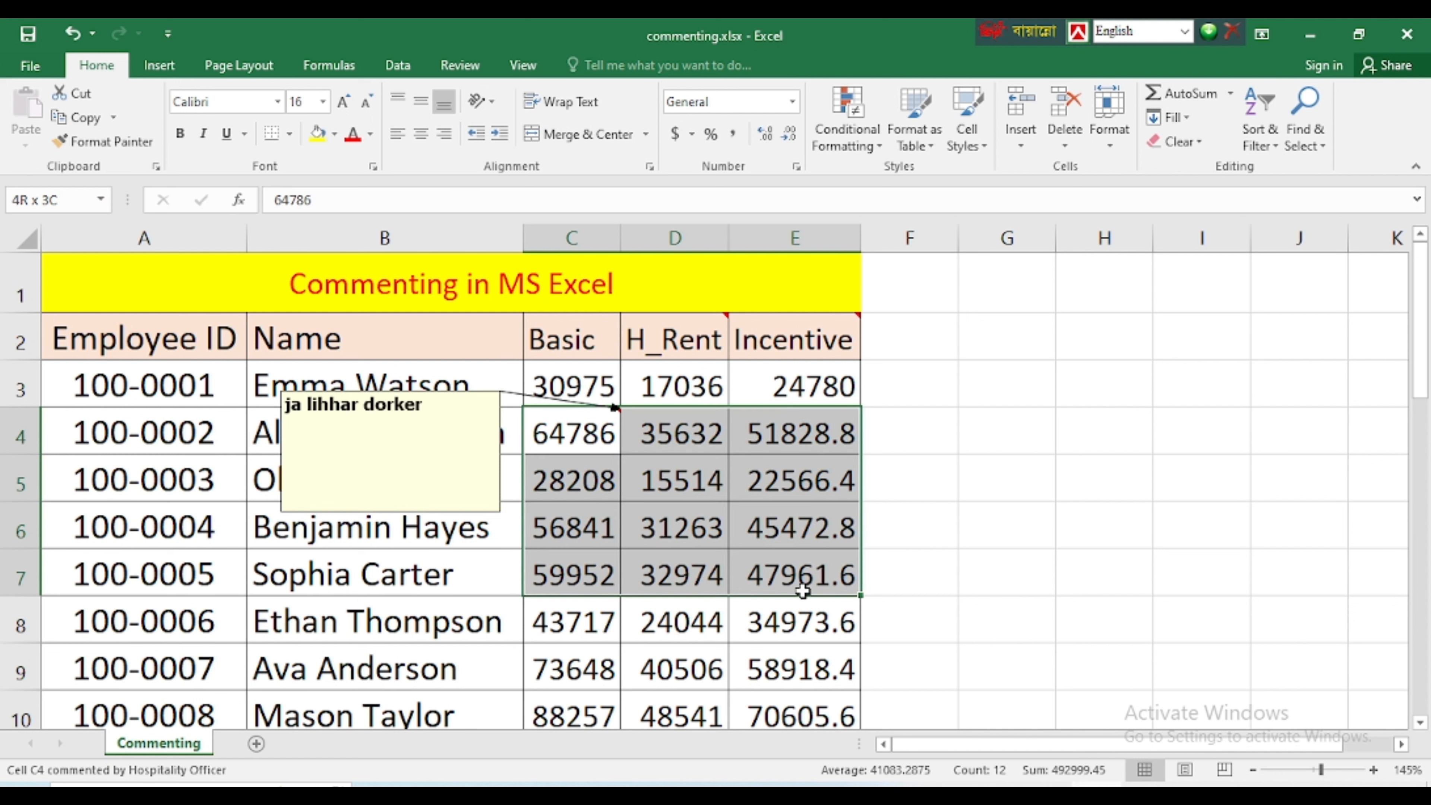
pyautogui.click(575, 435)
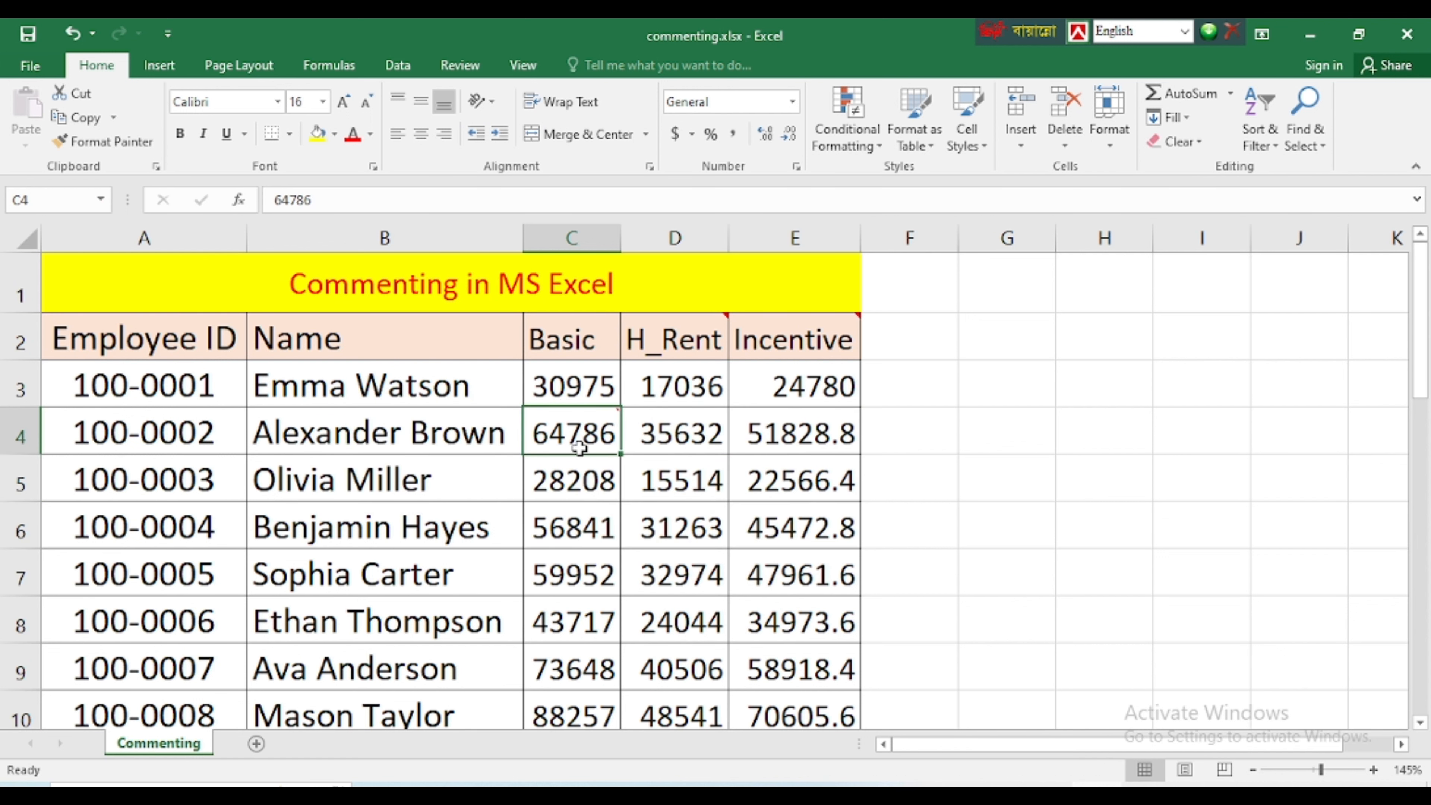
pyautogui.click(693, 507)
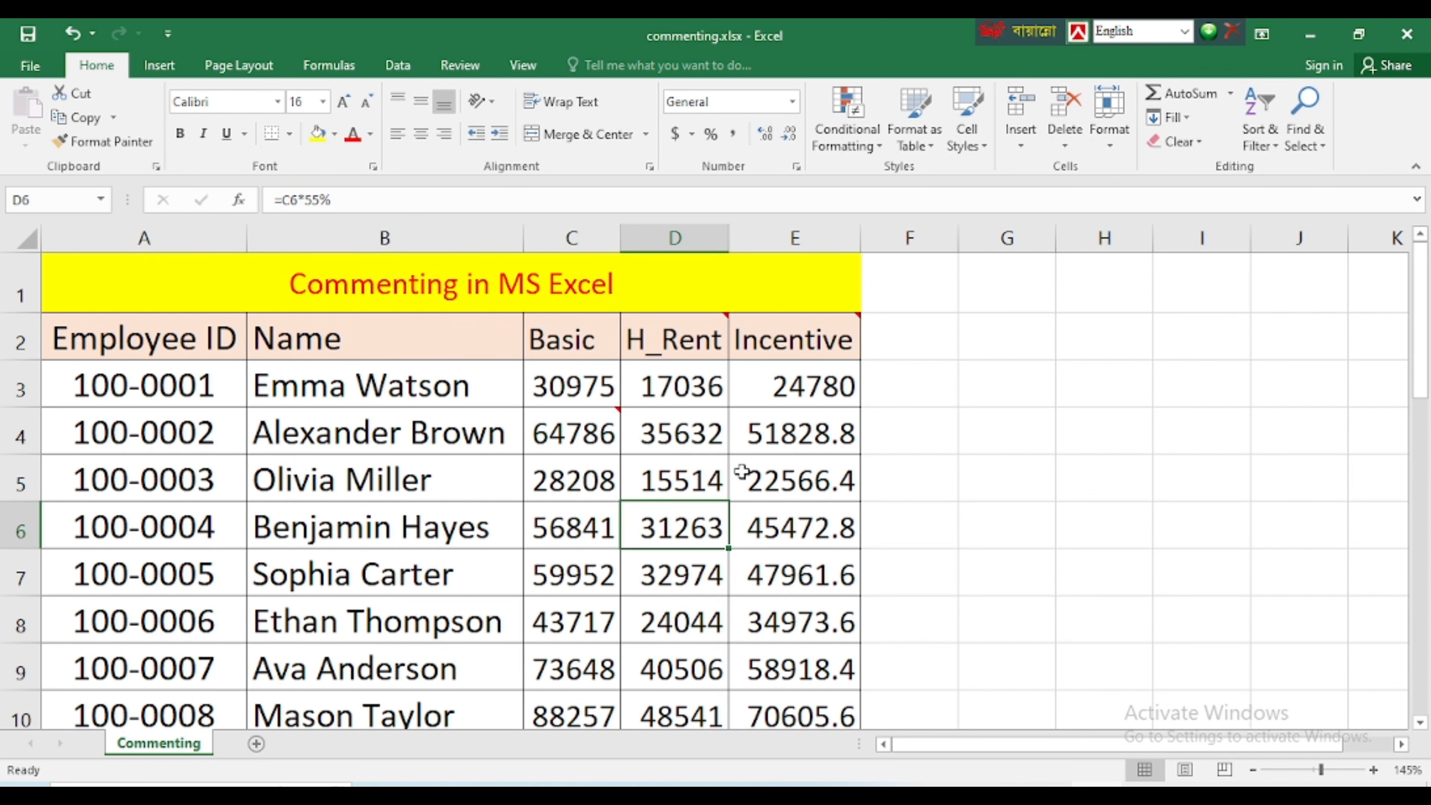
pyautogui.click(786, 470)
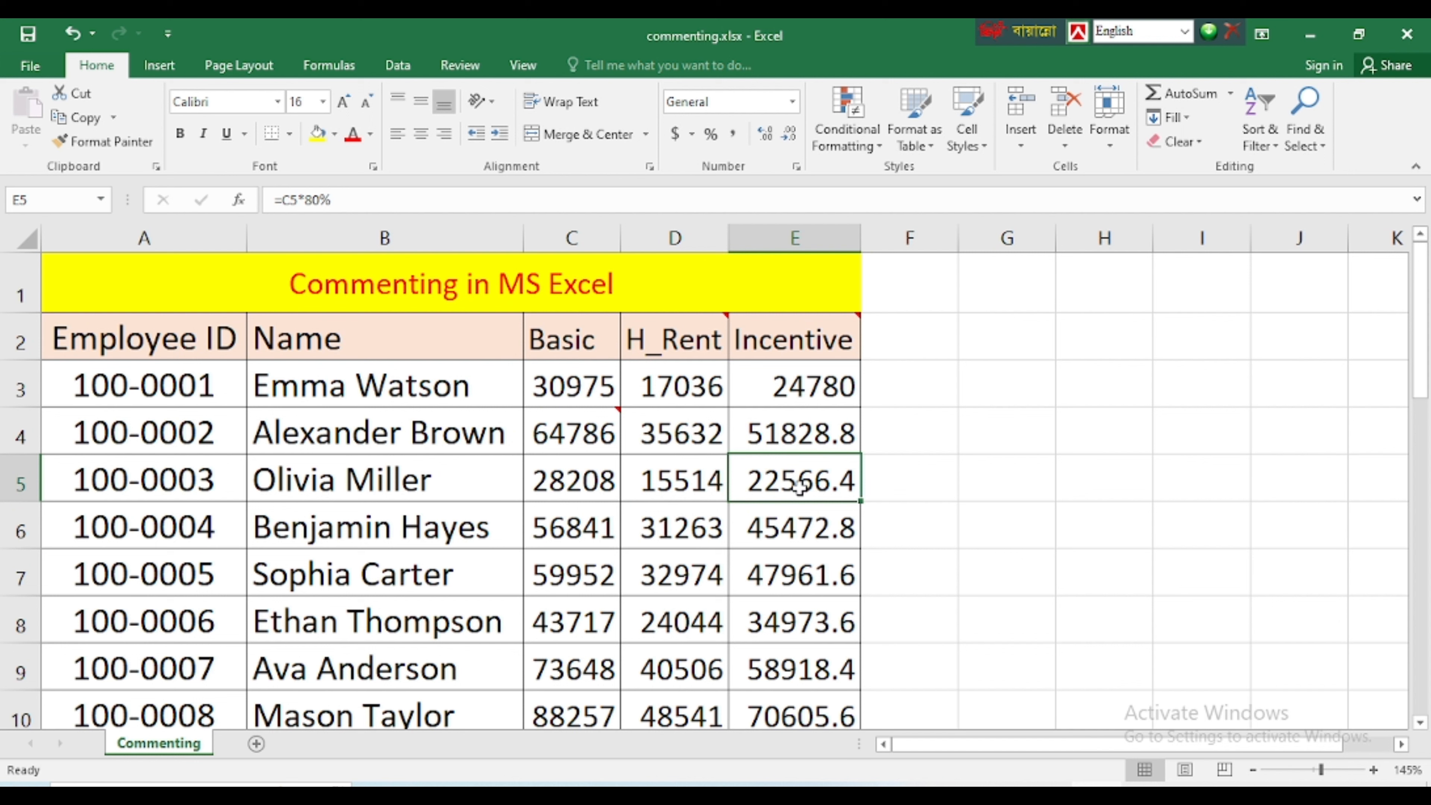
# Edit the comment on the Incentive header in E2 to read "Basic * 60%", with "sdfdfg dfgdfg" added below after a blank line
pyautogui.click(793, 350)
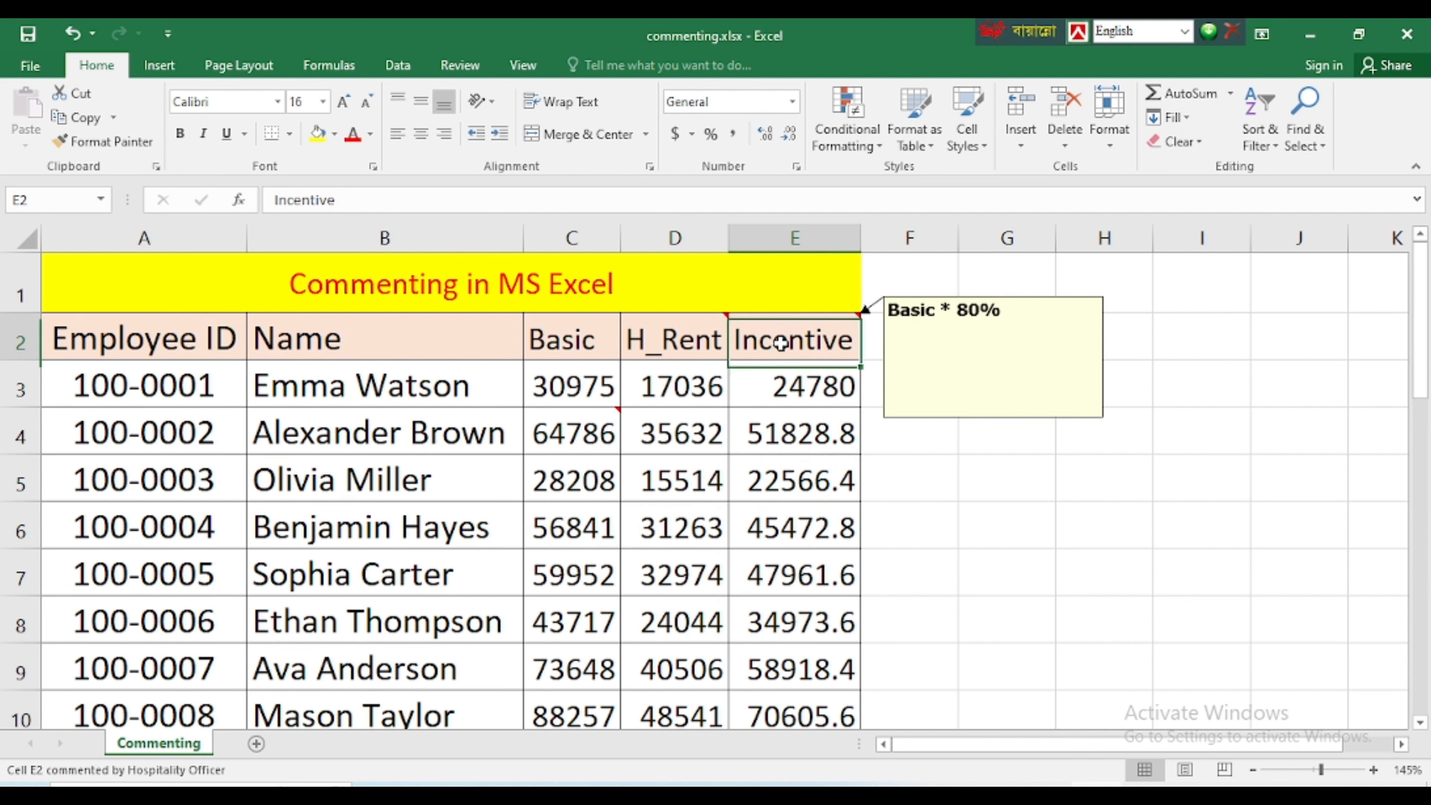
pyautogui.moveTo(804, 338)
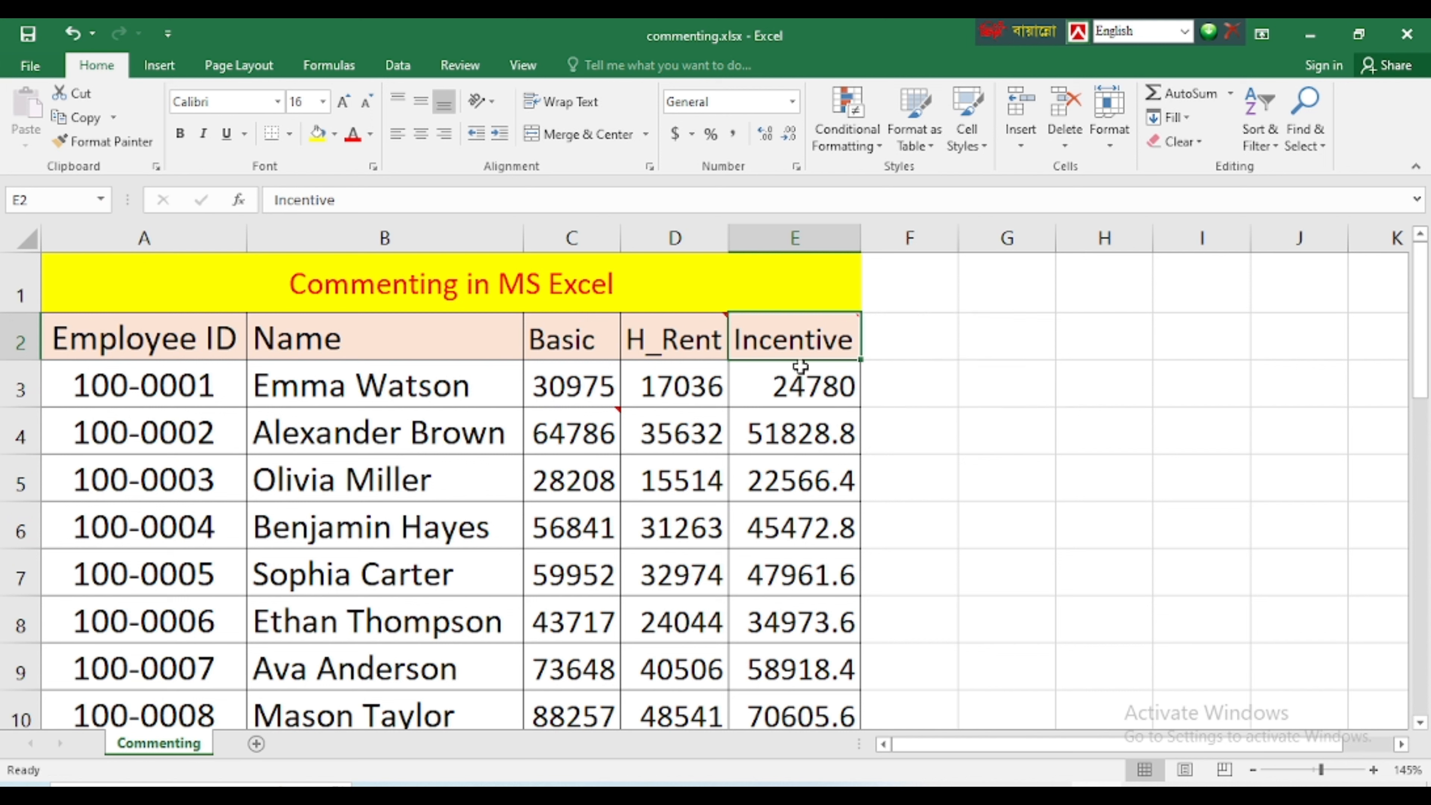
pyautogui.rightClick(791, 340)
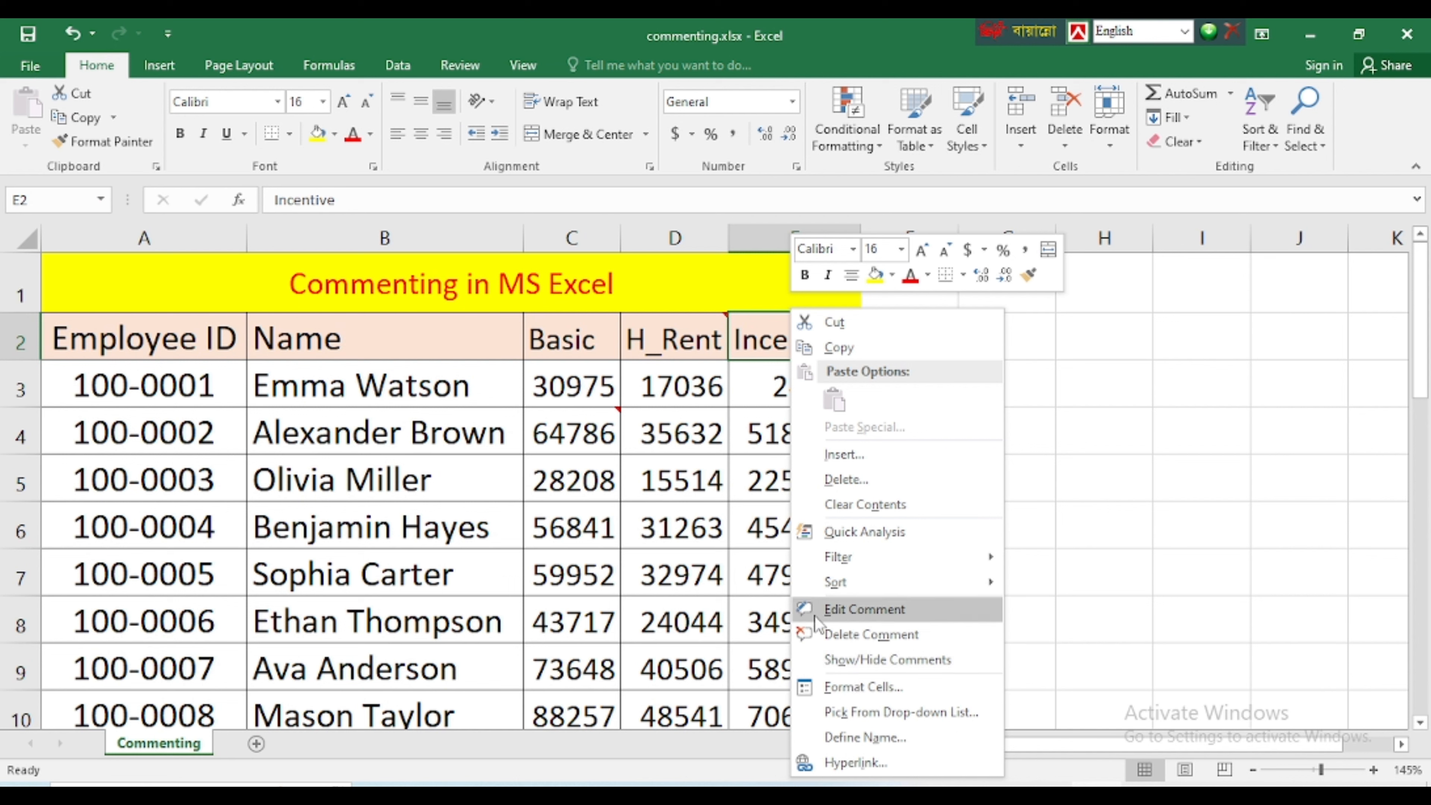
pyautogui.click(860, 612)
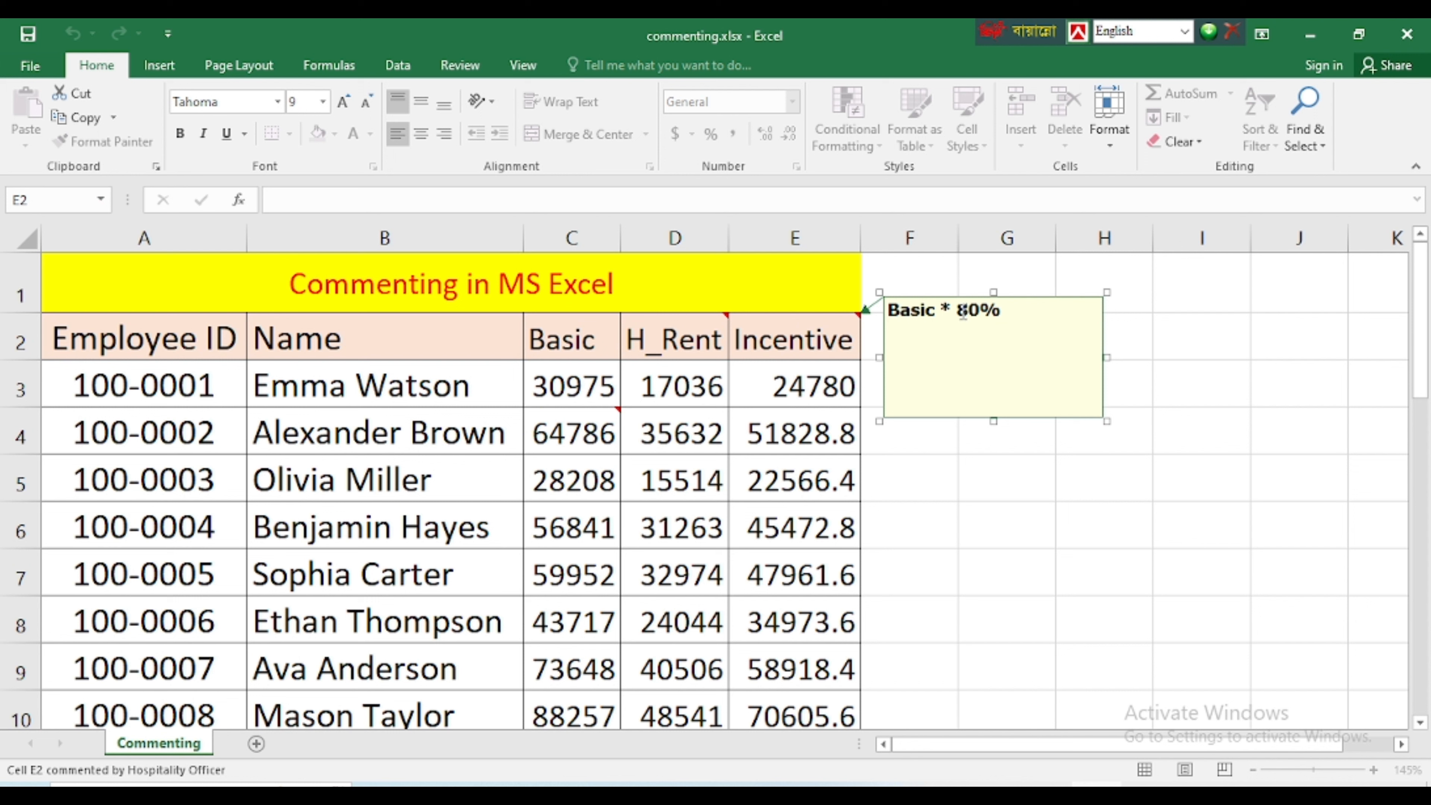
pyautogui.write('6')
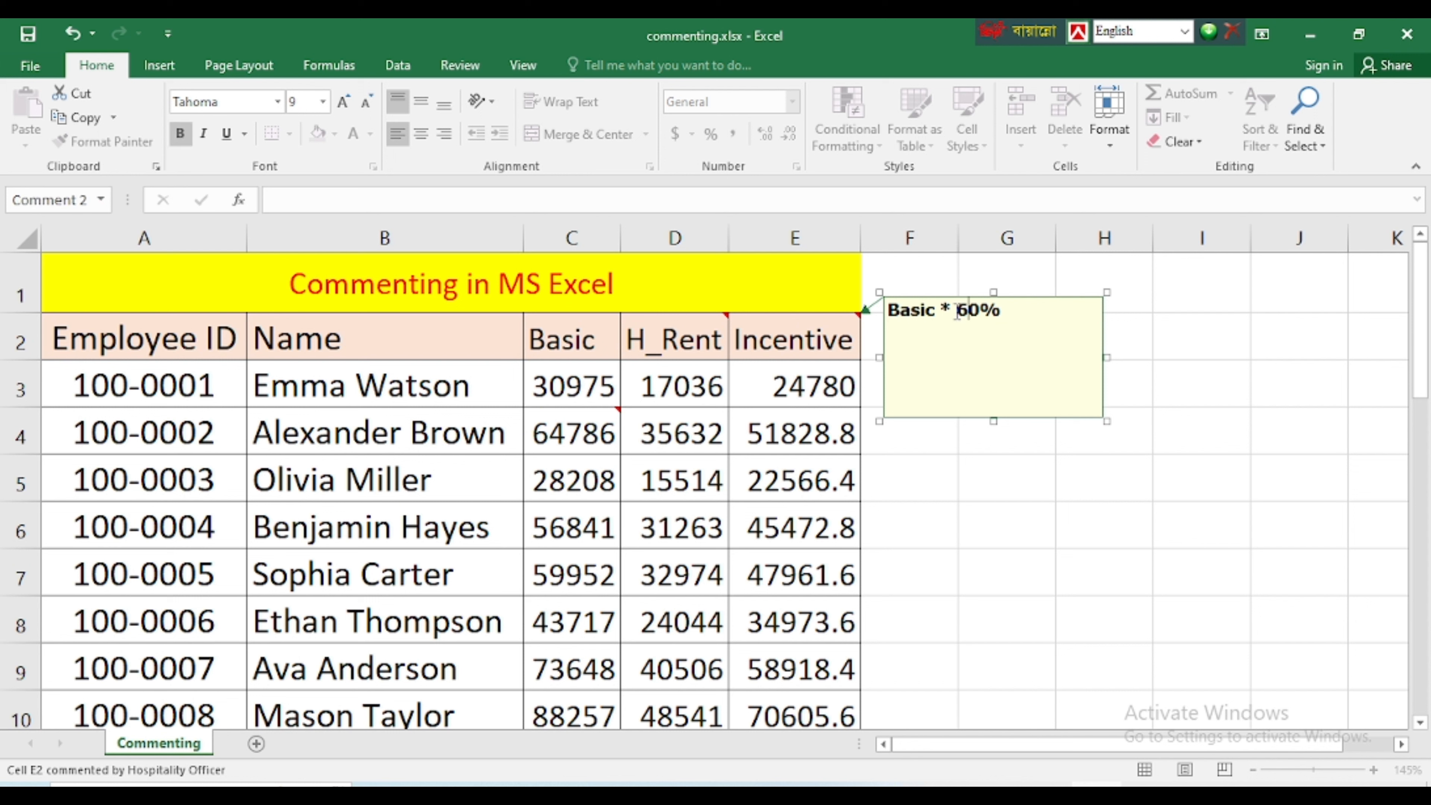
pyautogui.click(1005, 337)
pyautogui.click(1009, 310)
pyautogui.write('sdfdfg dfgdfg')
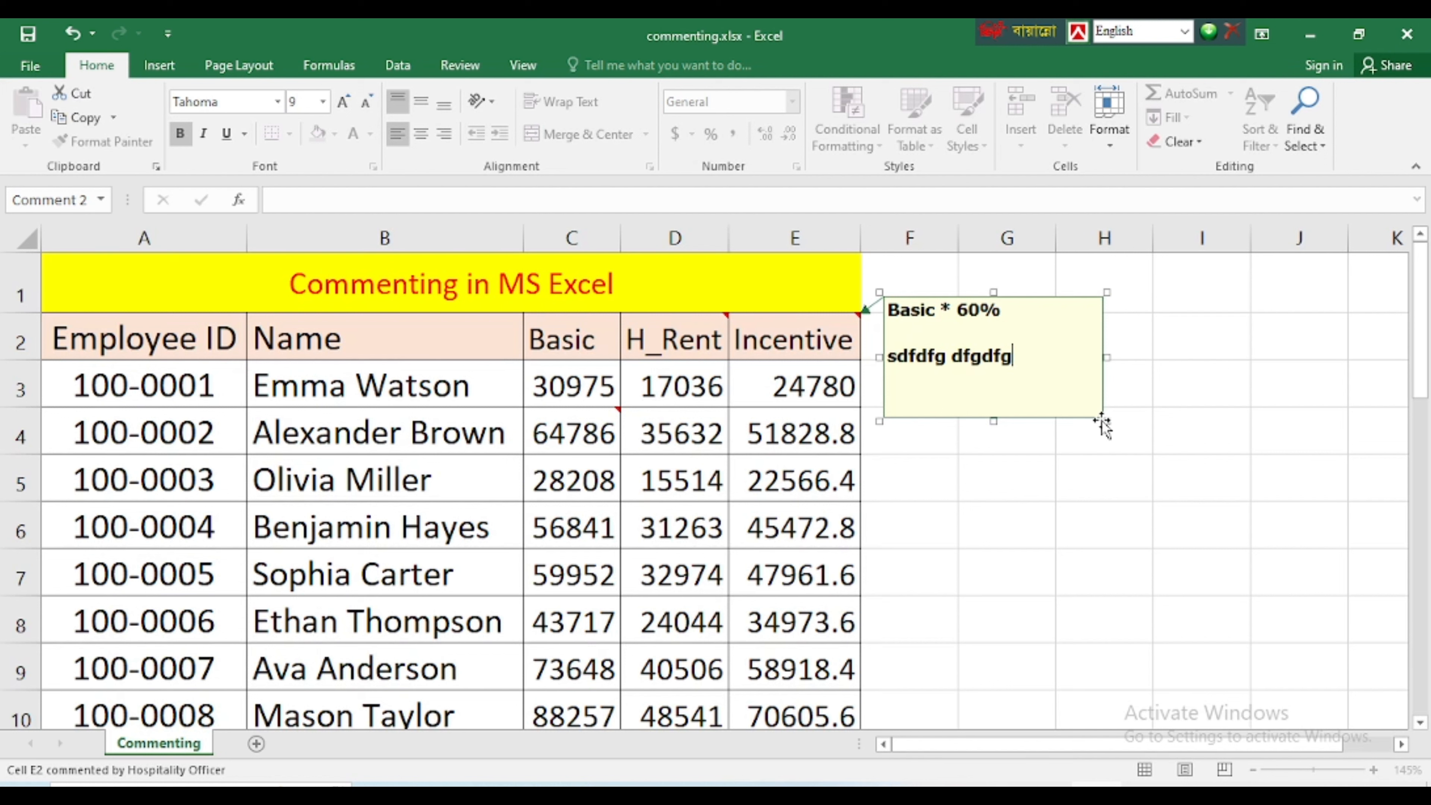
# Resize the Incentive header's comment box, narrowing and shortening it to fit closely around its text
pyautogui.moveTo(1107, 422)
pyautogui.mouseDown()
pyautogui.moveTo(1038, 366)
pyautogui.moveTo(1106, 435)
pyautogui.mouseUp()
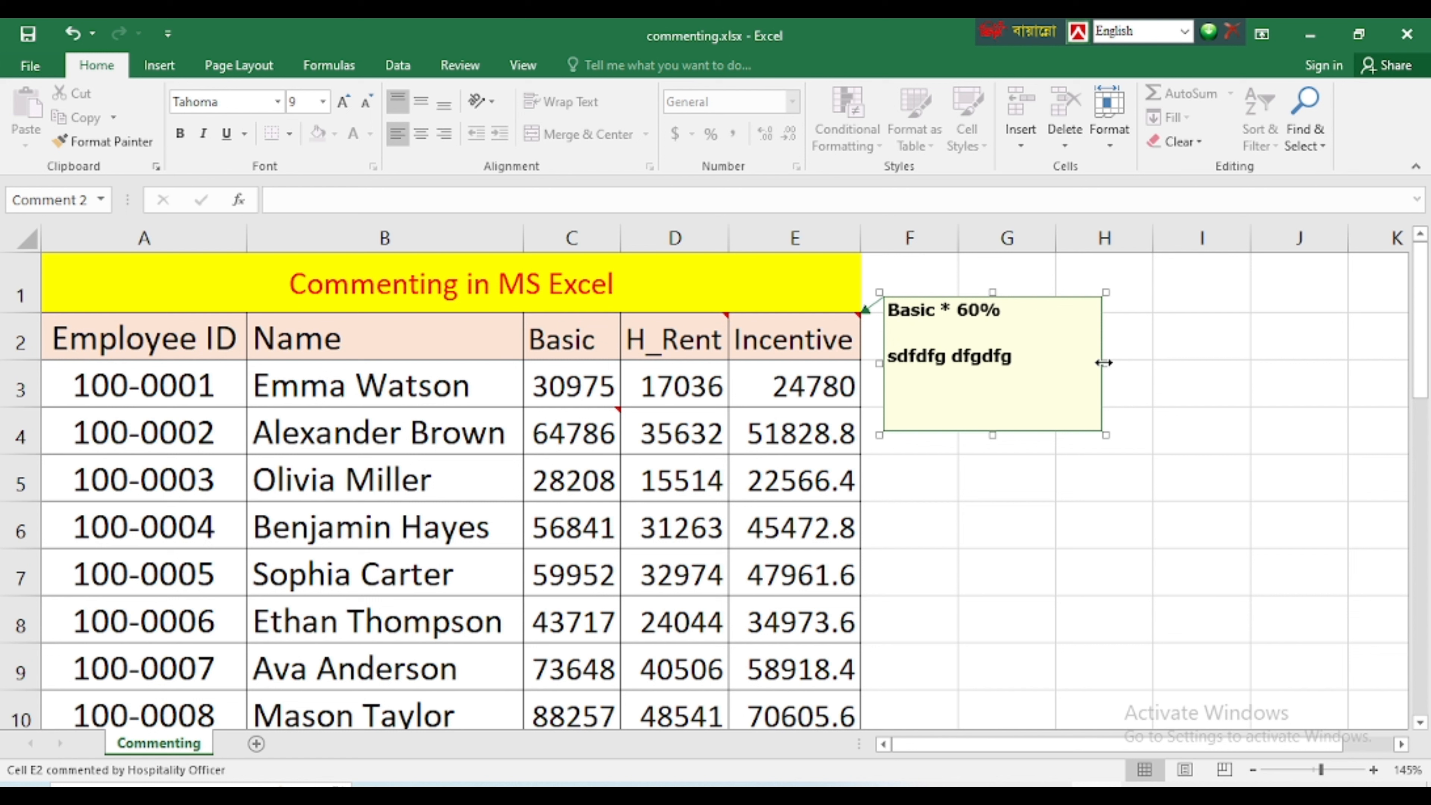
pyautogui.moveTo(1103, 362); pyautogui.dragTo(1036, 365)
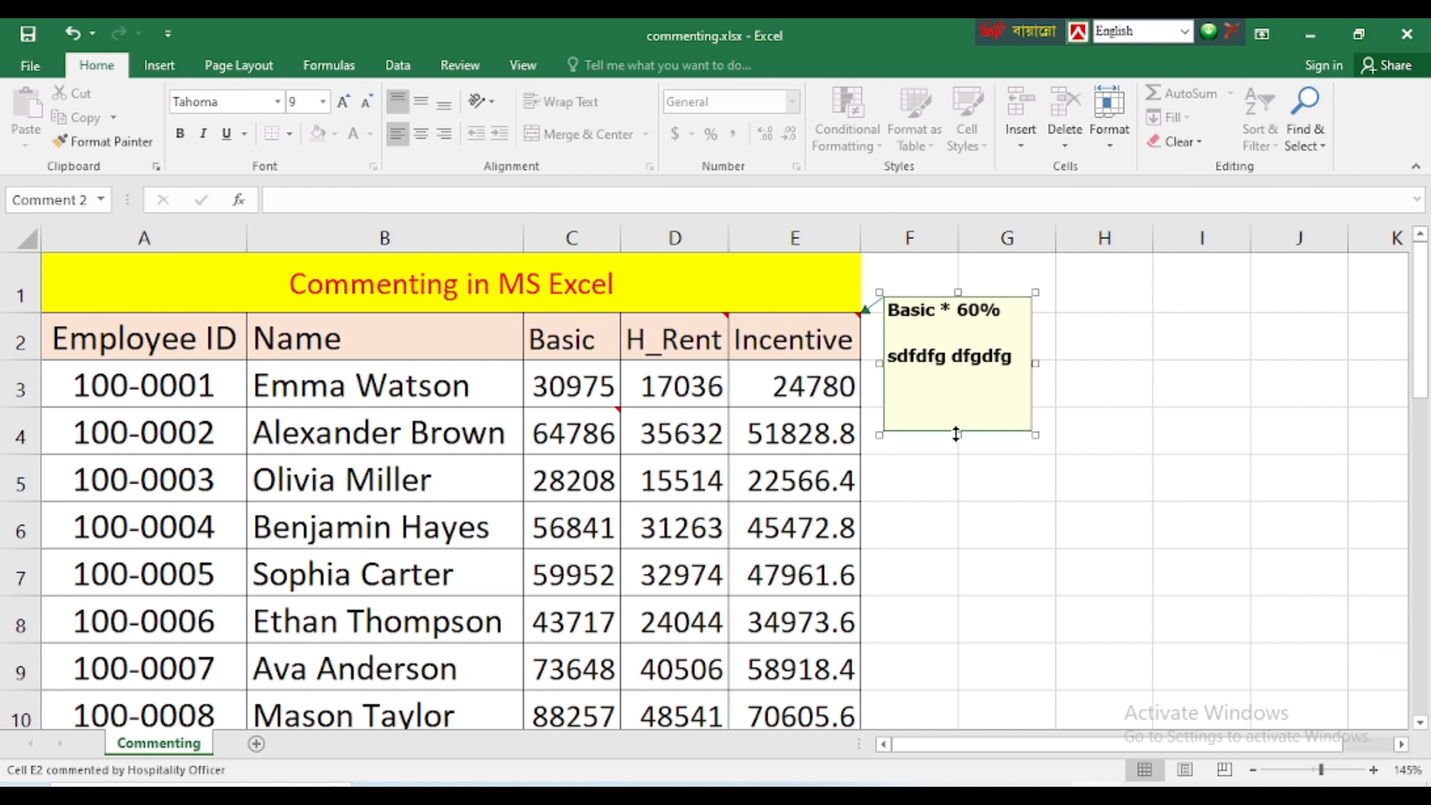
pyautogui.moveTo(956, 435); pyautogui.dragTo(955, 376)
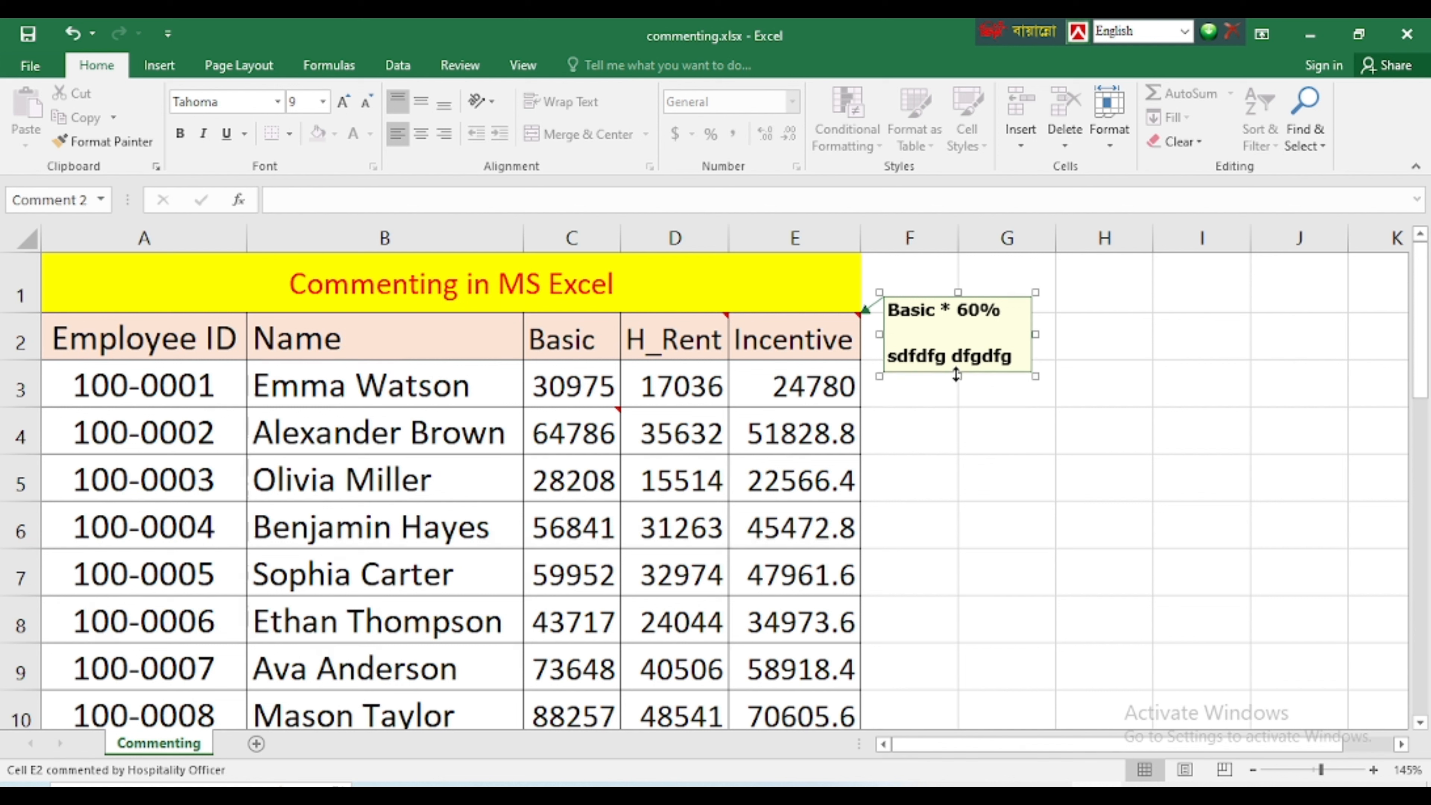
pyautogui.click(795, 422)
# Look through the header row and the employee rows below for cells that carry comment markers
pyautogui.click(683, 336)
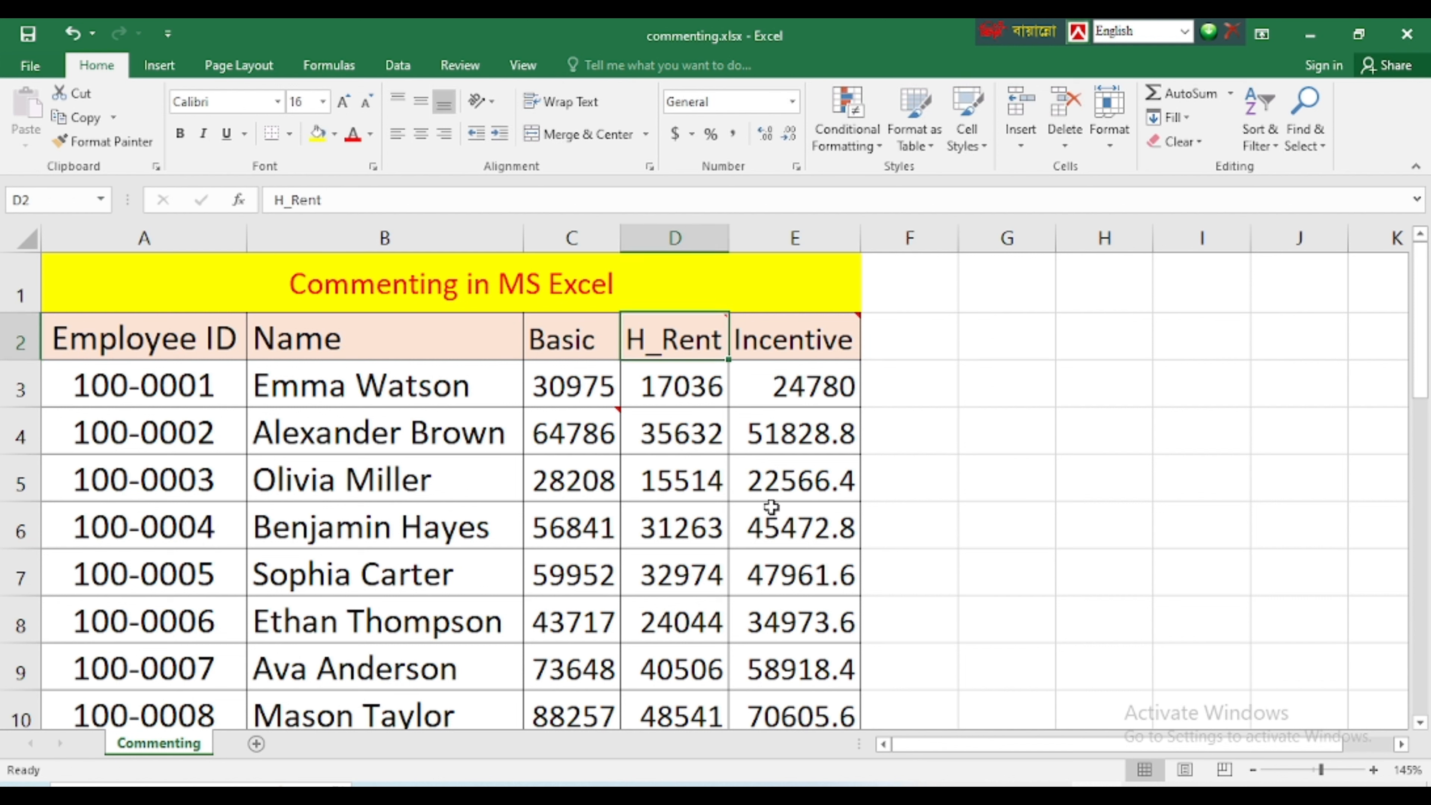
pyautogui.click(769, 507)
pyautogui.click(120, 340)
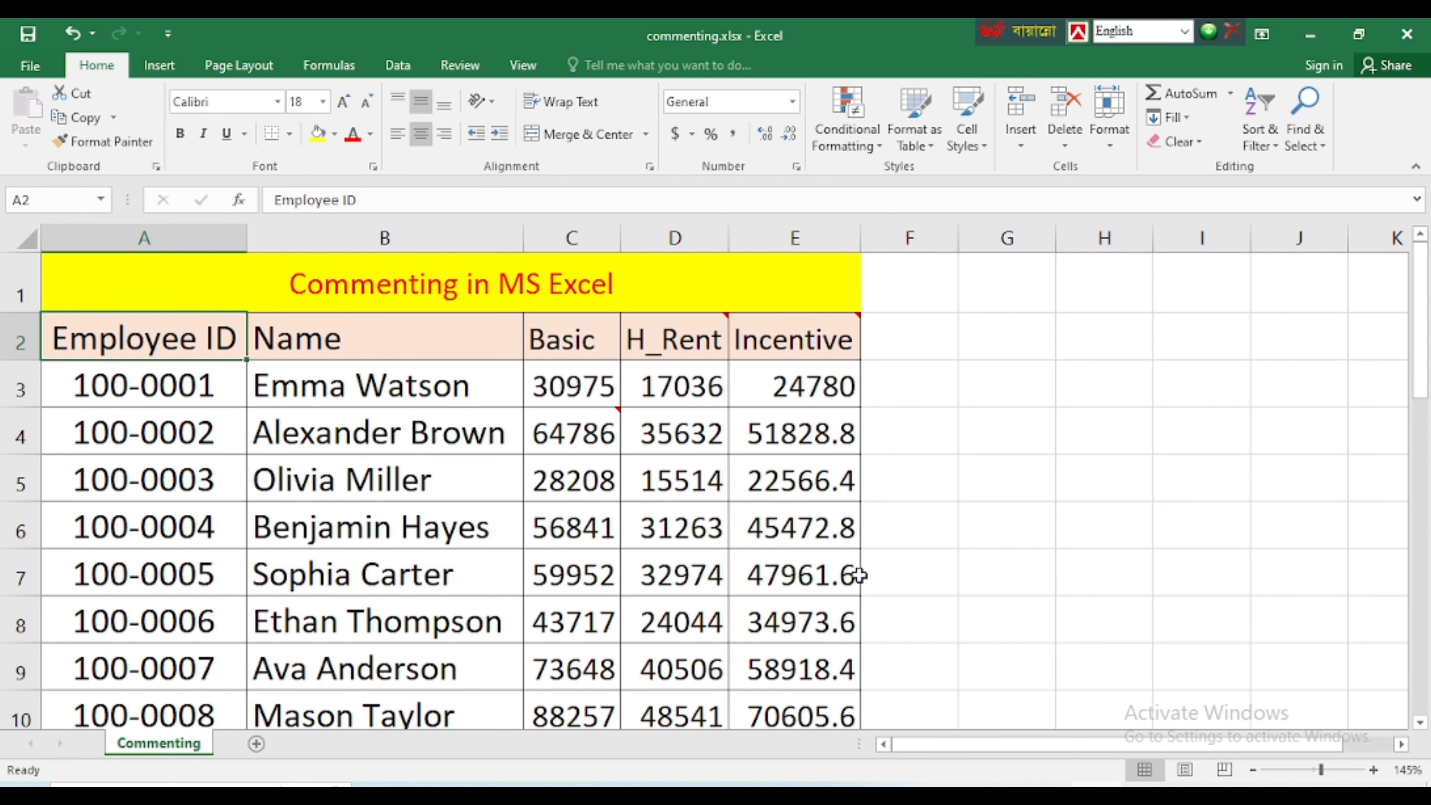
pyautogui.scroll(-3, 809, 570)
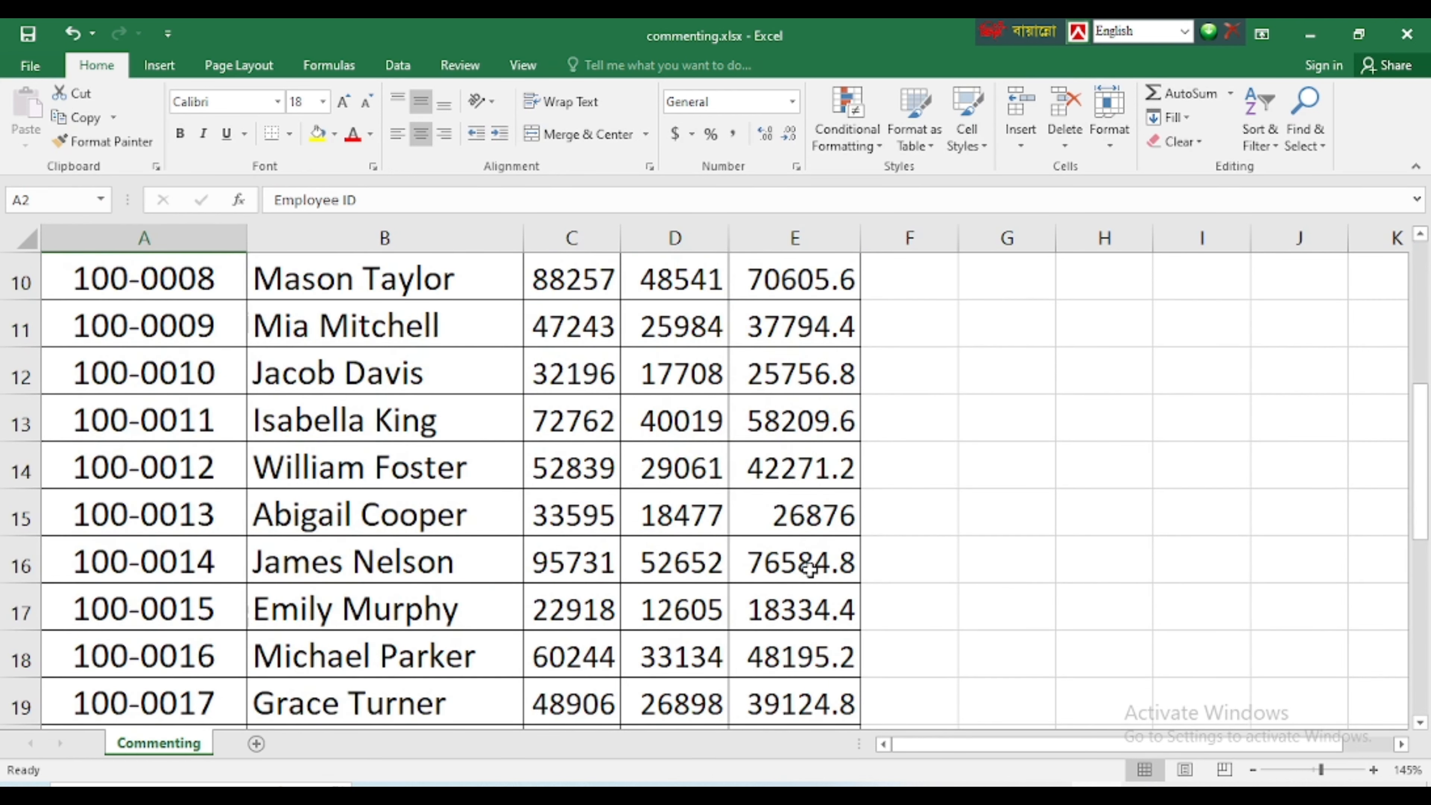
pyautogui.scroll(3, 795, 569)
pyautogui.scroll(-3, 692, 537)
pyautogui.scroll(3, 692, 538)
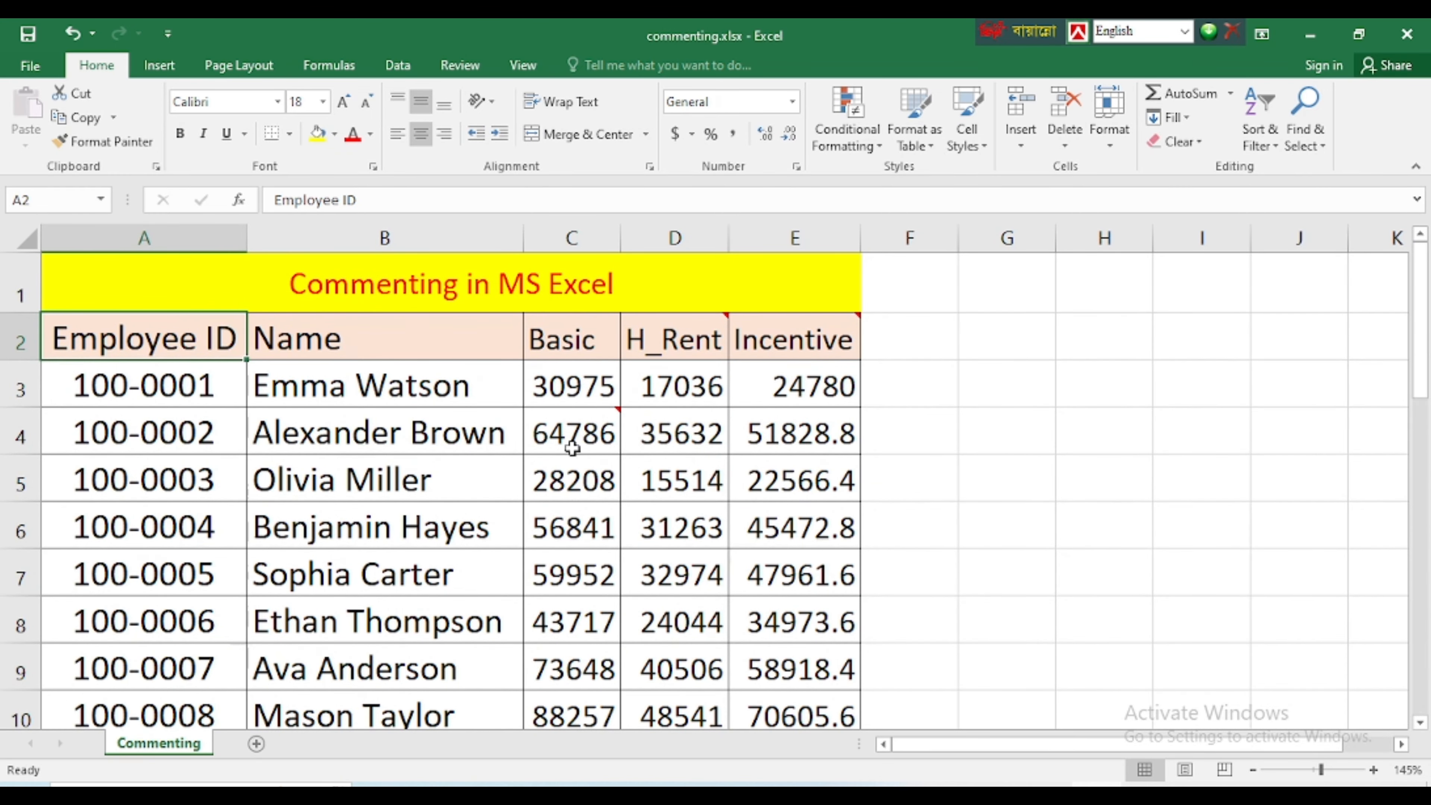
# Select all cells containing comments using Find & Select, and view the comments on the found cells
pyautogui.click(725, 537)
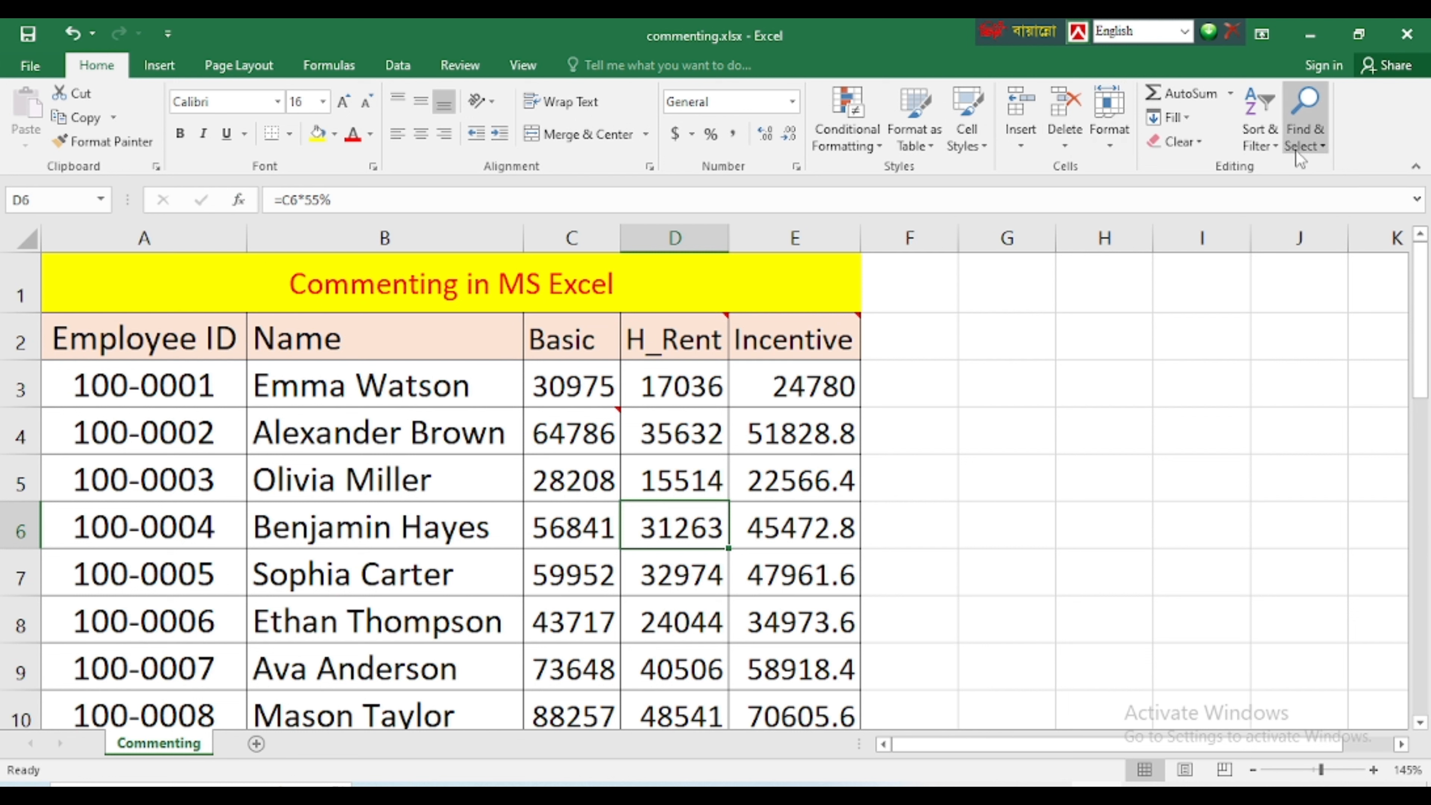
pyautogui.click(1324, 145)
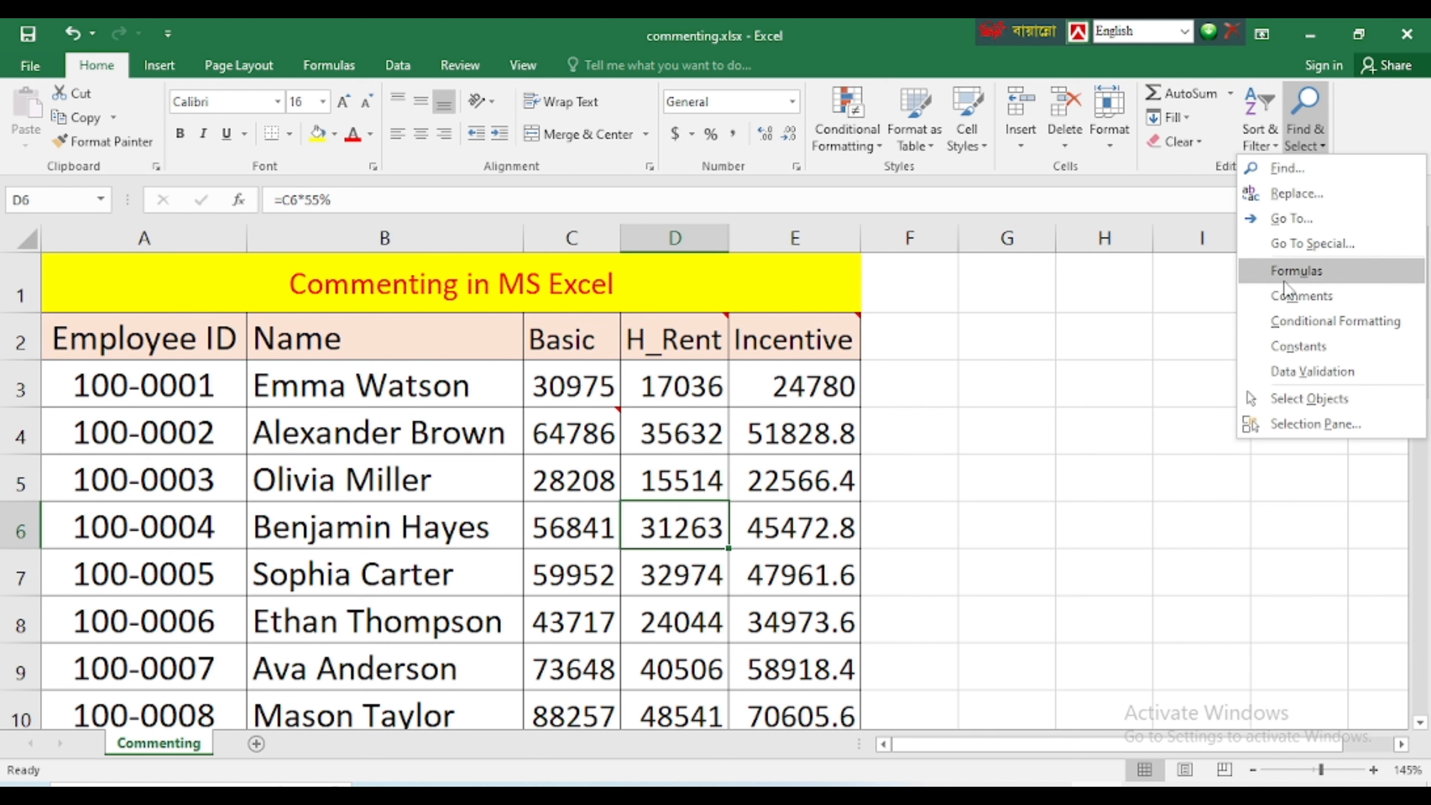
pyautogui.click(1318, 291)
pyautogui.moveTo(594, 430)
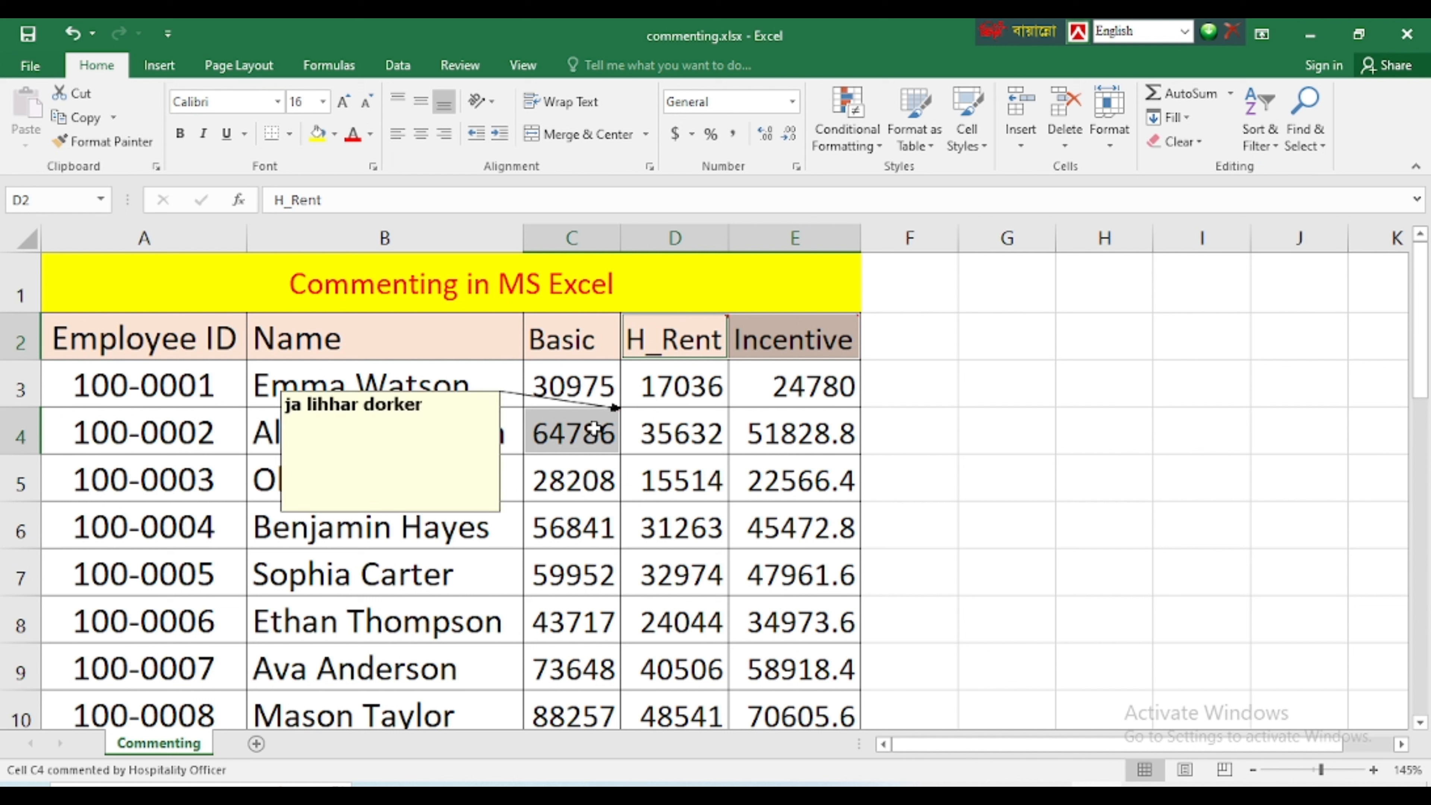
pyautogui.moveTo(807, 335)
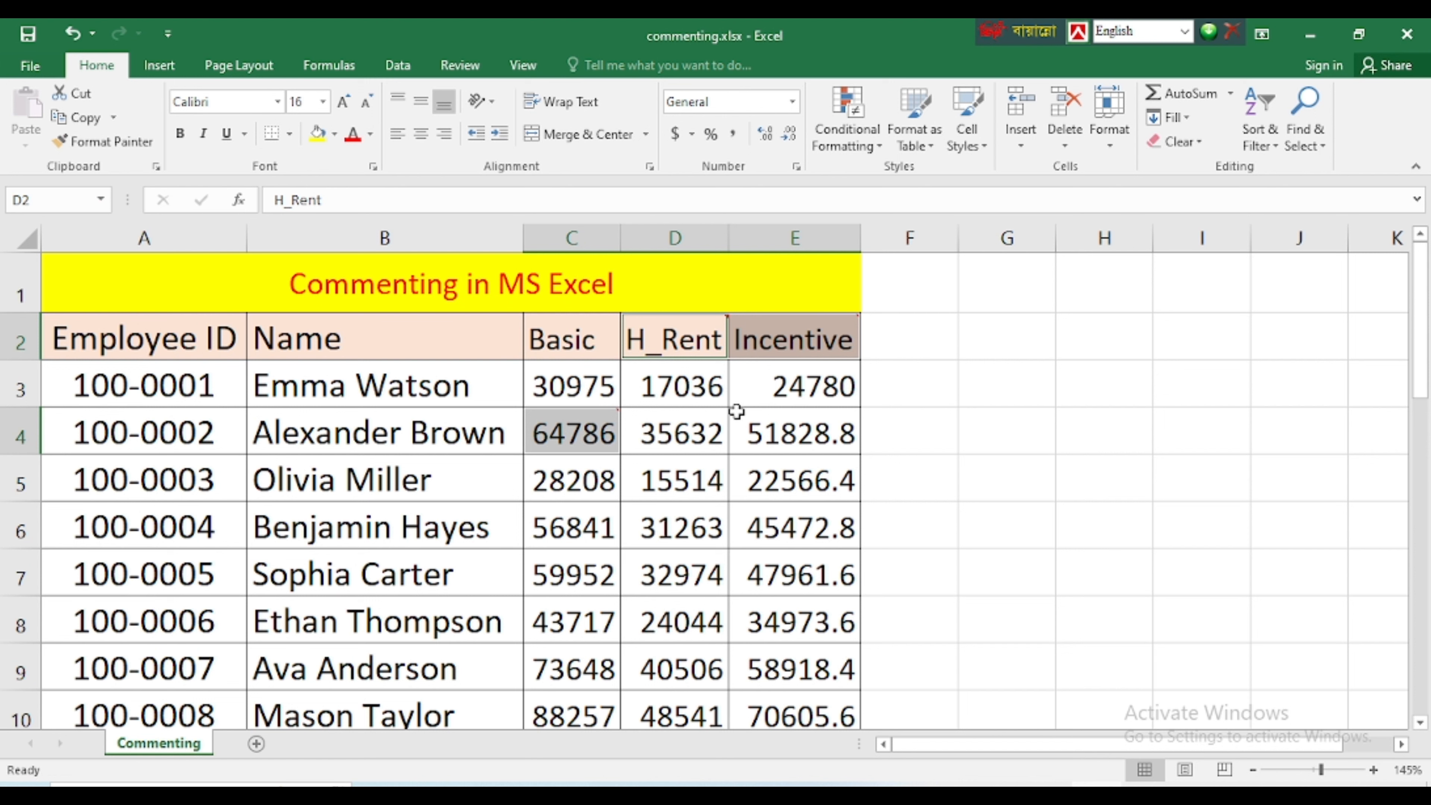
# Clear the multi-cell selection, select the Incentive header in E2 and view its comment
pyautogui.click(711, 389)
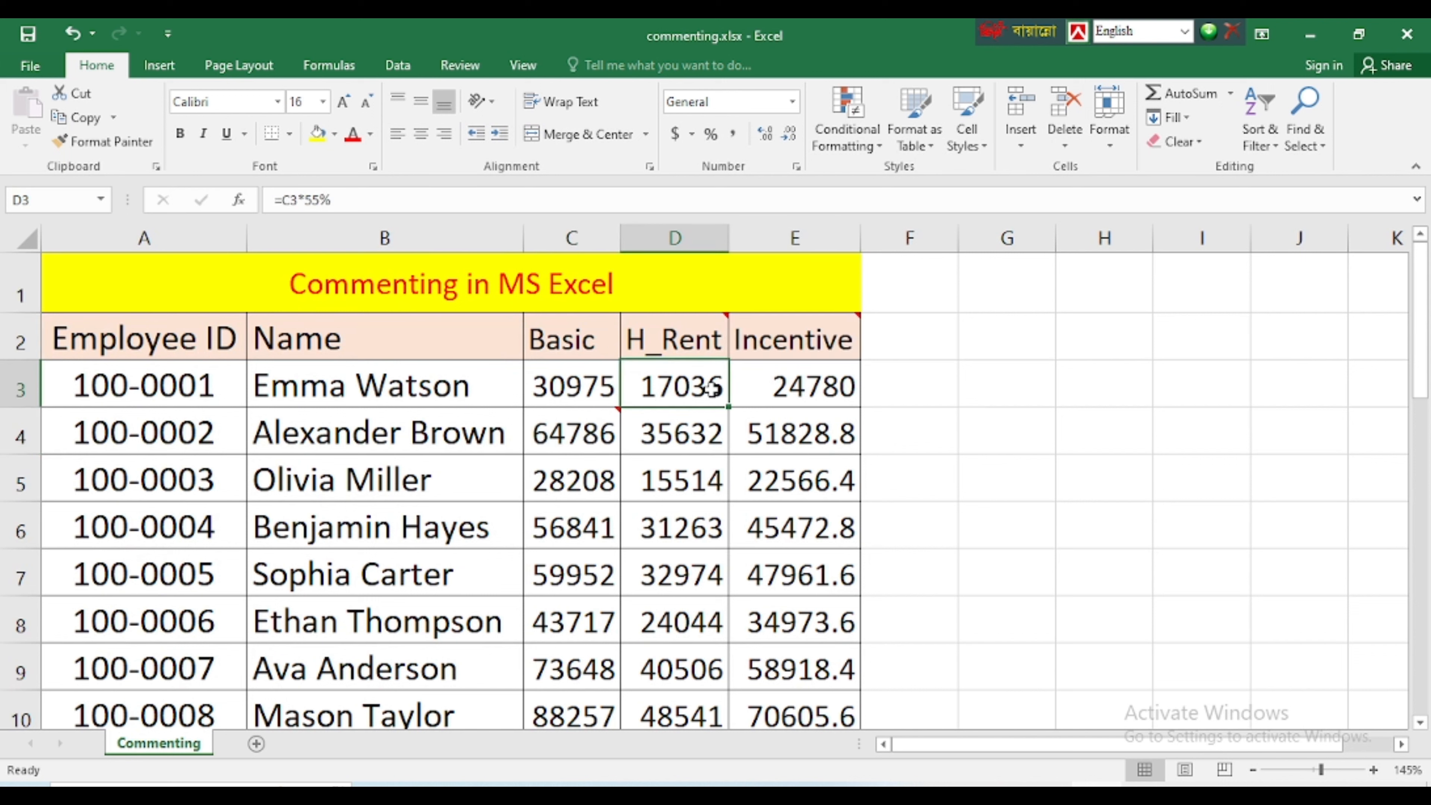
pyautogui.click(779, 433)
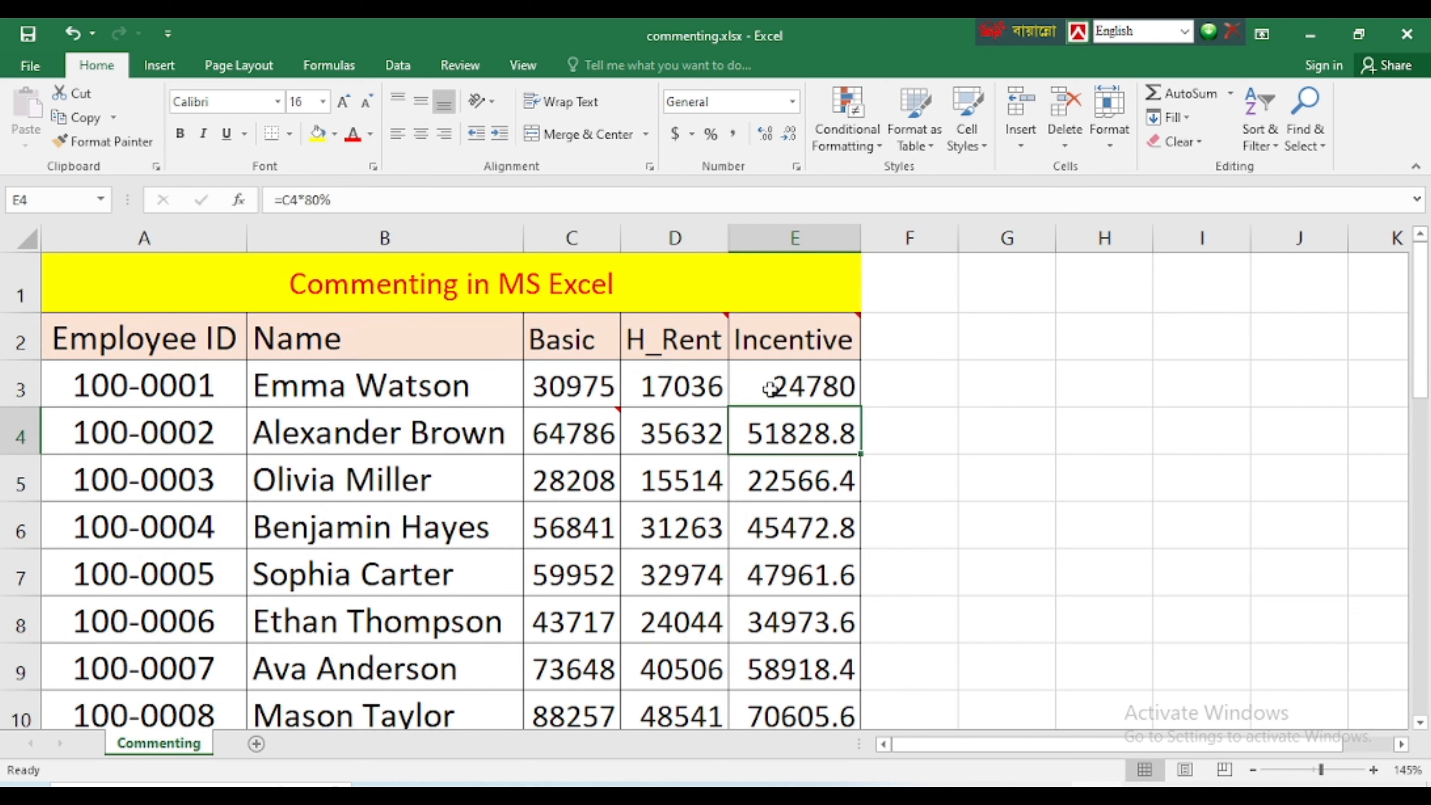
pyautogui.click(773, 333)
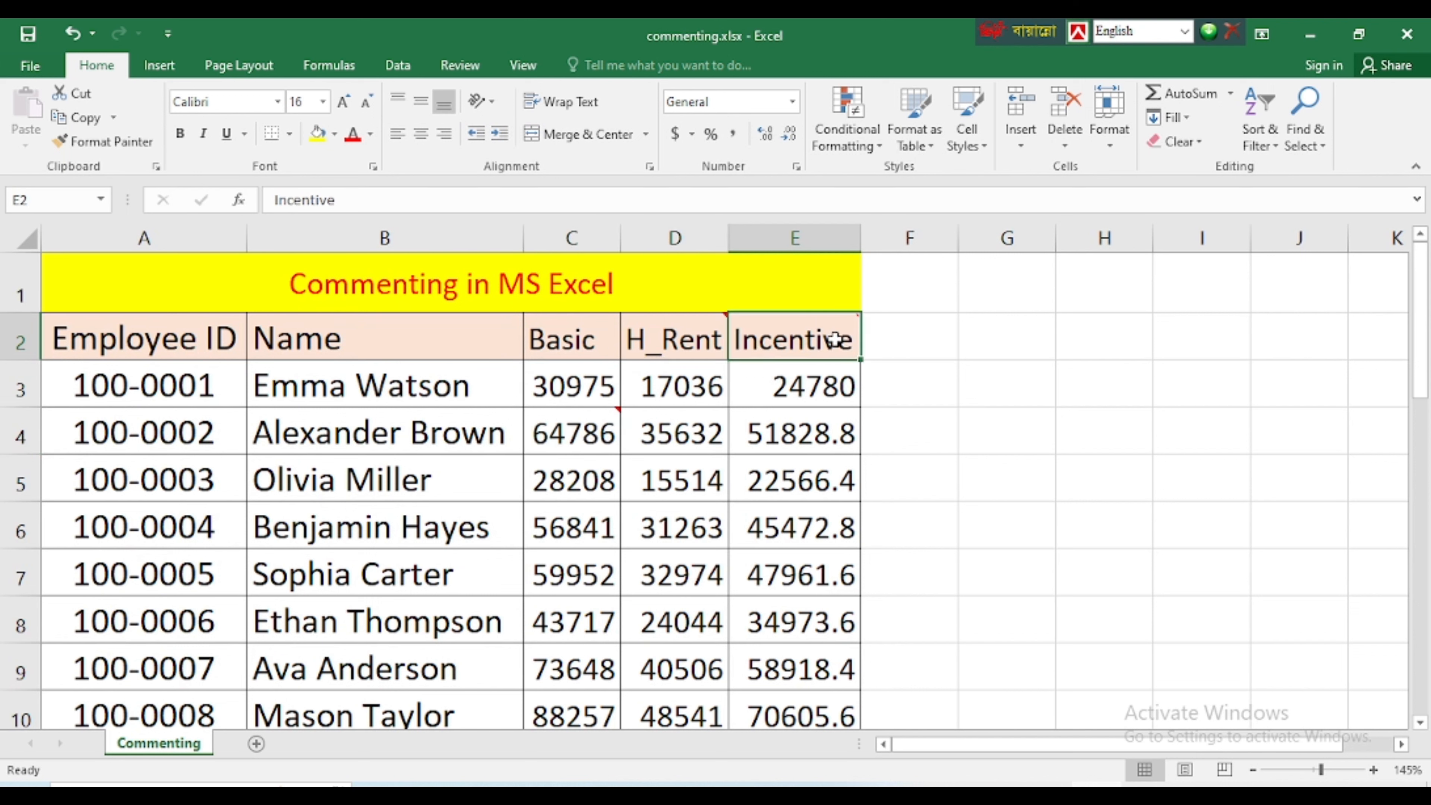
pyautogui.moveTo(841, 333)
pyautogui.moveTo(792, 334)
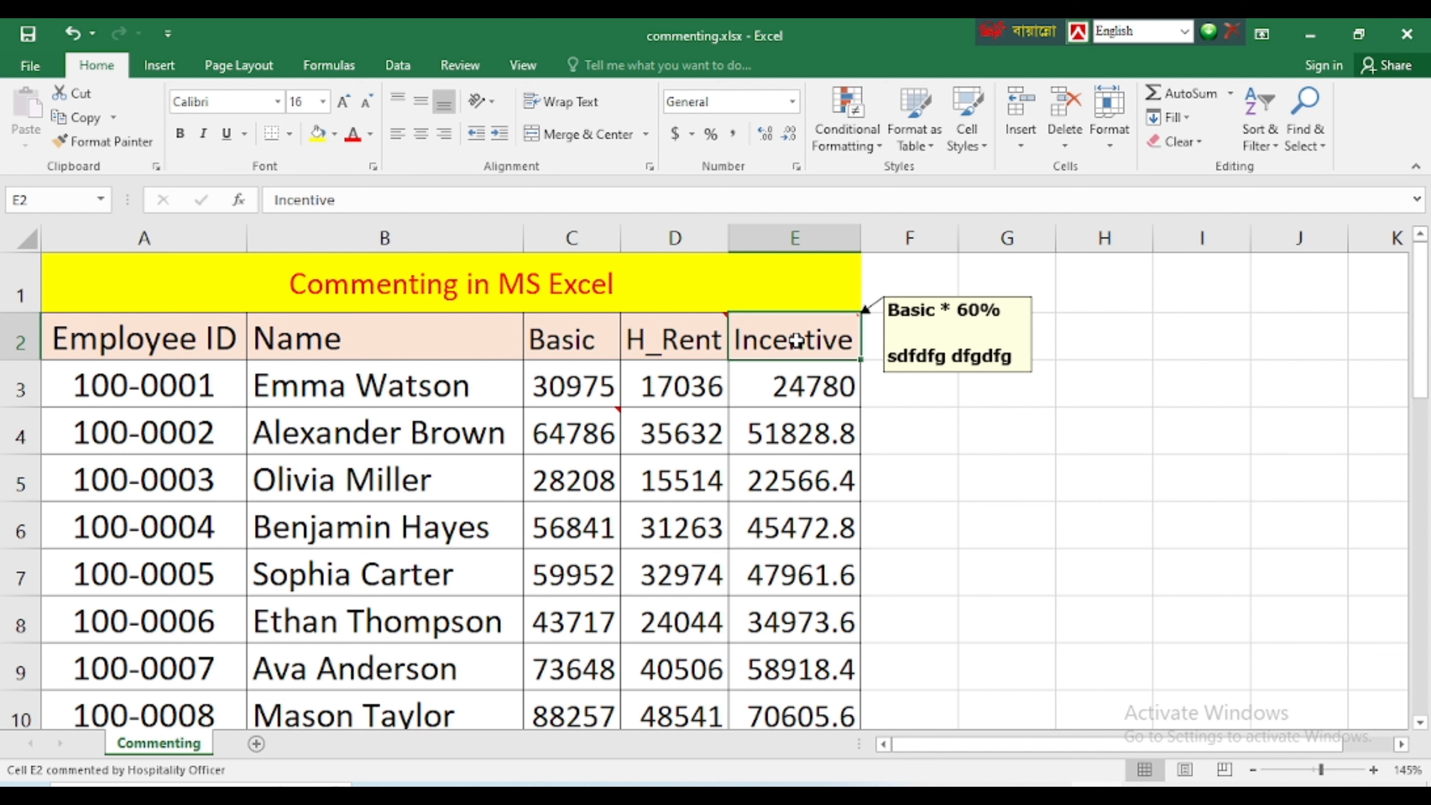
# Delete the comment on the Incentive header in E2
pyautogui.rightClick(789, 339)
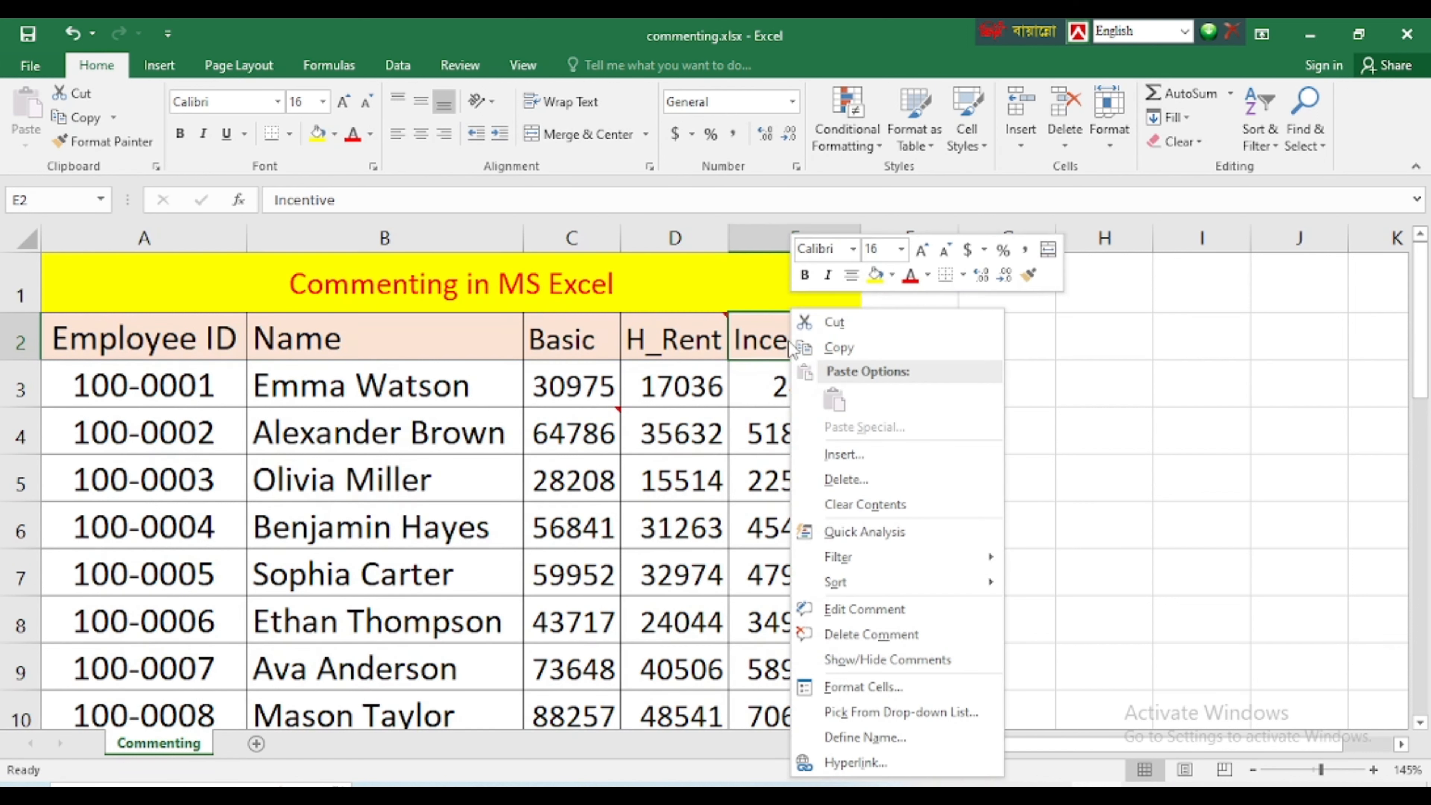
pyautogui.click(912, 636)
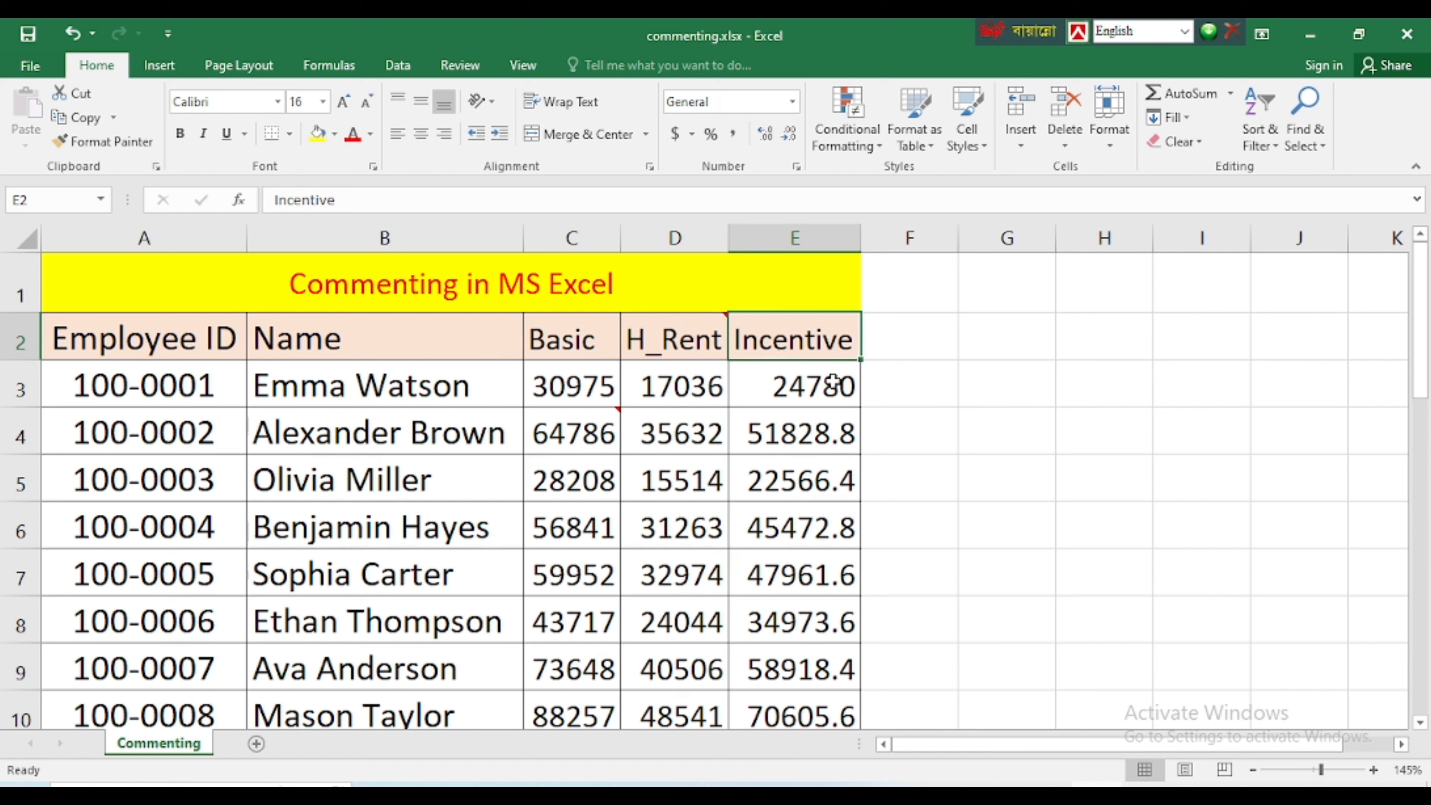
pyautogui.click(822, 463)
# Delete all comments in the range C2:E5 at once
pyautogui.moveTo(575, 339); pyautogui.dragTo(815, 488)
pyautogui.rightClick(683, 345)
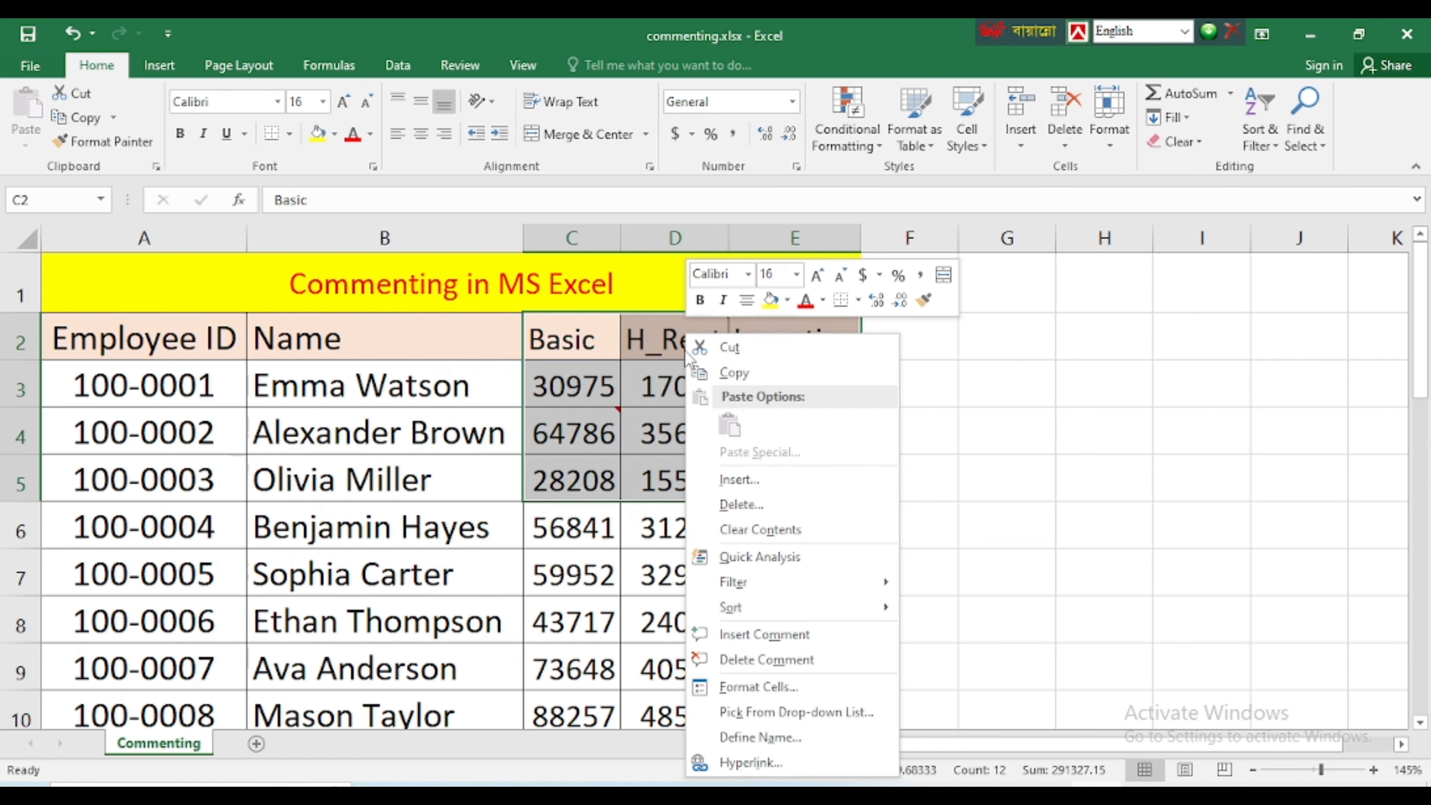
pyautogui.click(745, 668)
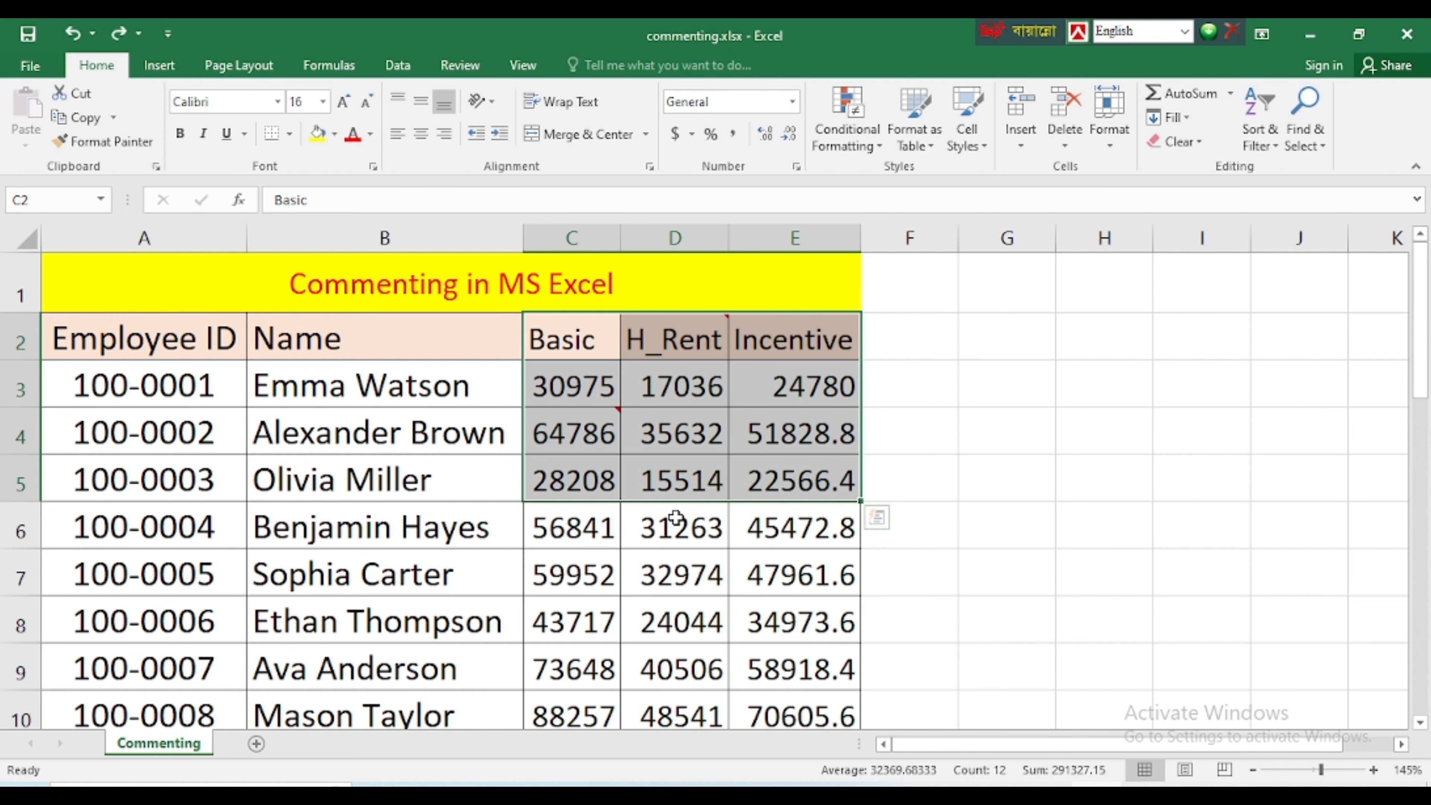
# Undo the comment deletions in C2:E5 and on the Incentive header
pyautogui.hotkey('ctrl', 'z')
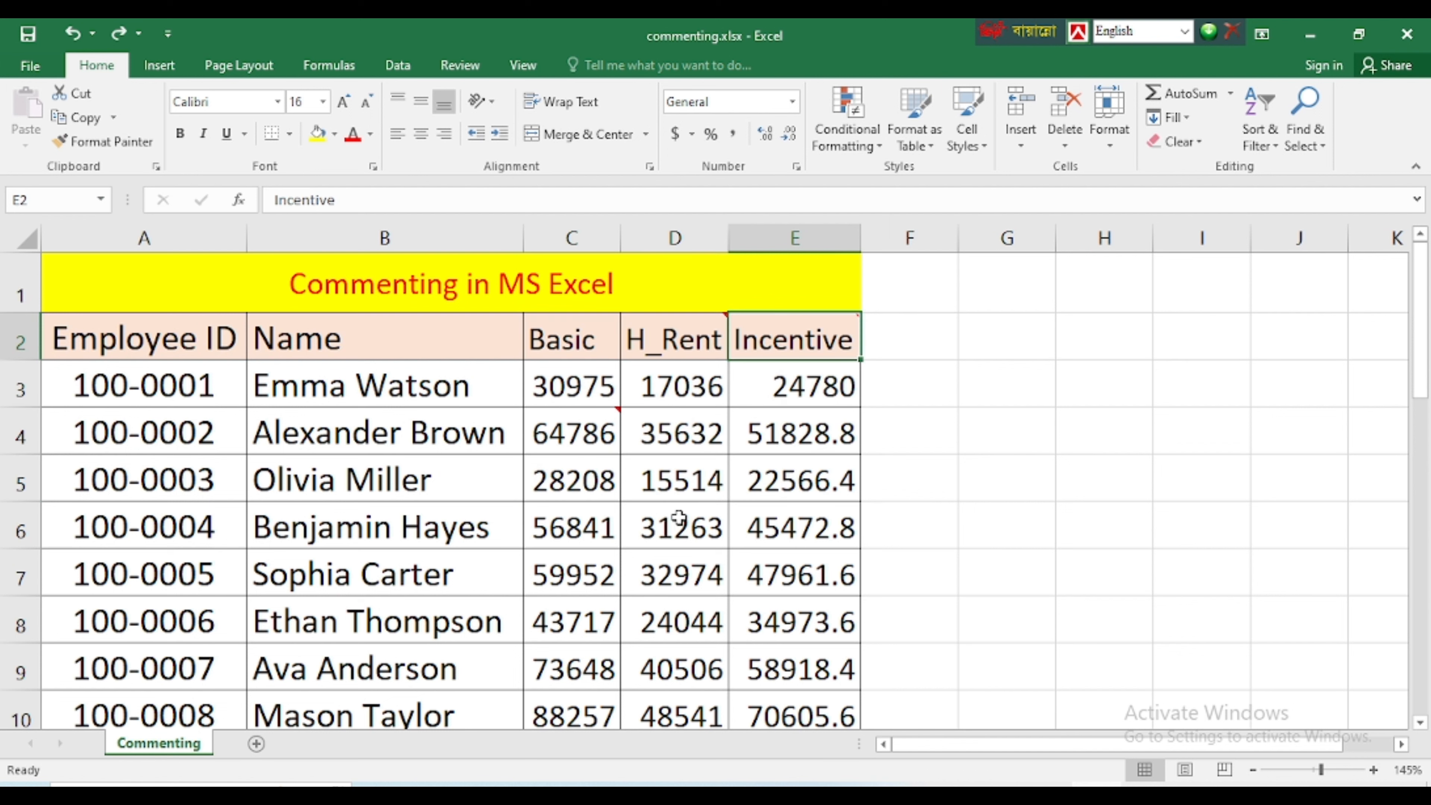
pyautogui.click(756, 528)
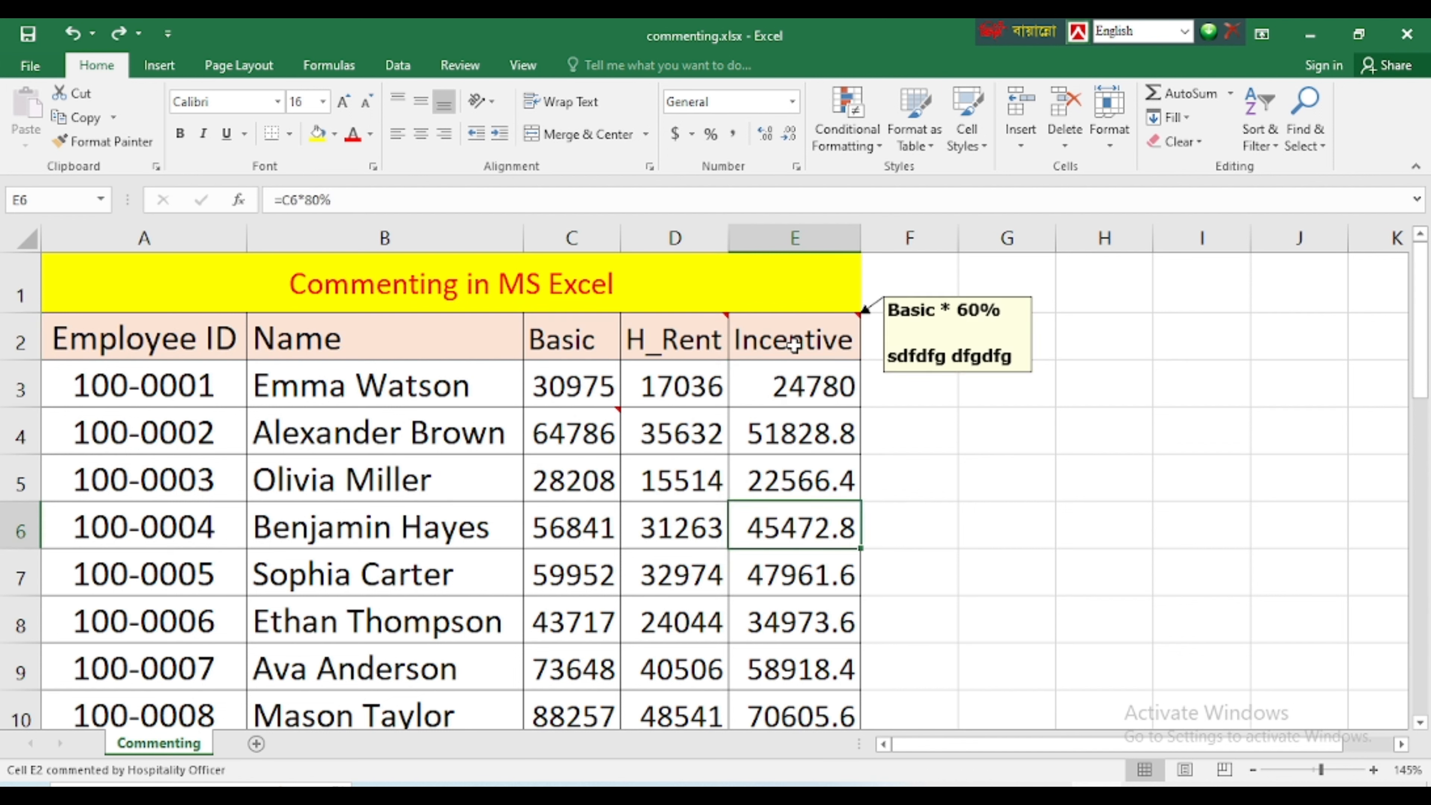
# Use Find & Select to select the commented cells within C2:E6, and clear the selection
pyautogui.moveTo(593, 339); pyautogui.dragTo(789, 527)
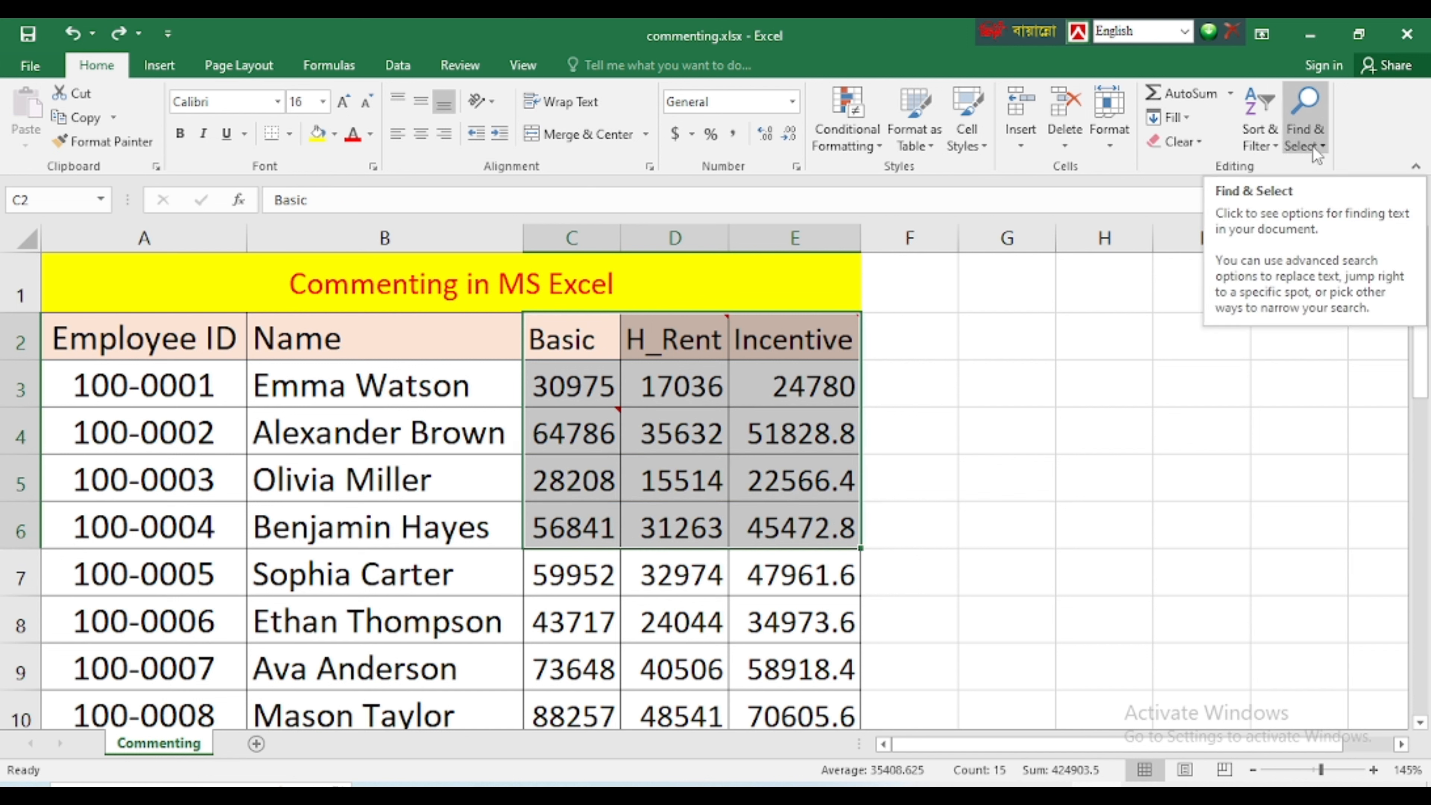
pyautogui.click(1299, 144)
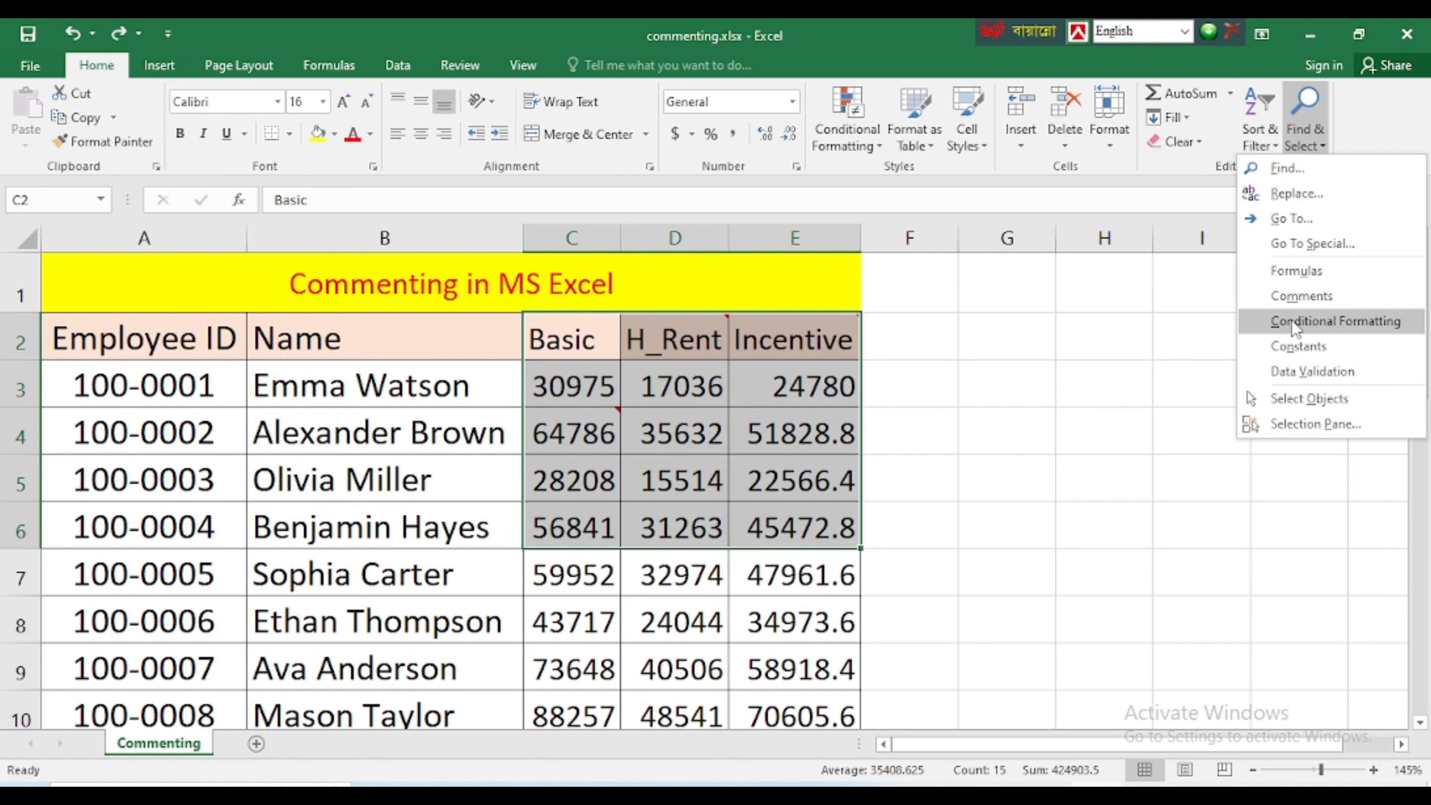
pyautogui.click(1299, 296)
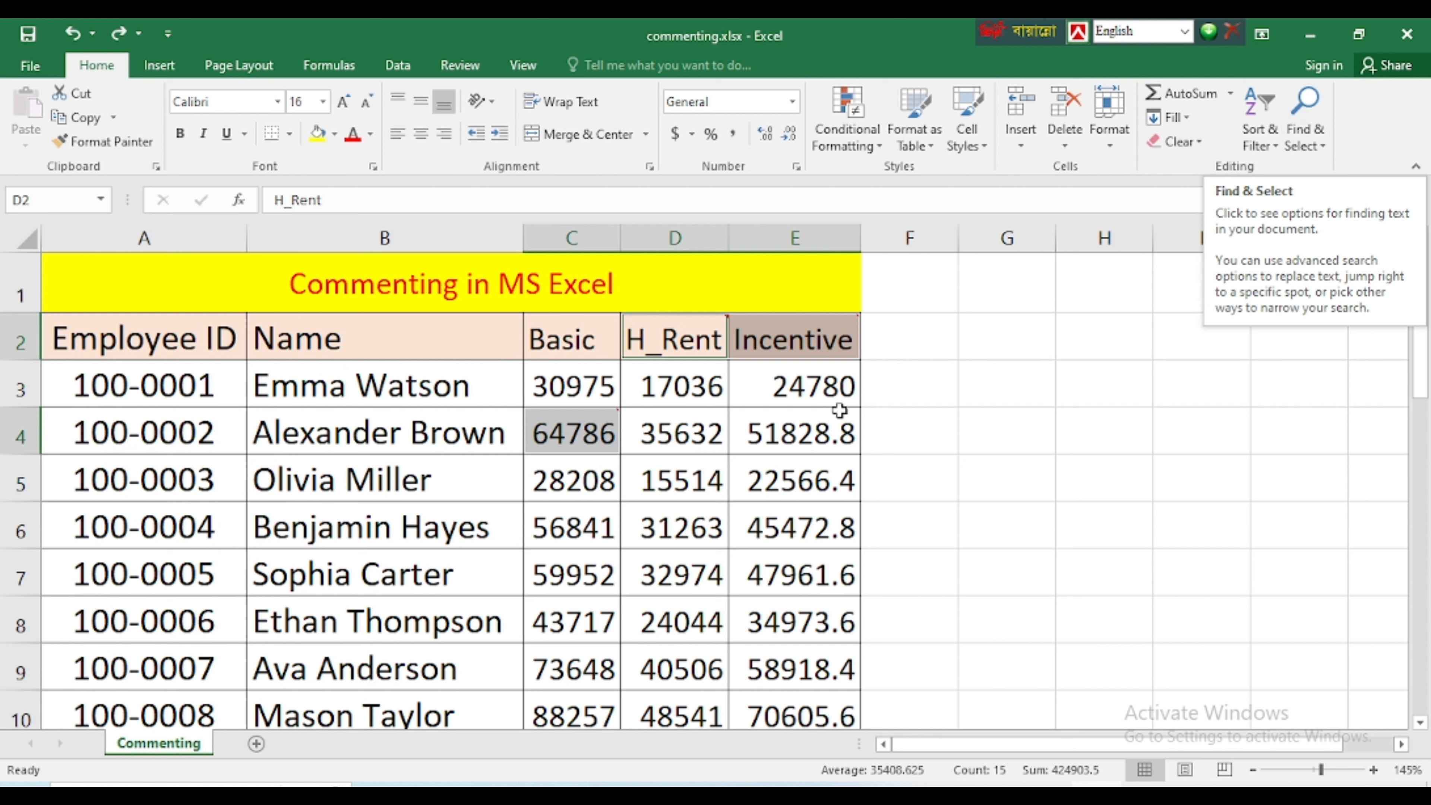
pyautogui.click(734, 431)
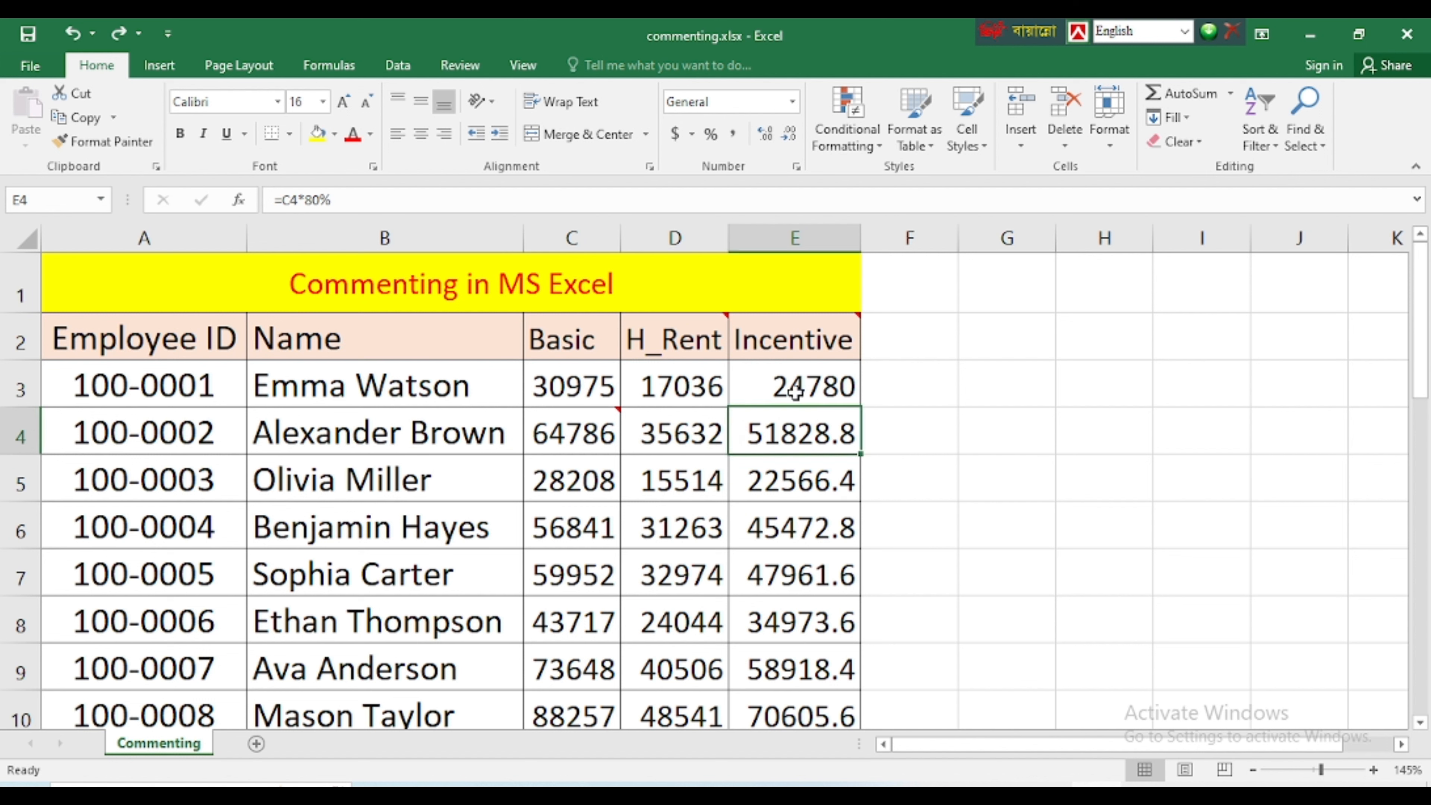
# Set the Incentive header's comment in E2 to stay displayed on the sheet while other cells are selected
pyautogui.moveTo(800, 338)
pyautogui.click(793, 332)
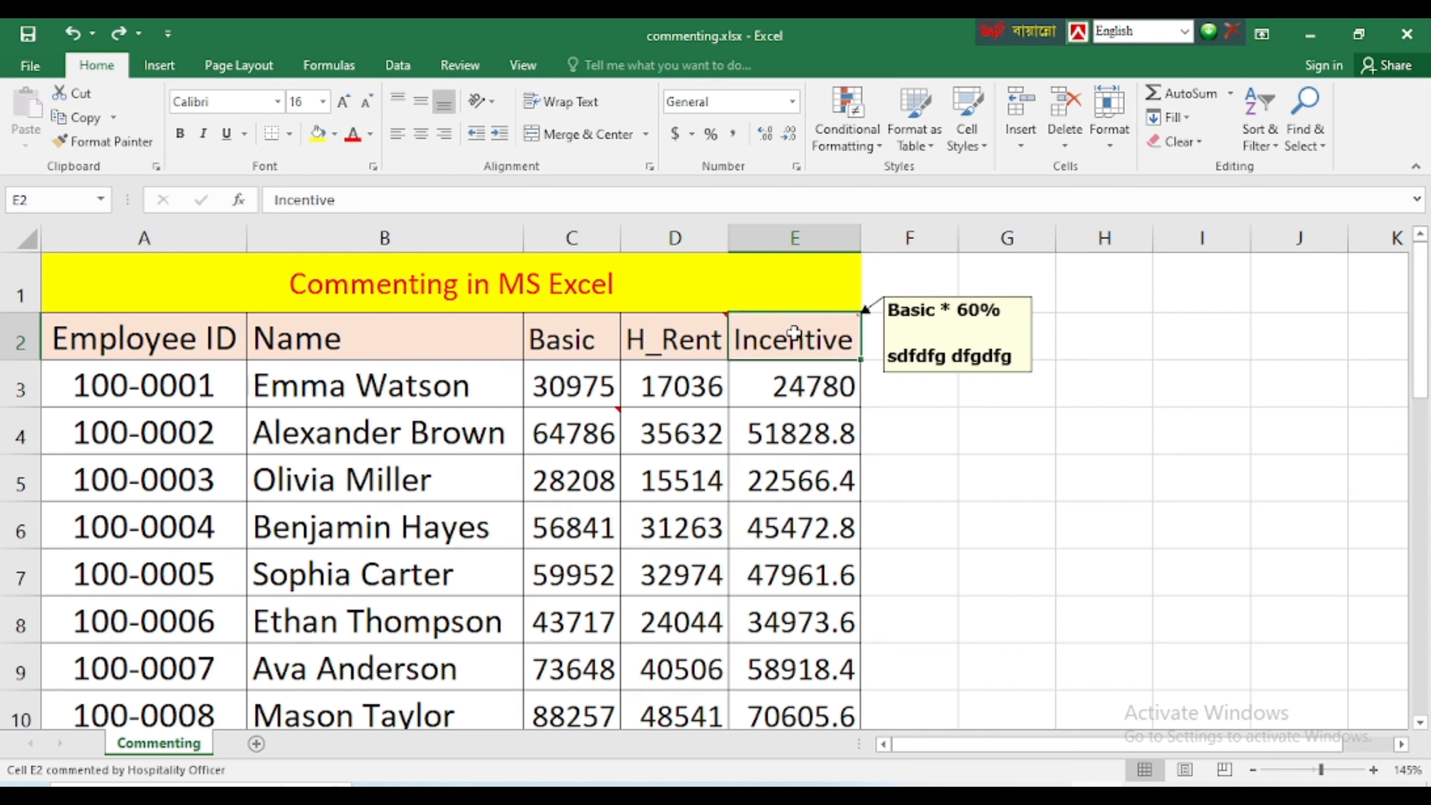
pyautogui.rightClick(796, 335)
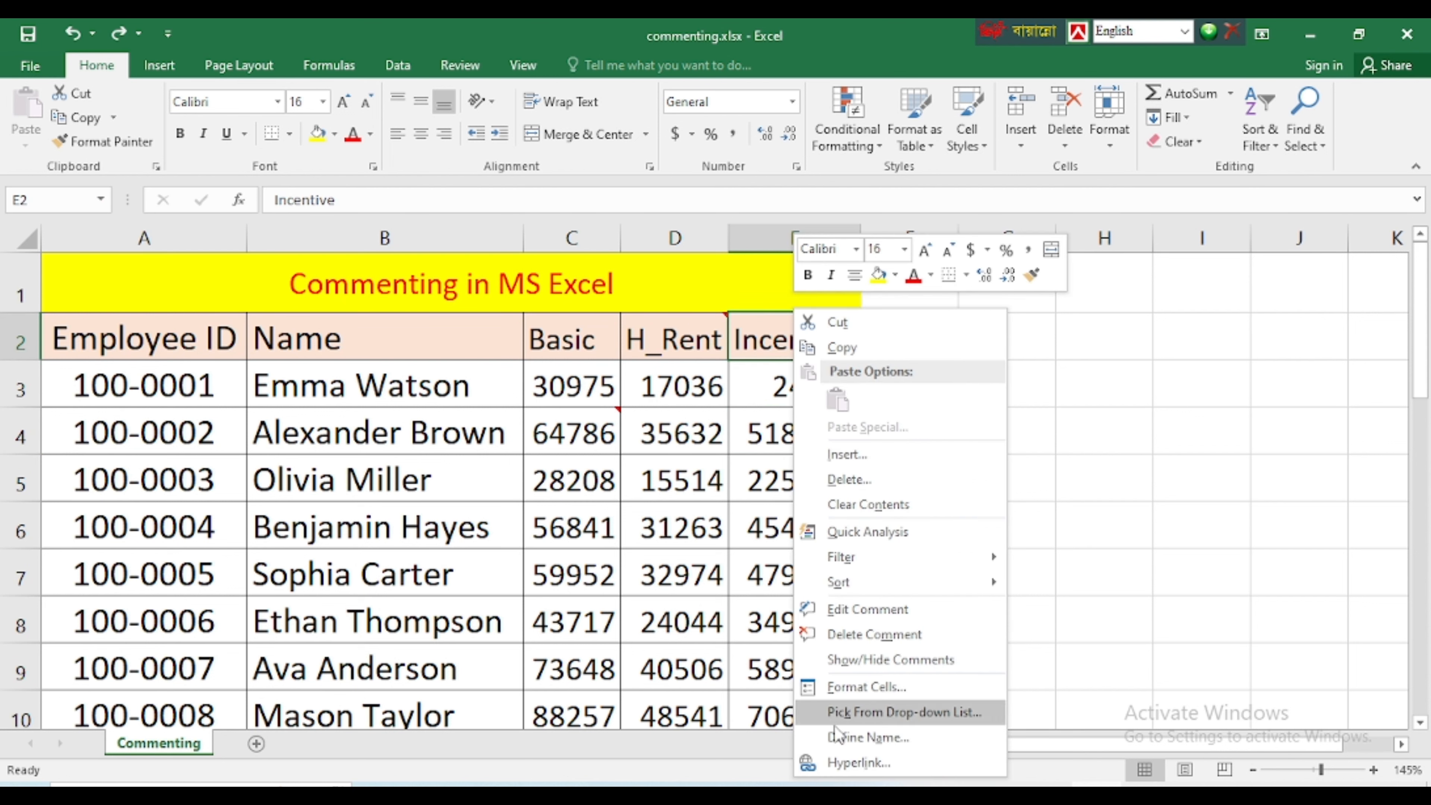
pyautogui.click(901, 661)
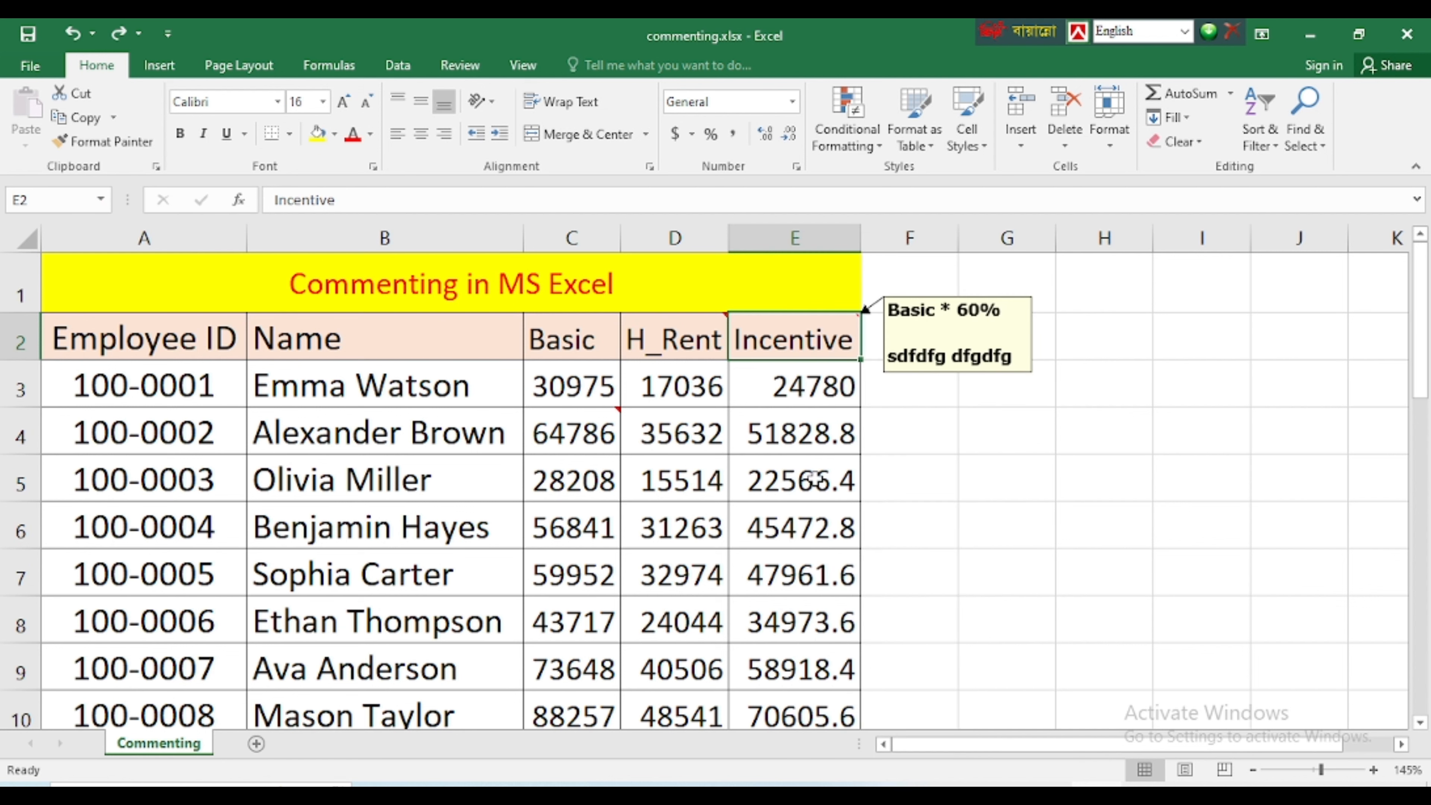
pyautogui.click(788, 463)
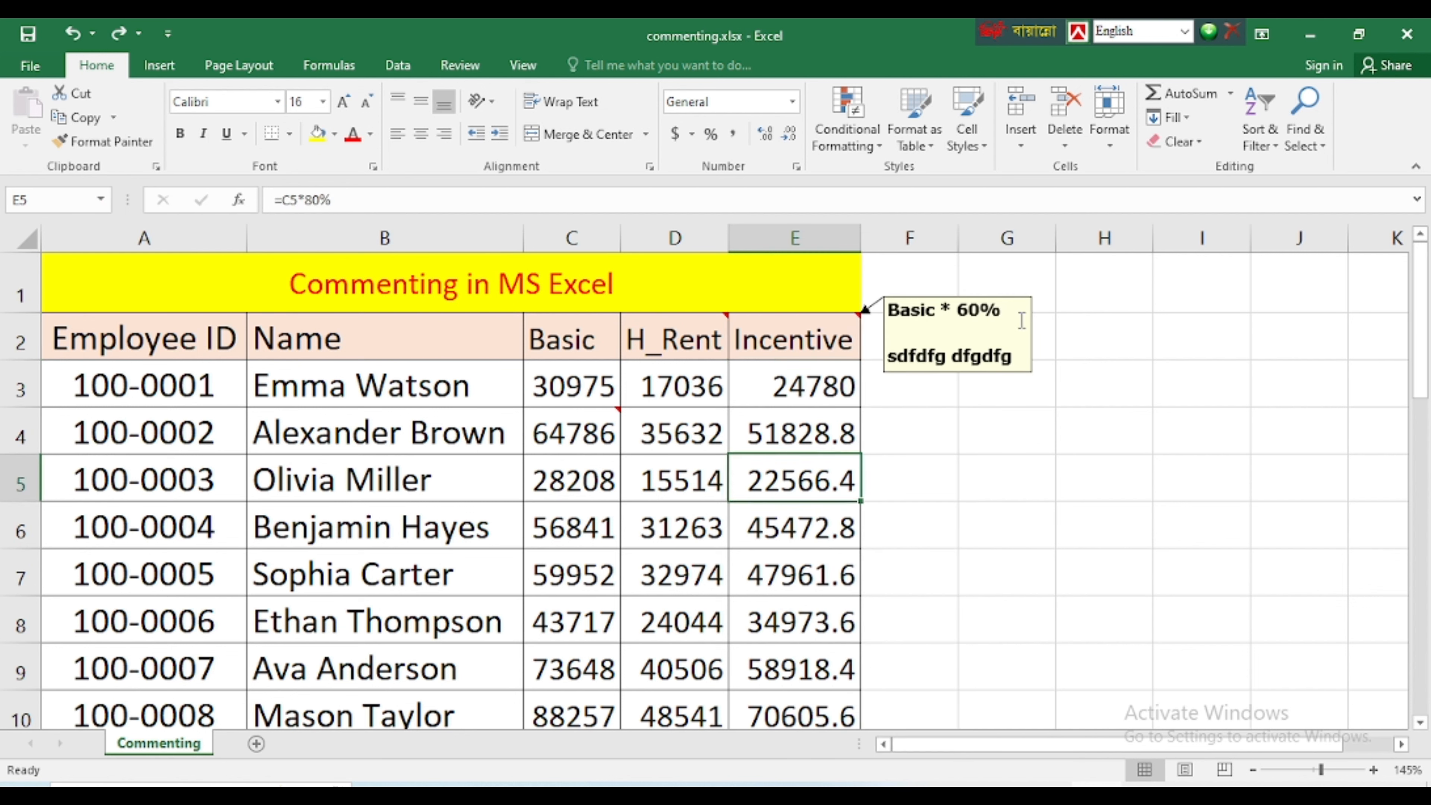
pyautogui.click(1169, 445)
pyautogui.scroll(-2, 984, 504)
pyautogui.scroll(2, 1010, 502)
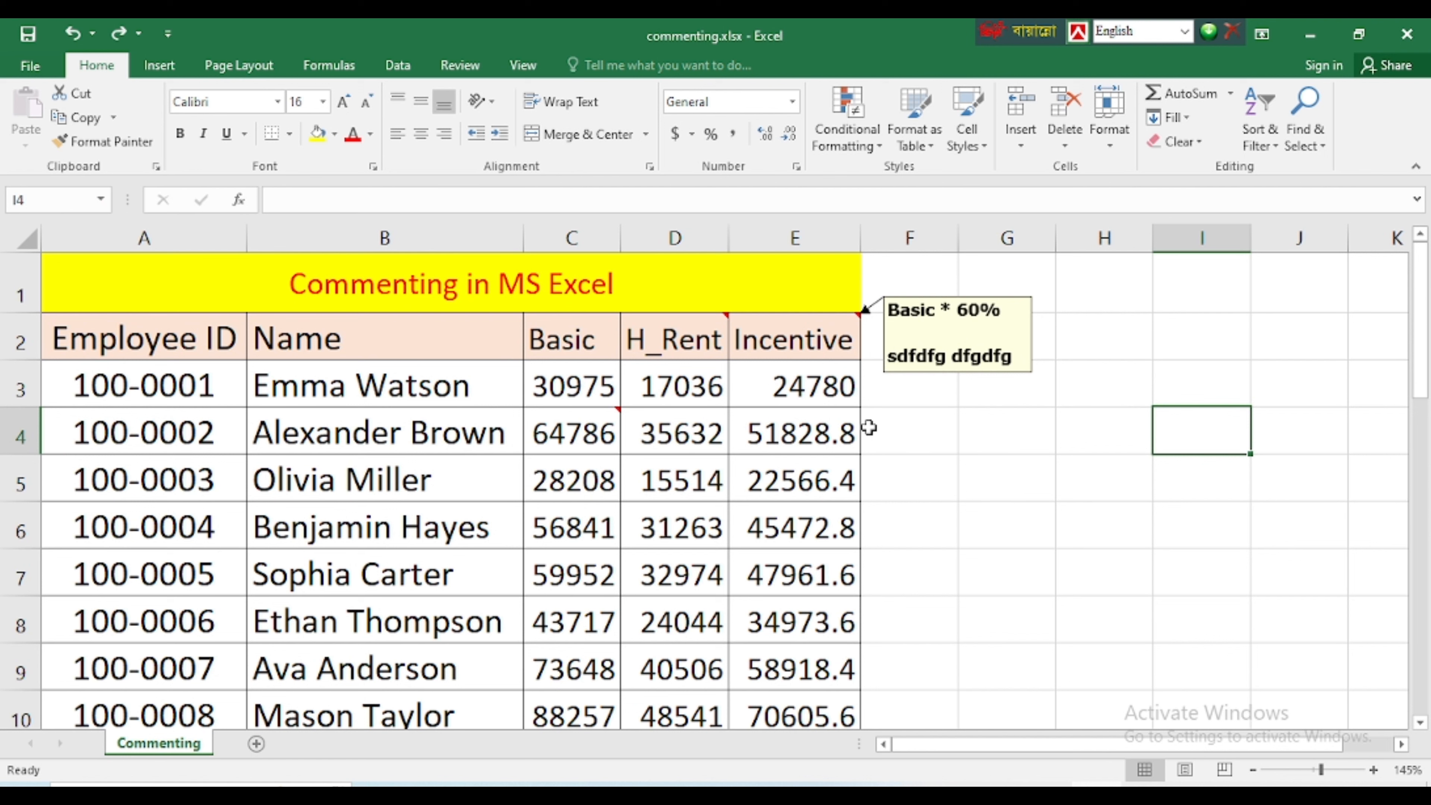
# Set the H_Rent header's comment in D2 to stay displayed on the sheet
pyautogui.click(683, 342)
pyautogui.rightClick(684, 342)
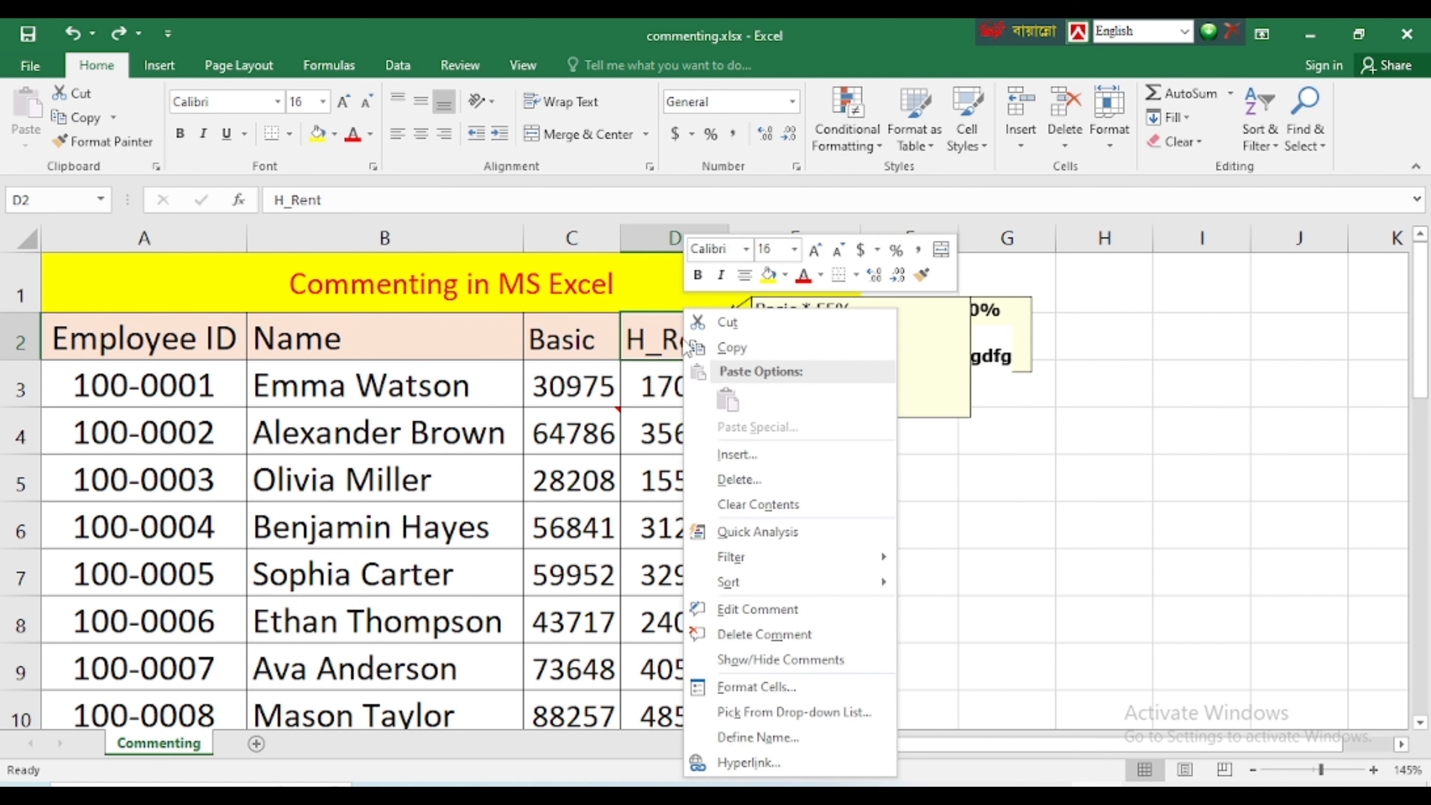
pyautogui.click(749, 661)
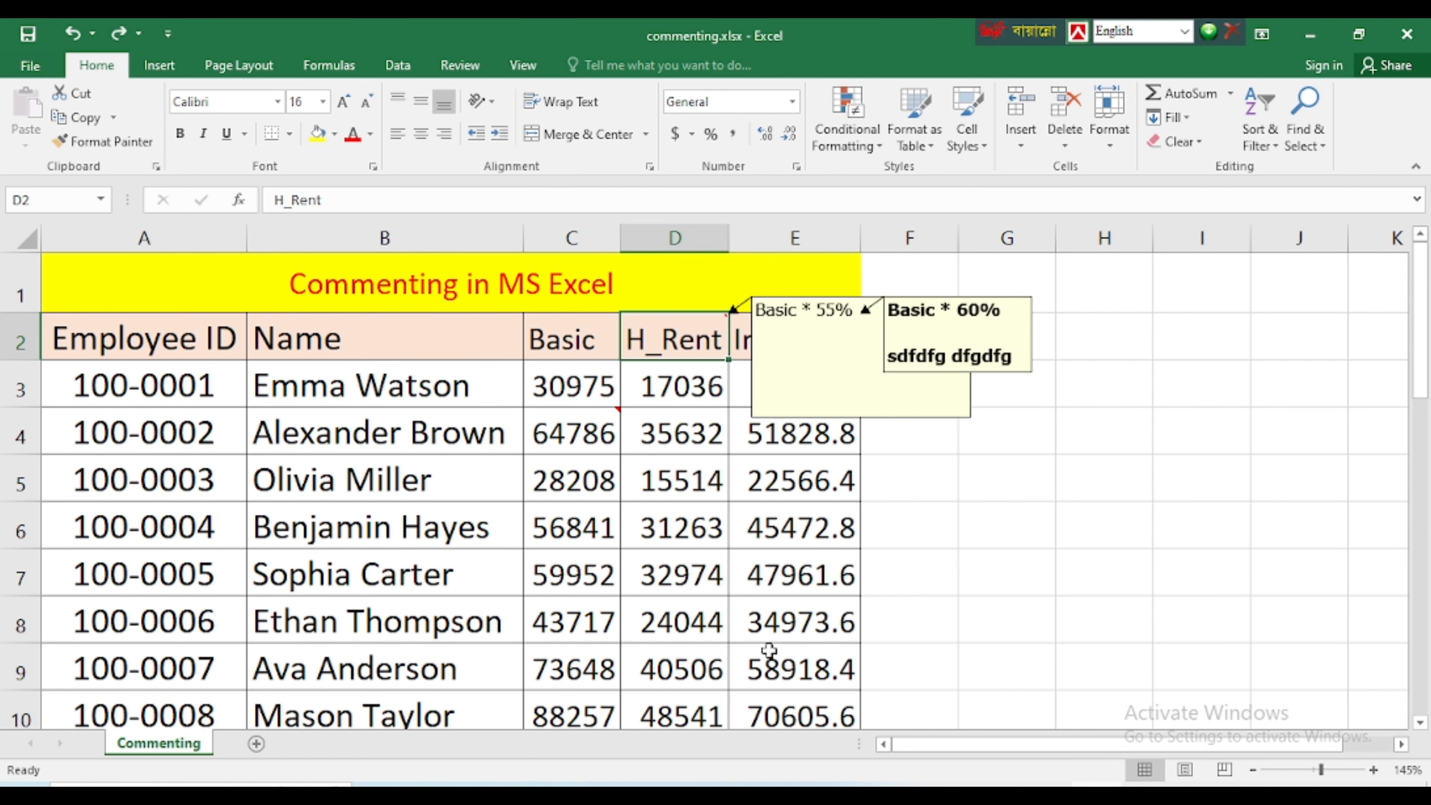
pyautogui.click(786, 533)
# Set the comment on the Basic pay cell C4 to stay displayed on the sheet
pyautogui.click(589, 433)
pyautogui.rightClick(589, 434)
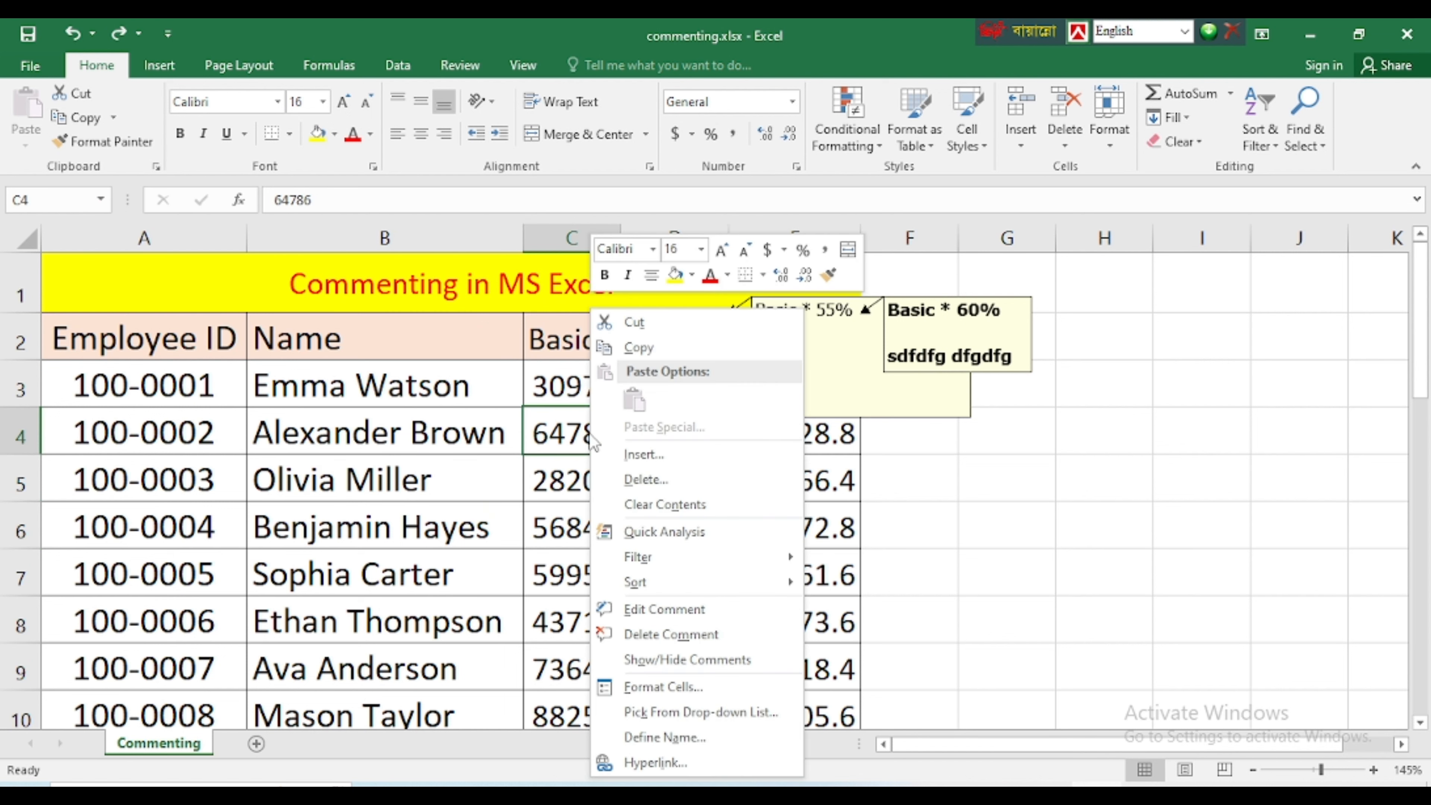
pyautogui.click(668, 661)
pyautogui.click(683, 559)
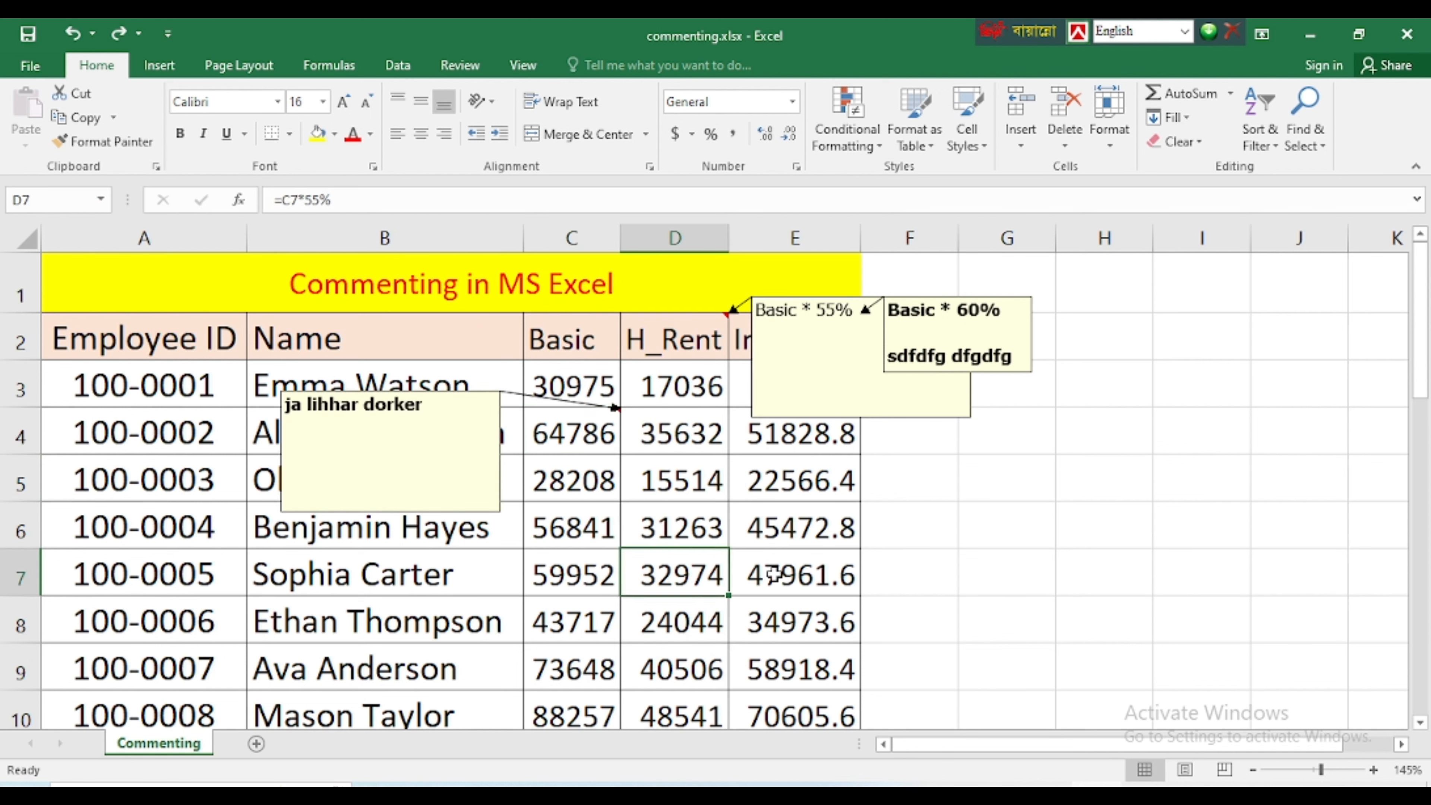
pyautogui.moveTo(586, 328); pyautogui.dragTo(856, 506)
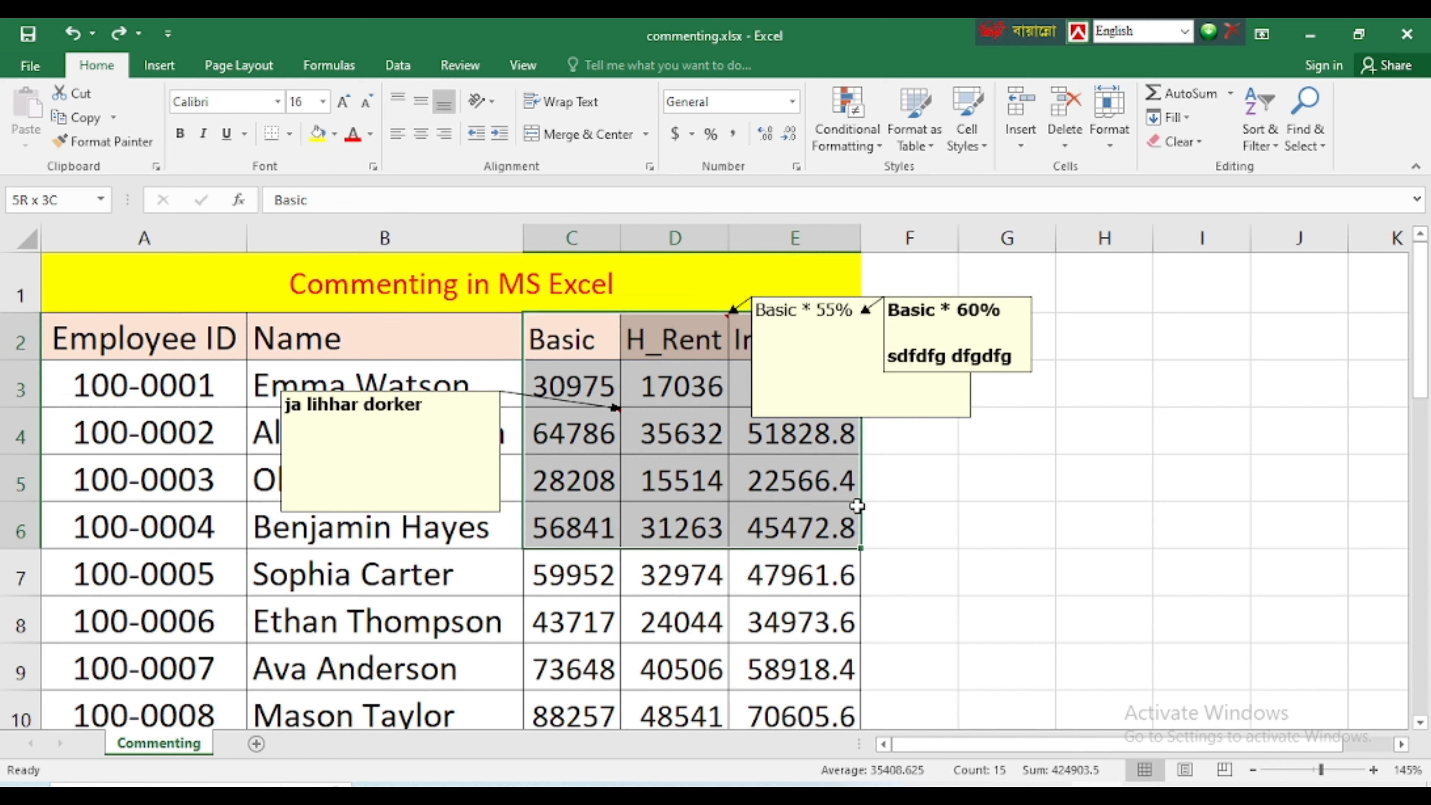
pyautogui.rightClick(676, 386)
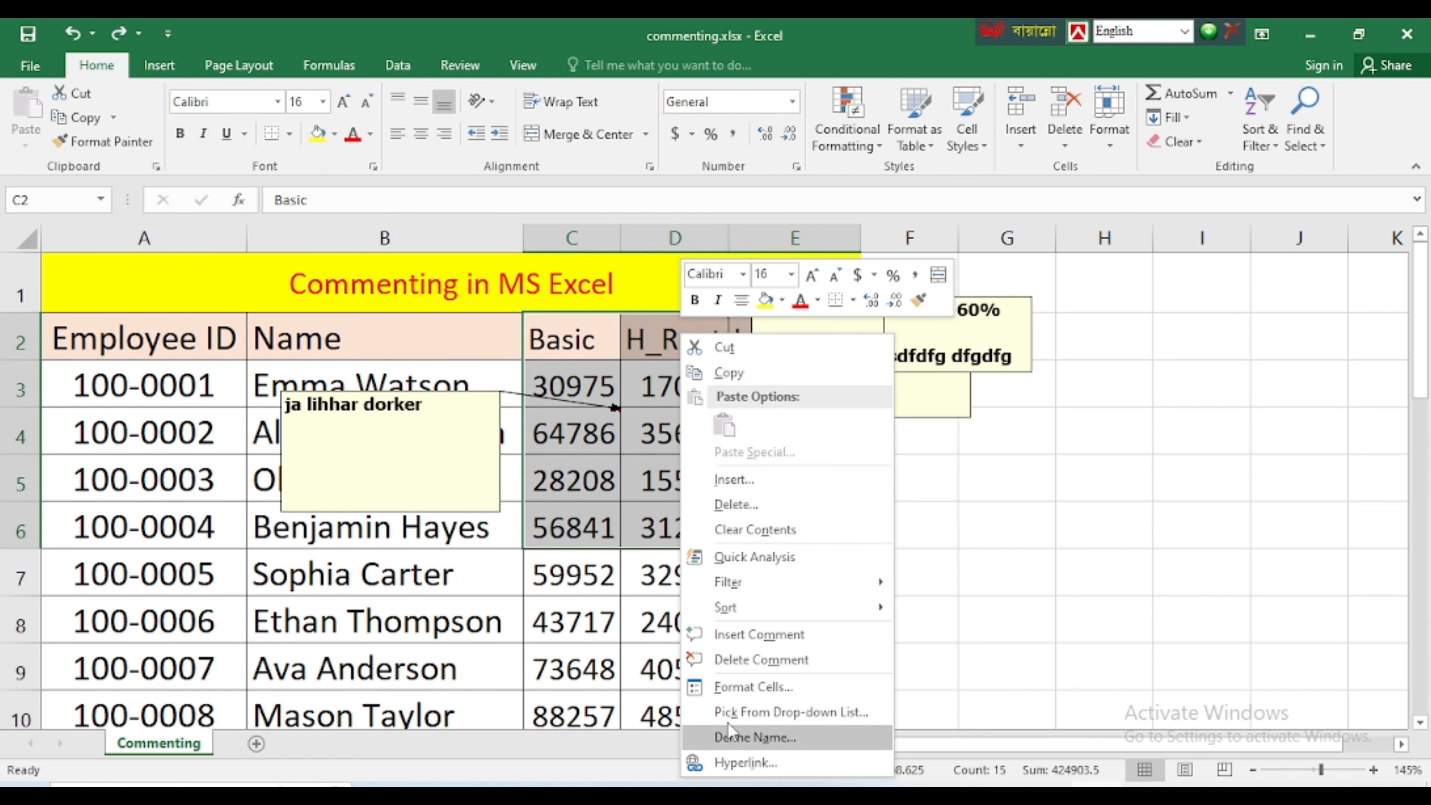
pyautogui.click(646, 574)
# Hide the displayed comment on the Basic pay cell C4
pyautogui.click(560, 424)
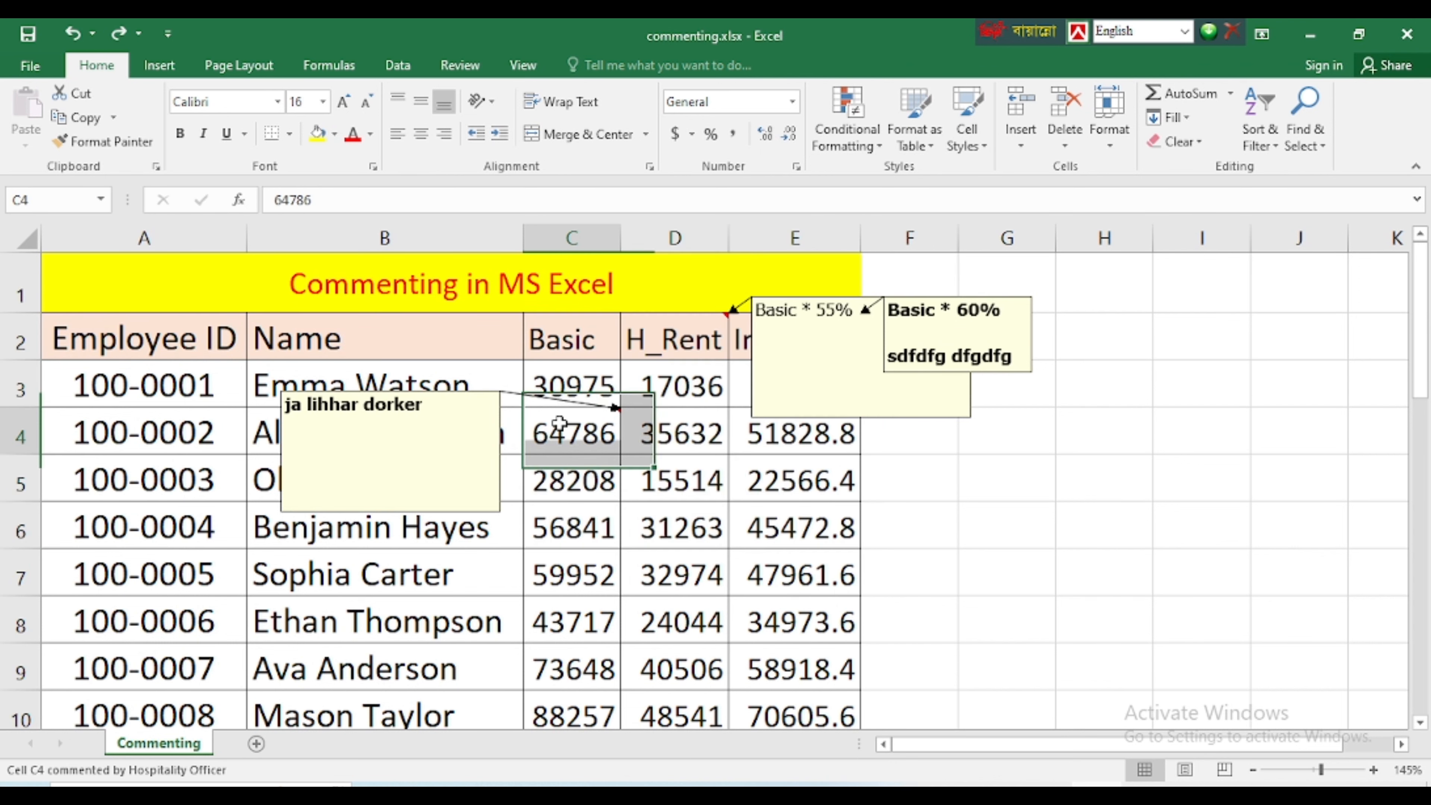
pyautogui.rightClick(559, 424)
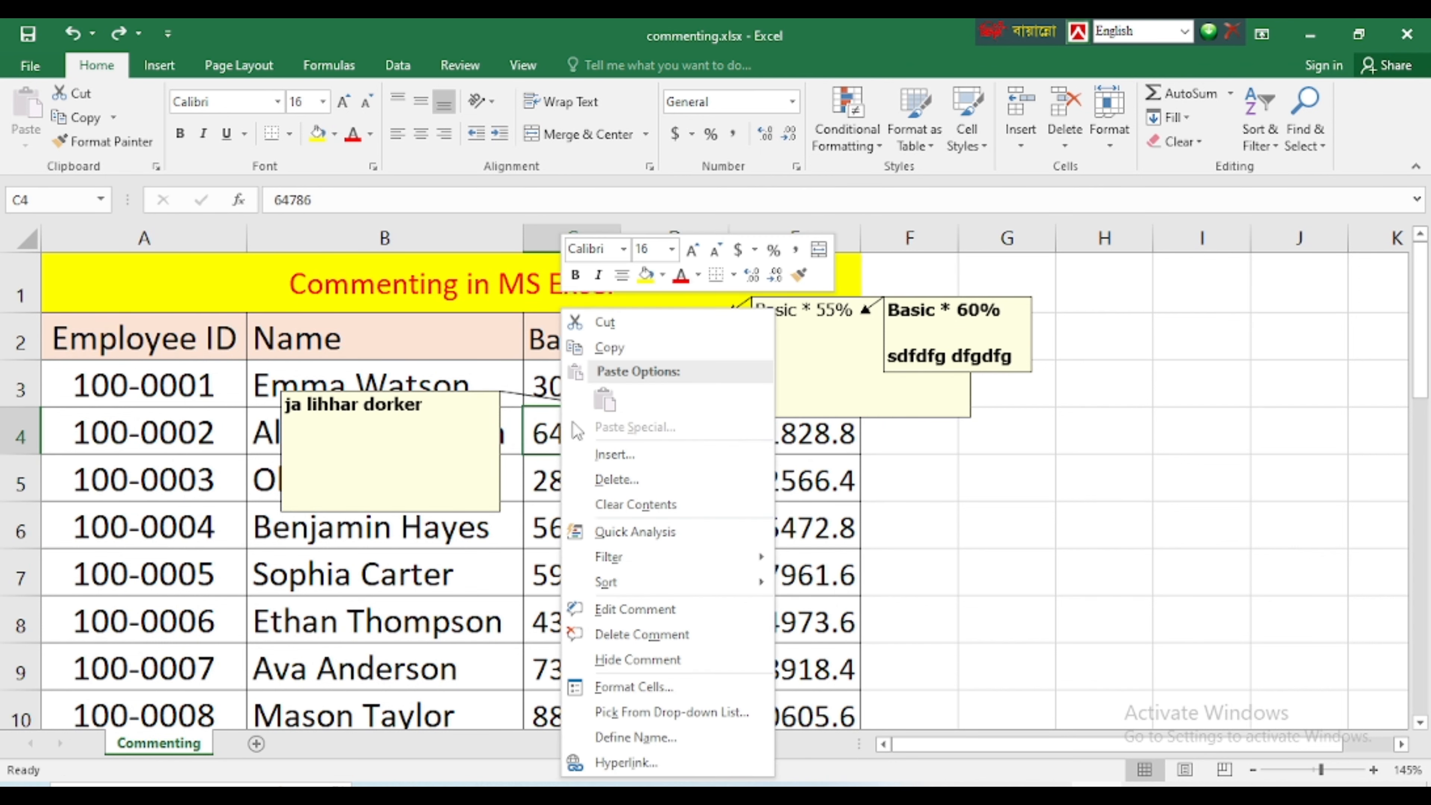
pyautogui.click(618, 661)
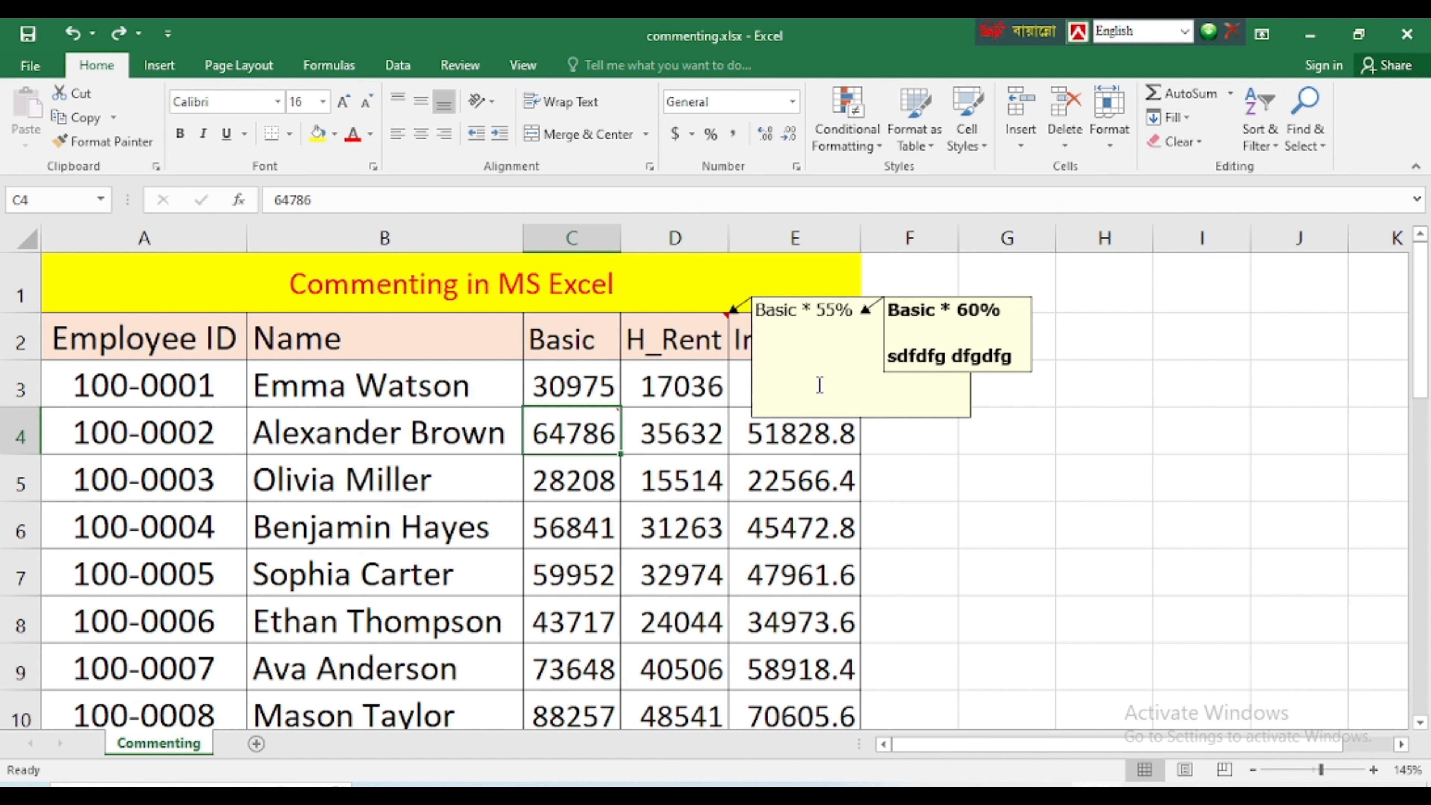
# Hide the displayed comment on the H_Rent header in D2
pyautogui.click(704, 333)
pyautogui.rightClick(704, 332)
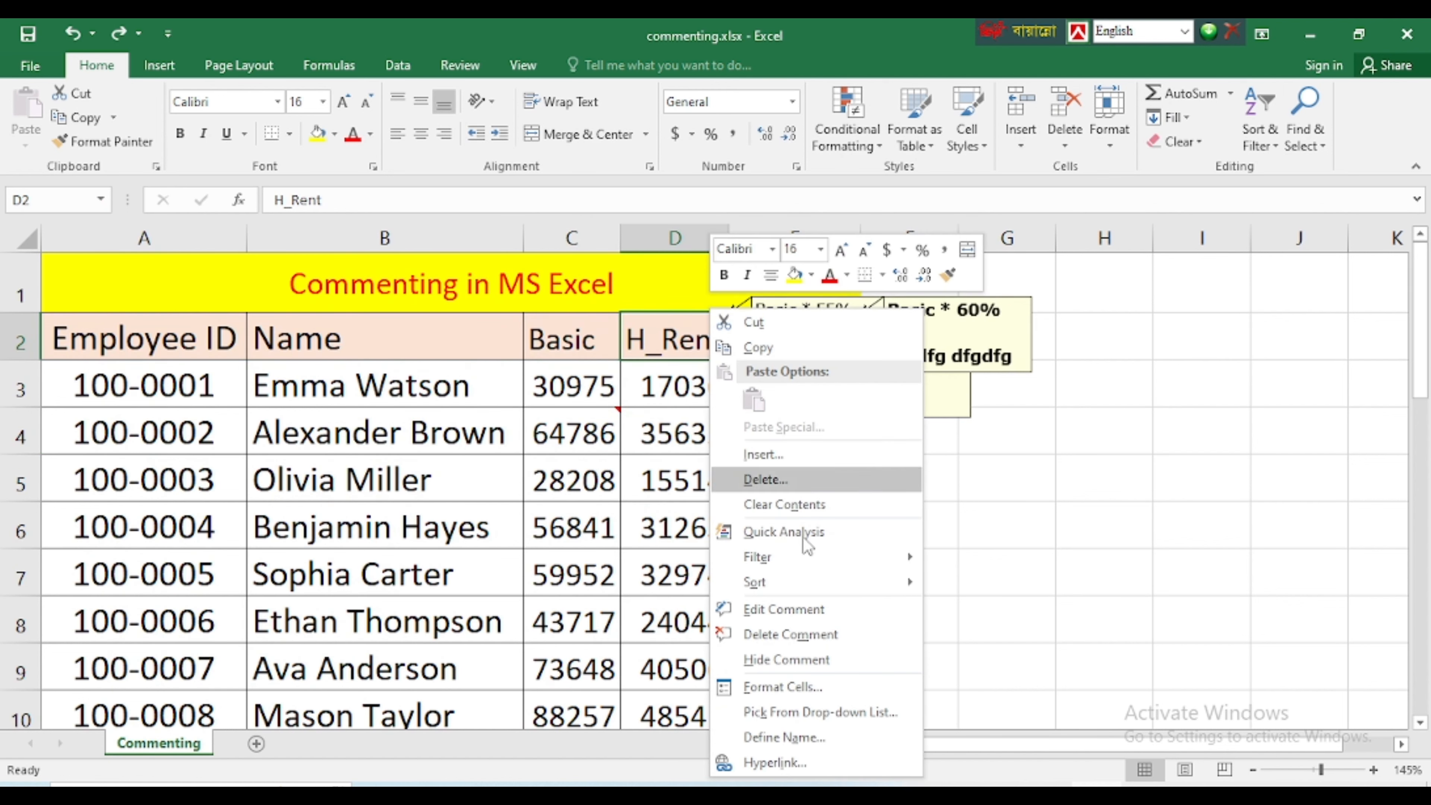
pyautogui.click(776, 661)
pyautogui.click(797, 561)
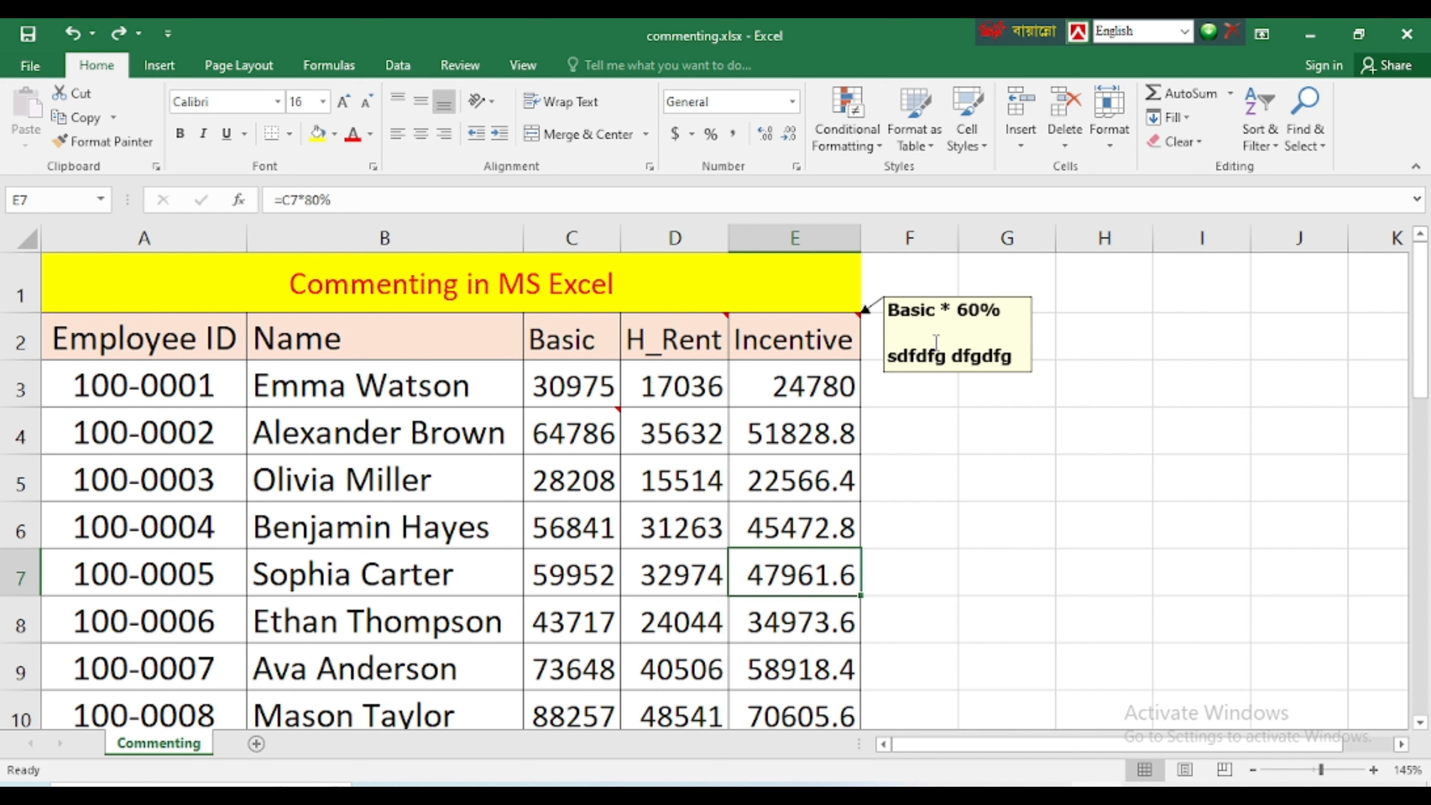
pyautogui.click(881, 486)
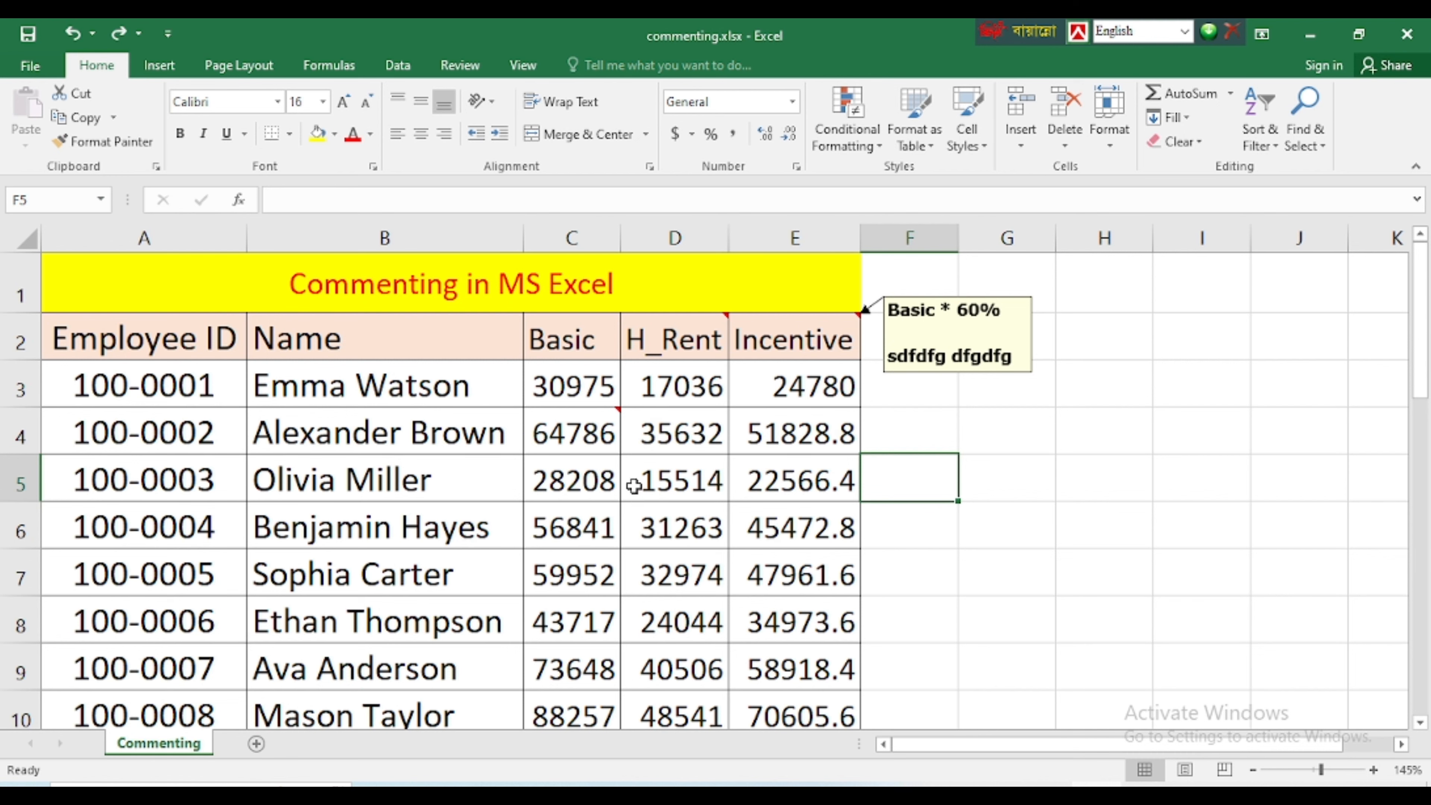
pyautogui.scroll(-5, 561, 550)
pyautogui.scroll(5, 561, 549)
pyautogui.moveTo(96, 281); pyautogui.dragTo(758, 654)
pyautogui.scroll(2, 756, 604)
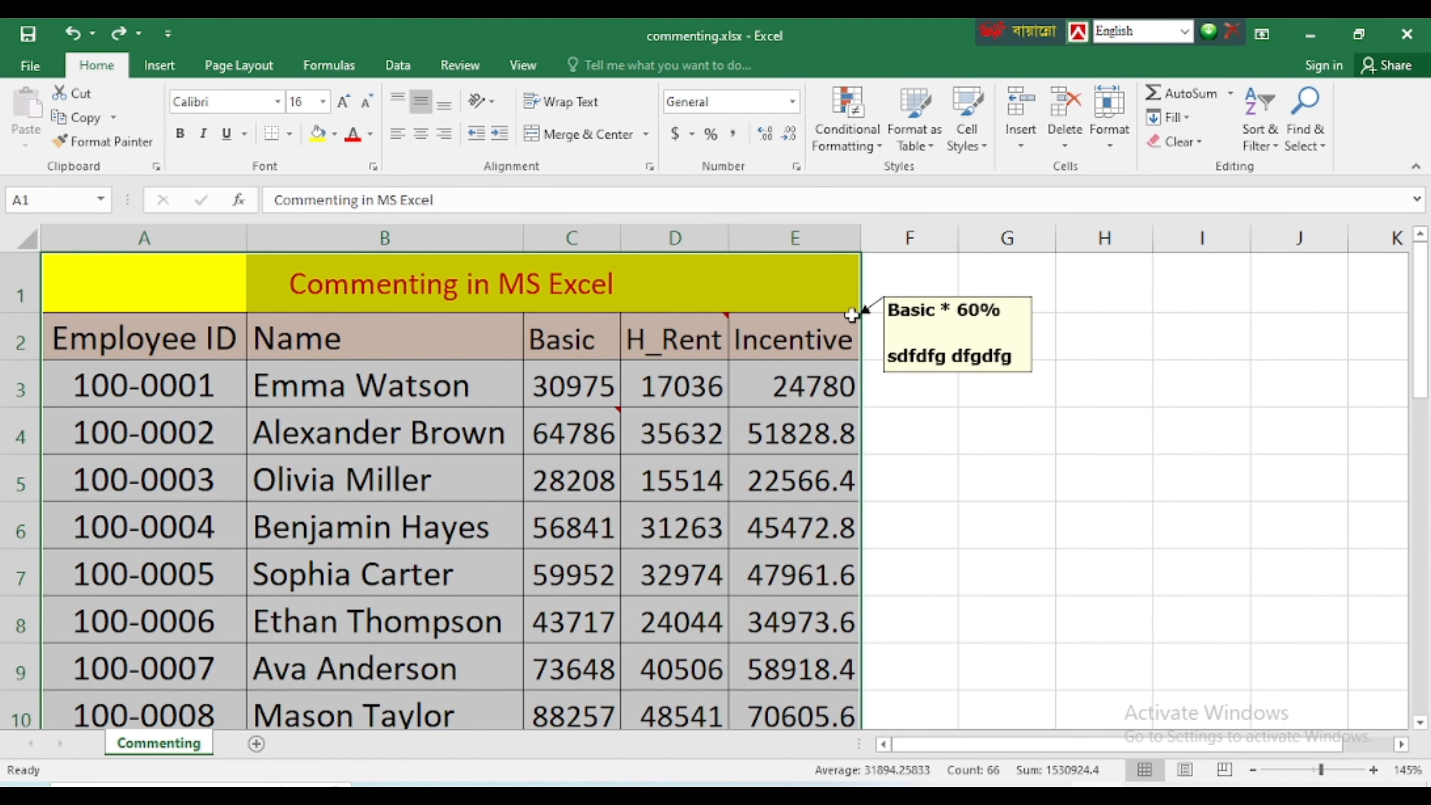
pyautogui.click(976, 395)
# Look through the text inside the Incentive header's displayed comment box, and return to the Incentive column's cells
pyautogui.click(941, 350)
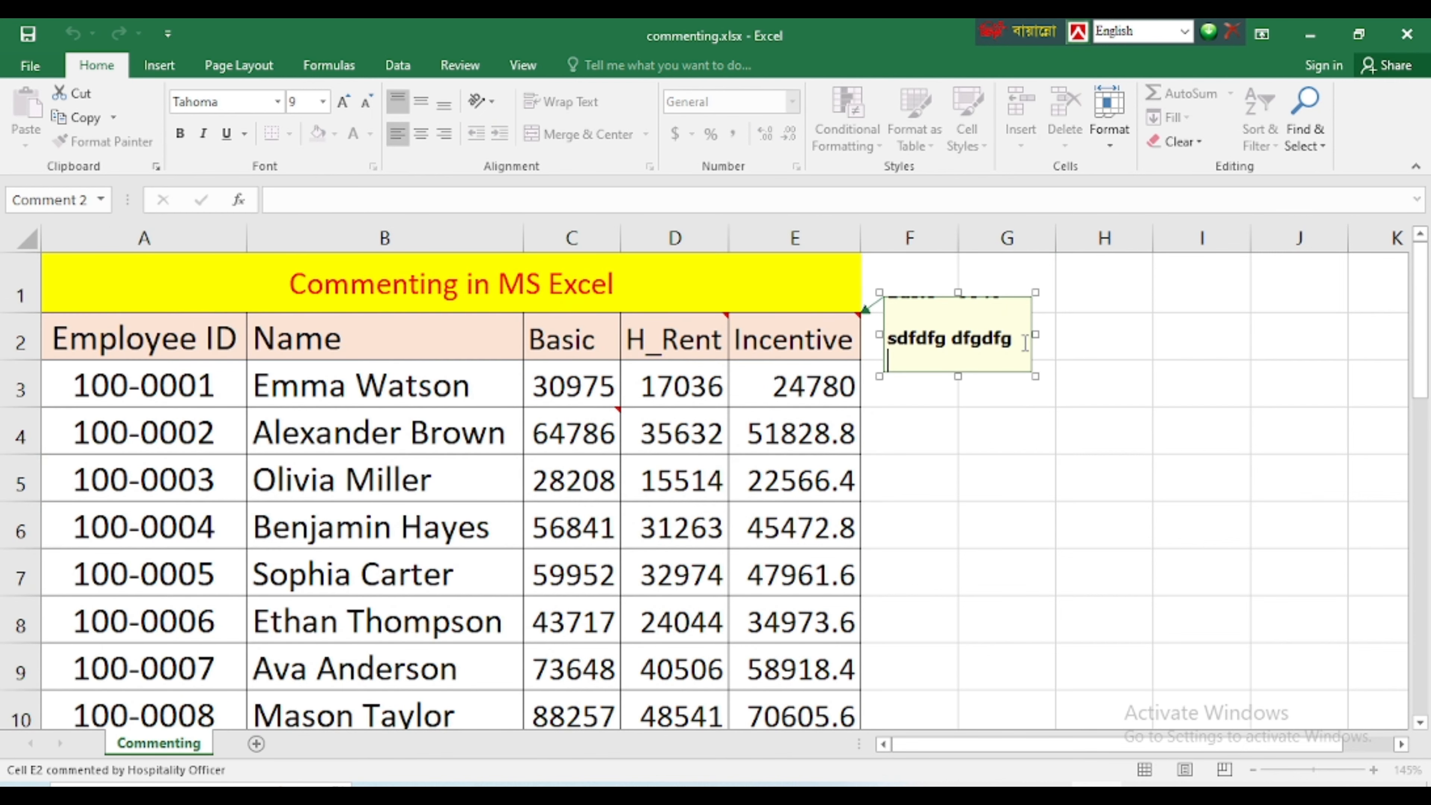
pyautogui.click(825, 384)
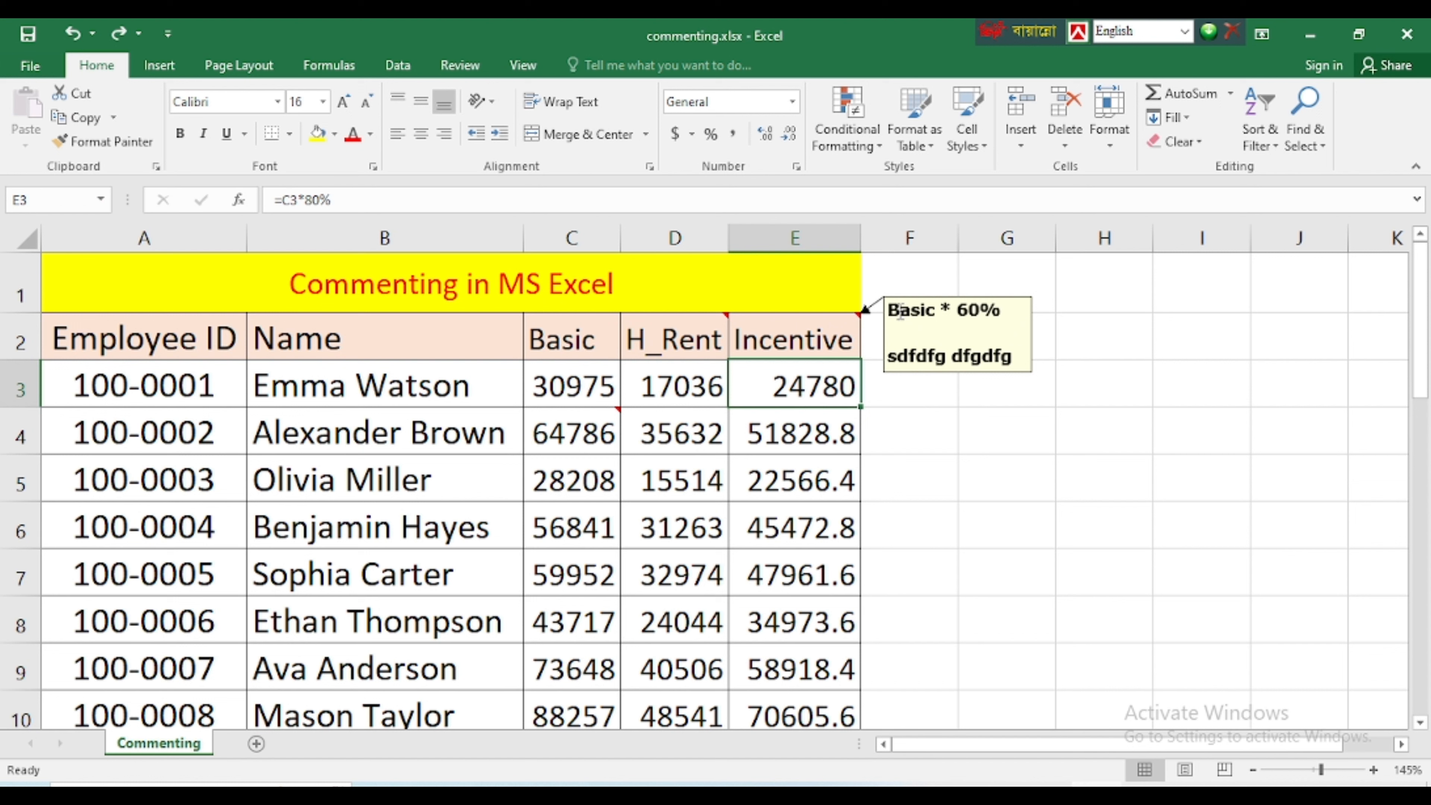
pyautogui.click(996, 315)
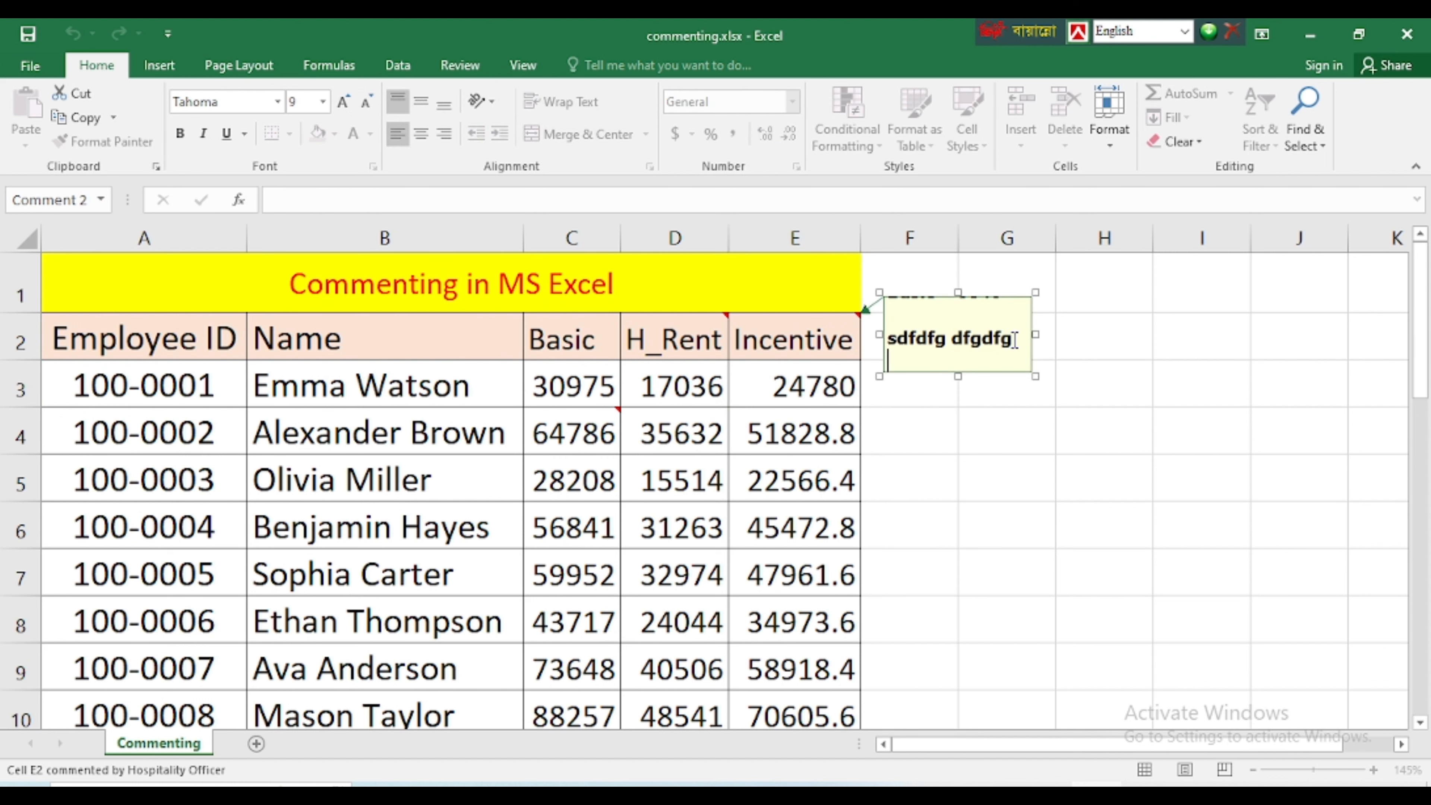
pyautogui.click(803, 428)
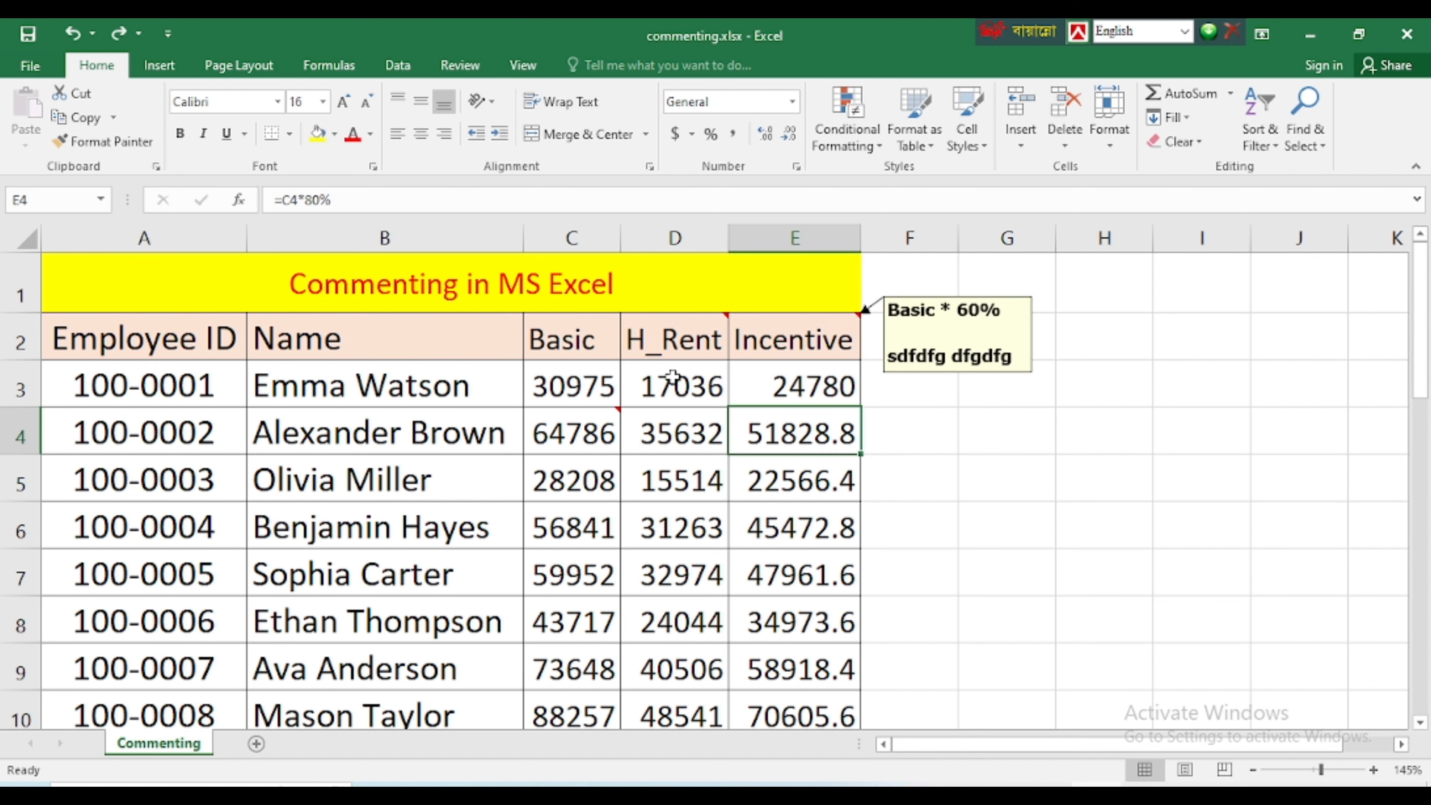
# Open the page setup through the custom margins and show its sheet printing options
pyautogui.click(238, 64)
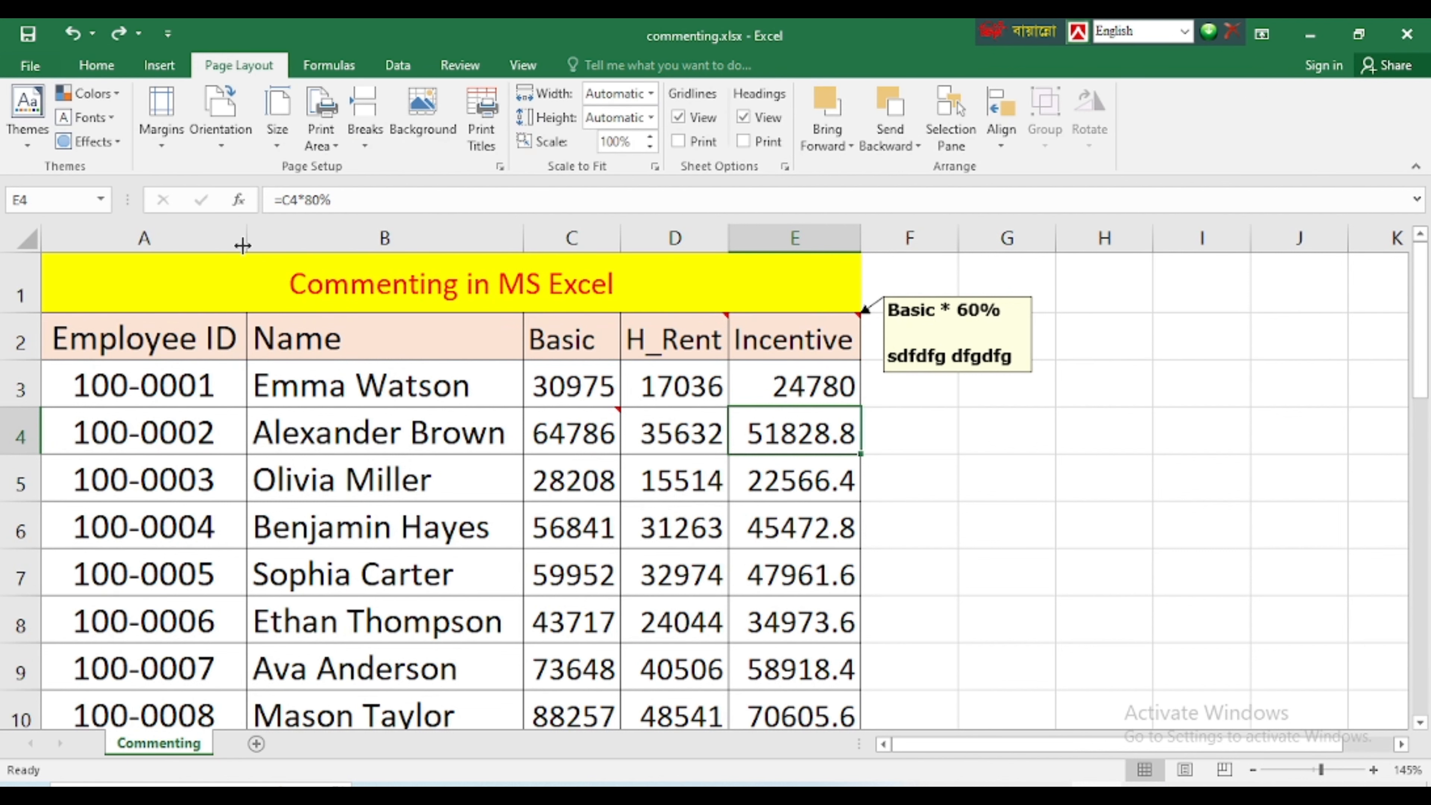
pyautogui.click(163, 146)
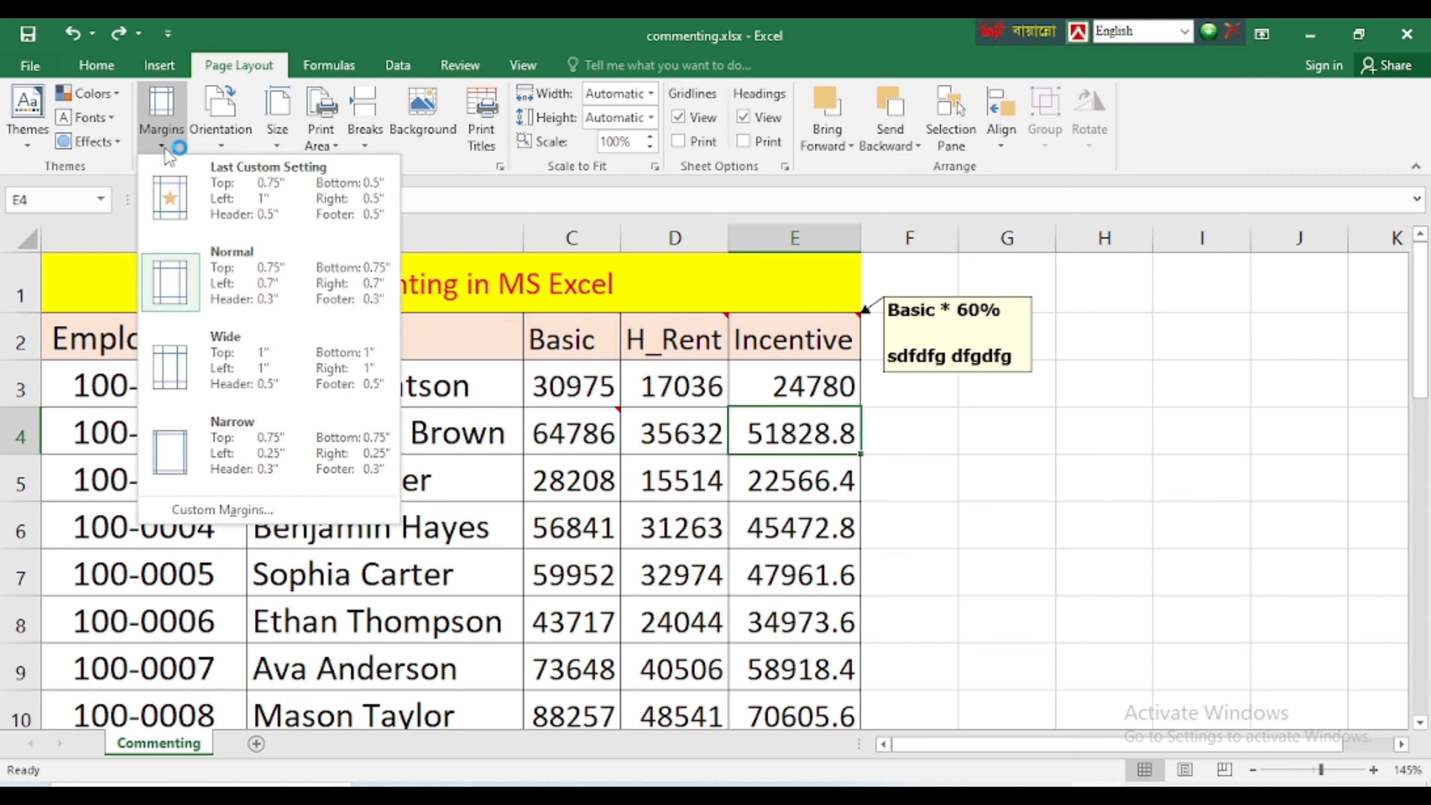
pyautogui.click(210, 508)
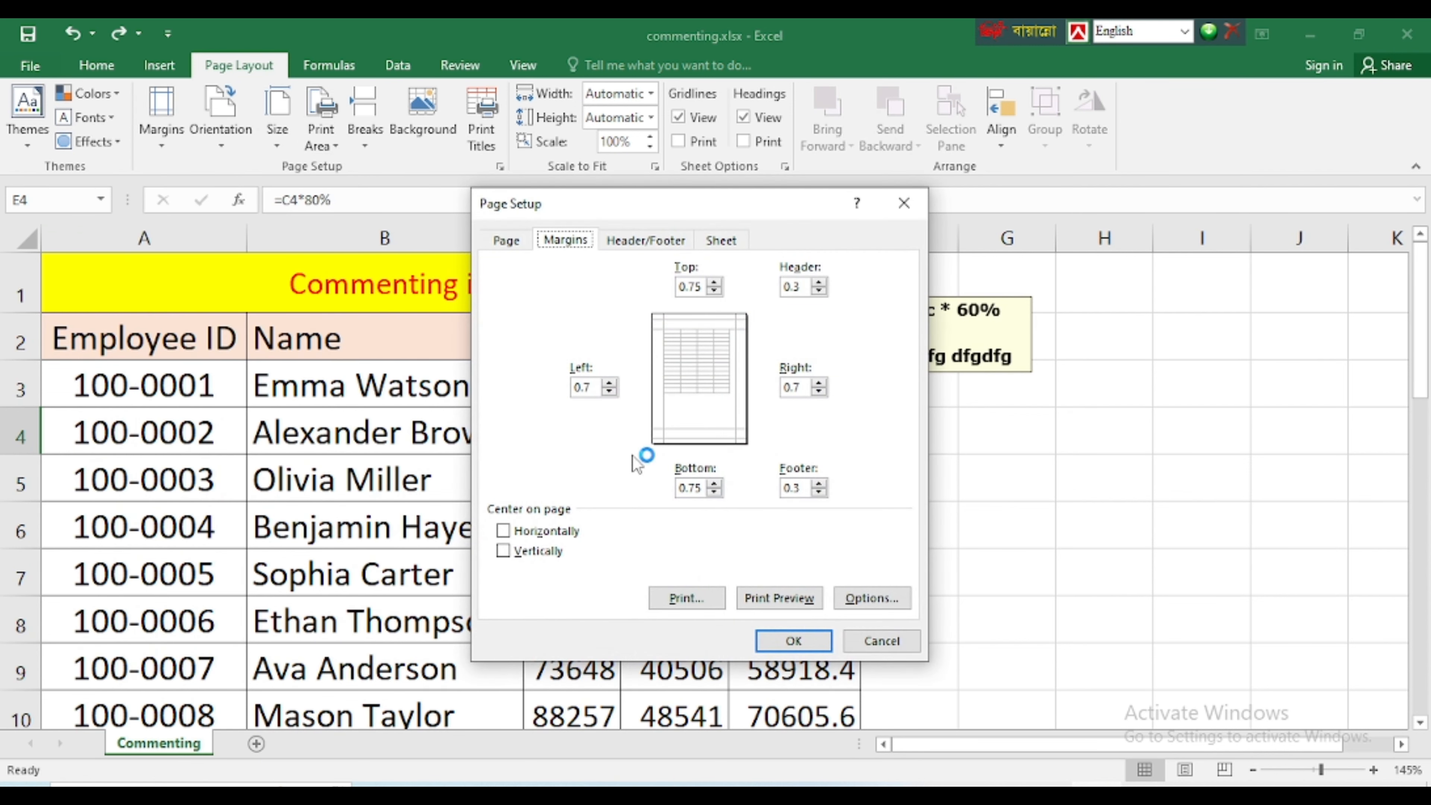
pyautogui.click(730, 242)
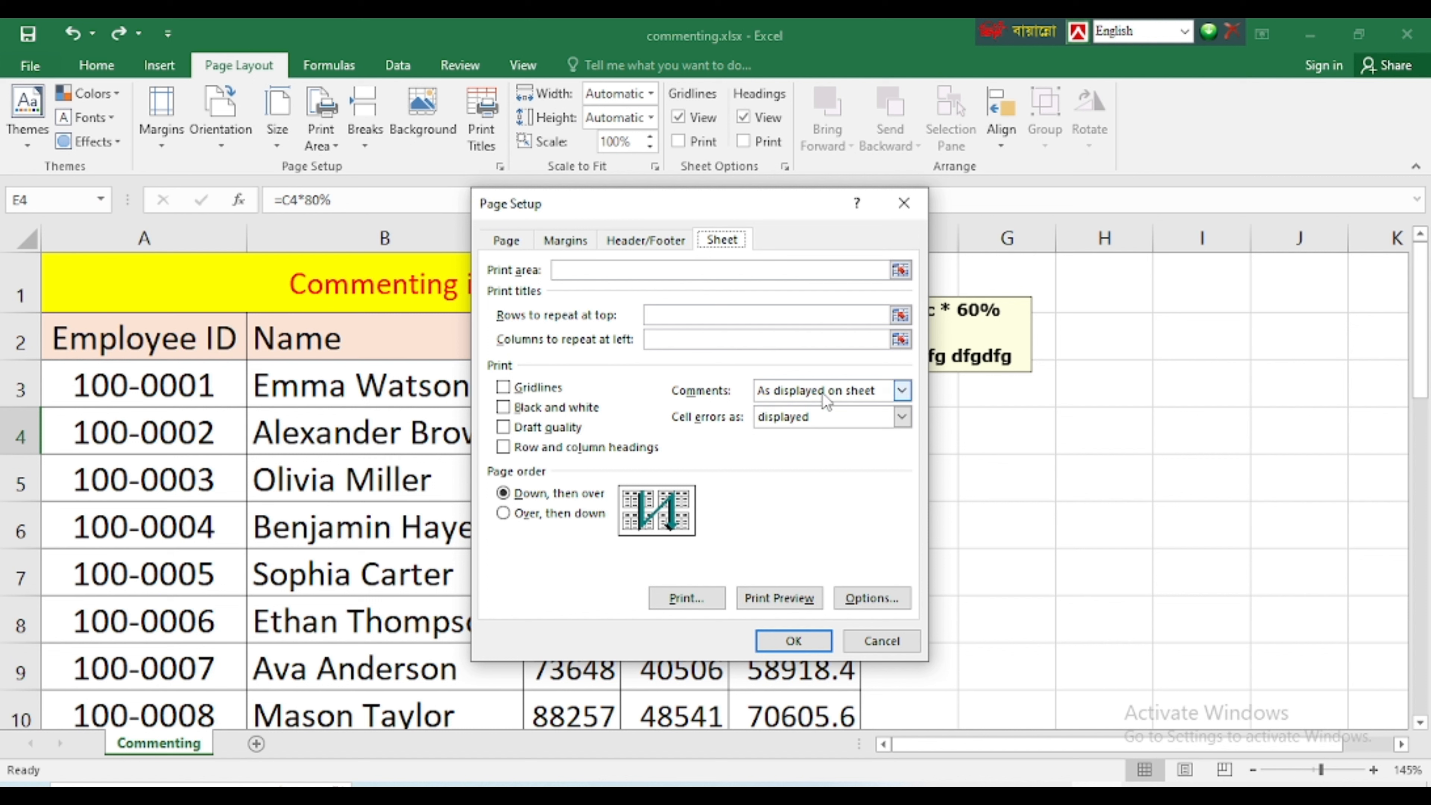
# Try the comment printing settings (None) and At end of sheet in the page setup
pyautogui.click(883, 397)
pyautogui.click(811, 411)
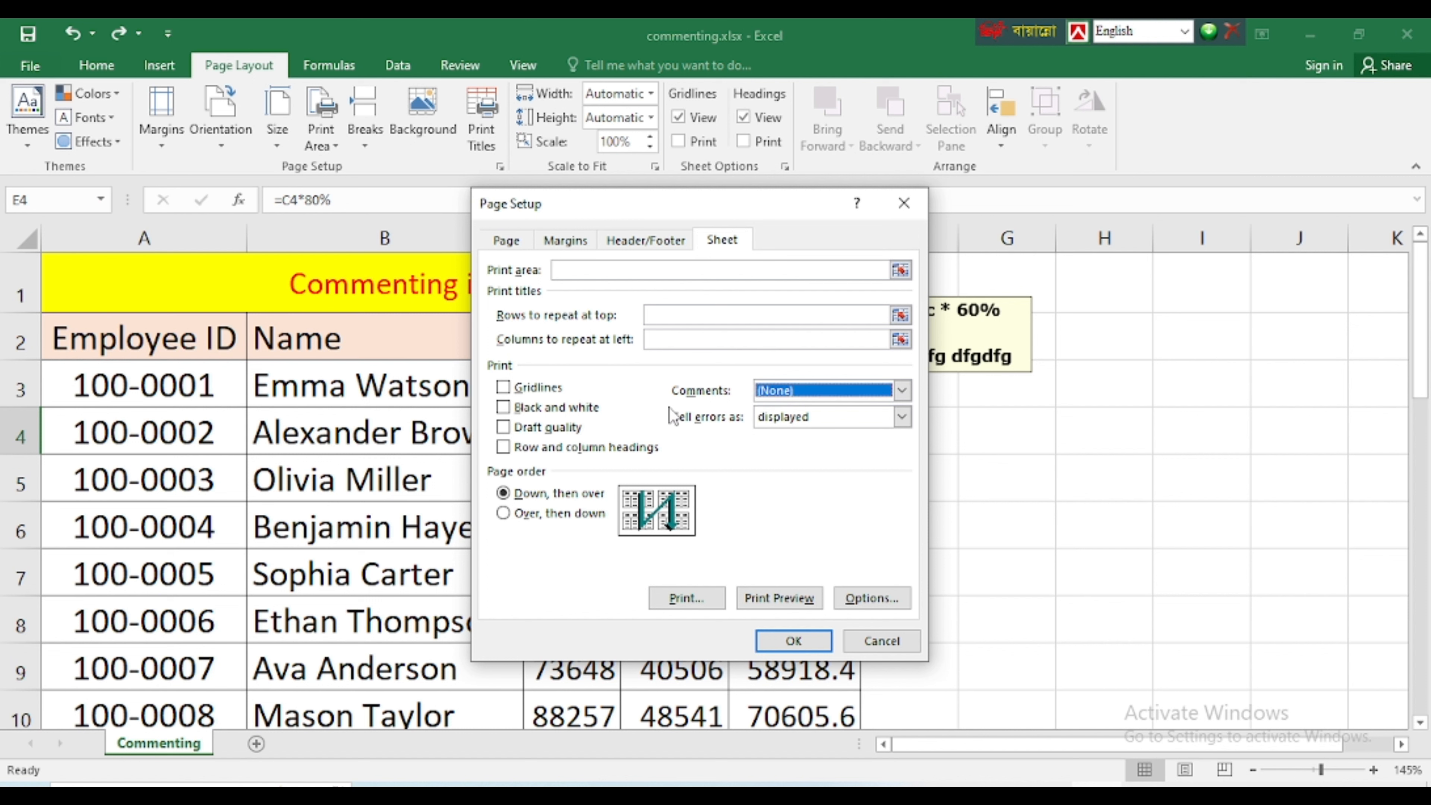
pyautogui.click(902, 390)
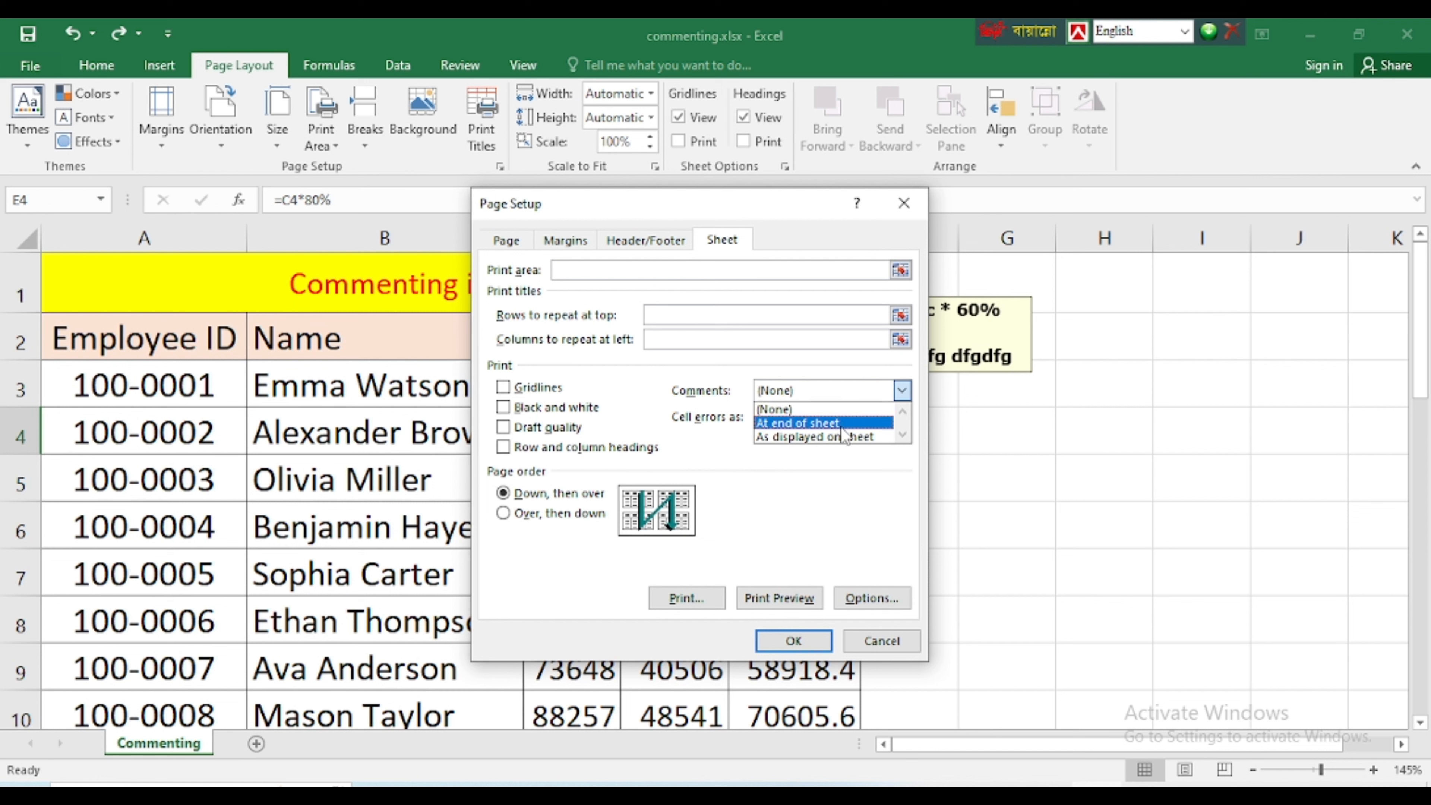
pyautogui.click(826, 424)
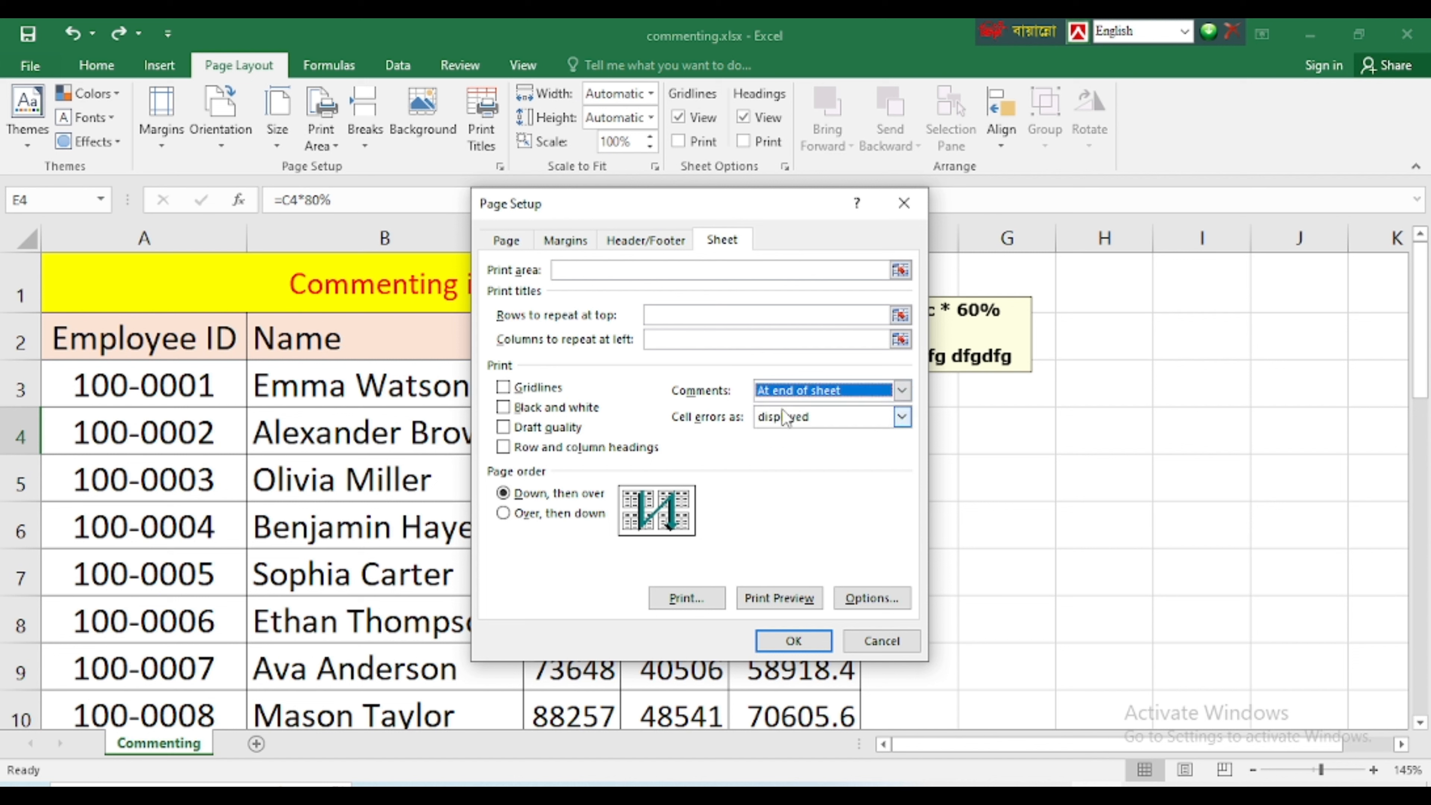
# Set comments to print As displayed on sheet and apply the page setup
pyautogui.click(902, 390)
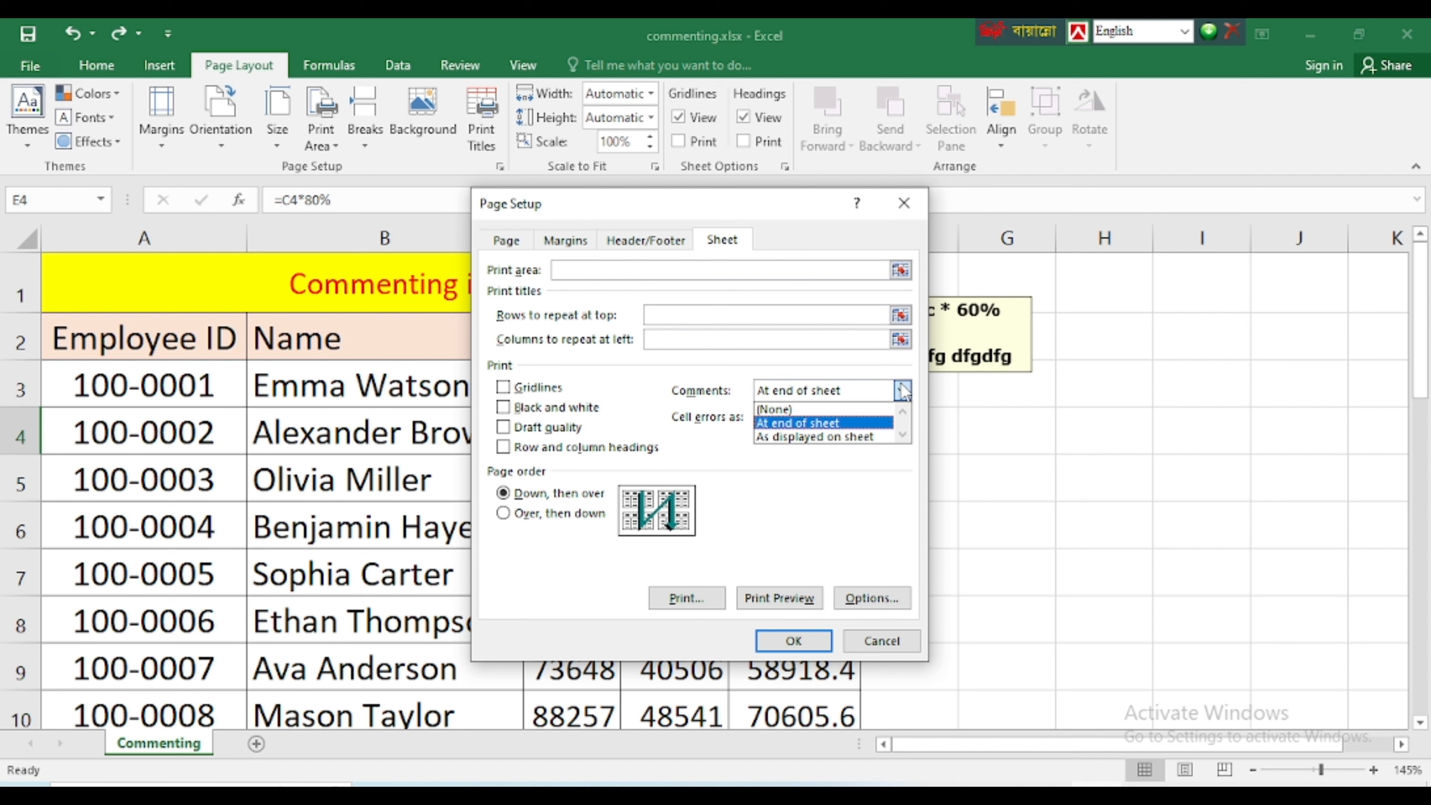
pyautogui.click(795, 437)
pyautogui.click(792, 642)
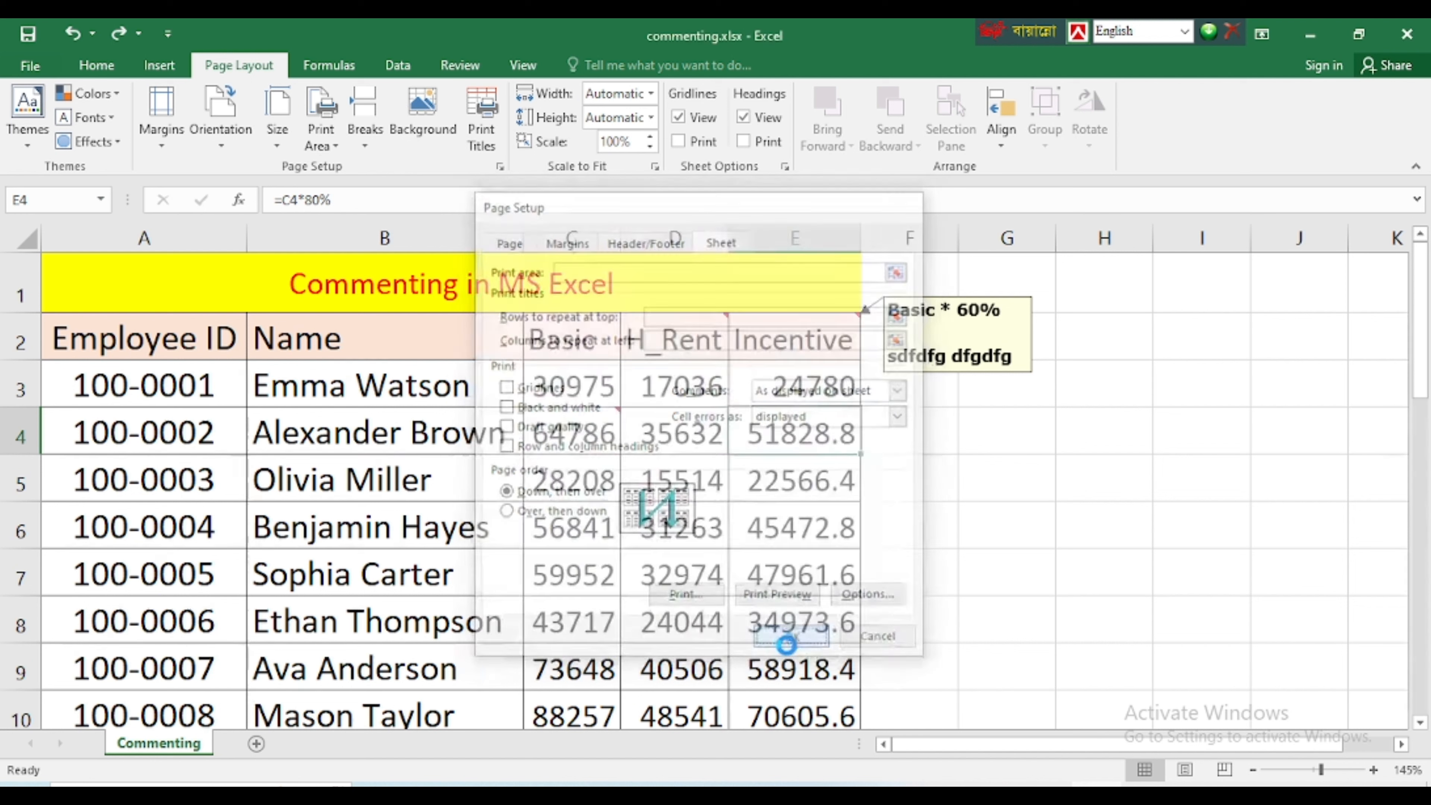
pyautogui.click(656, 473)
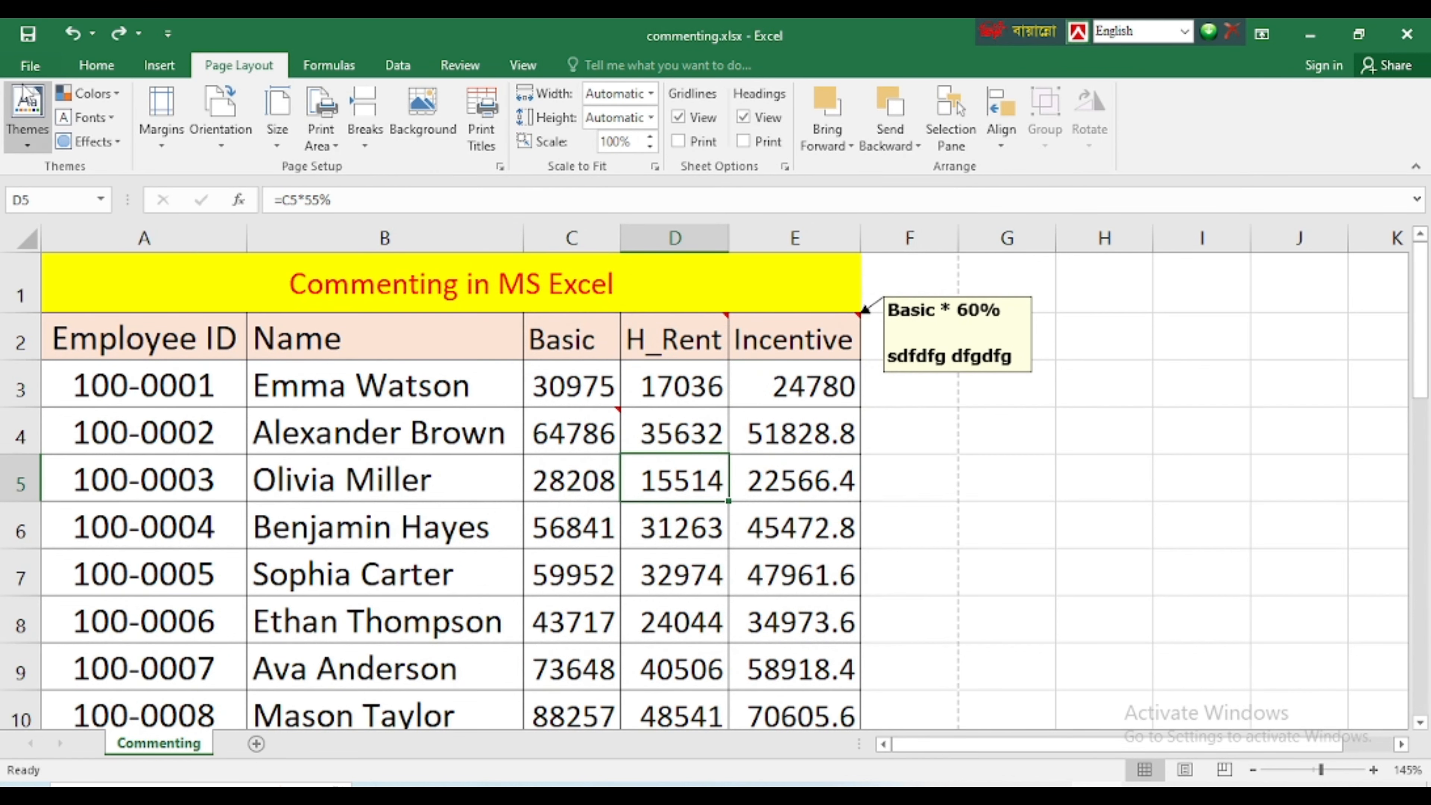
# Preview the printout of the pay sheet to check its comments, and return to the worksheet
pyautogui.click(29, 65)
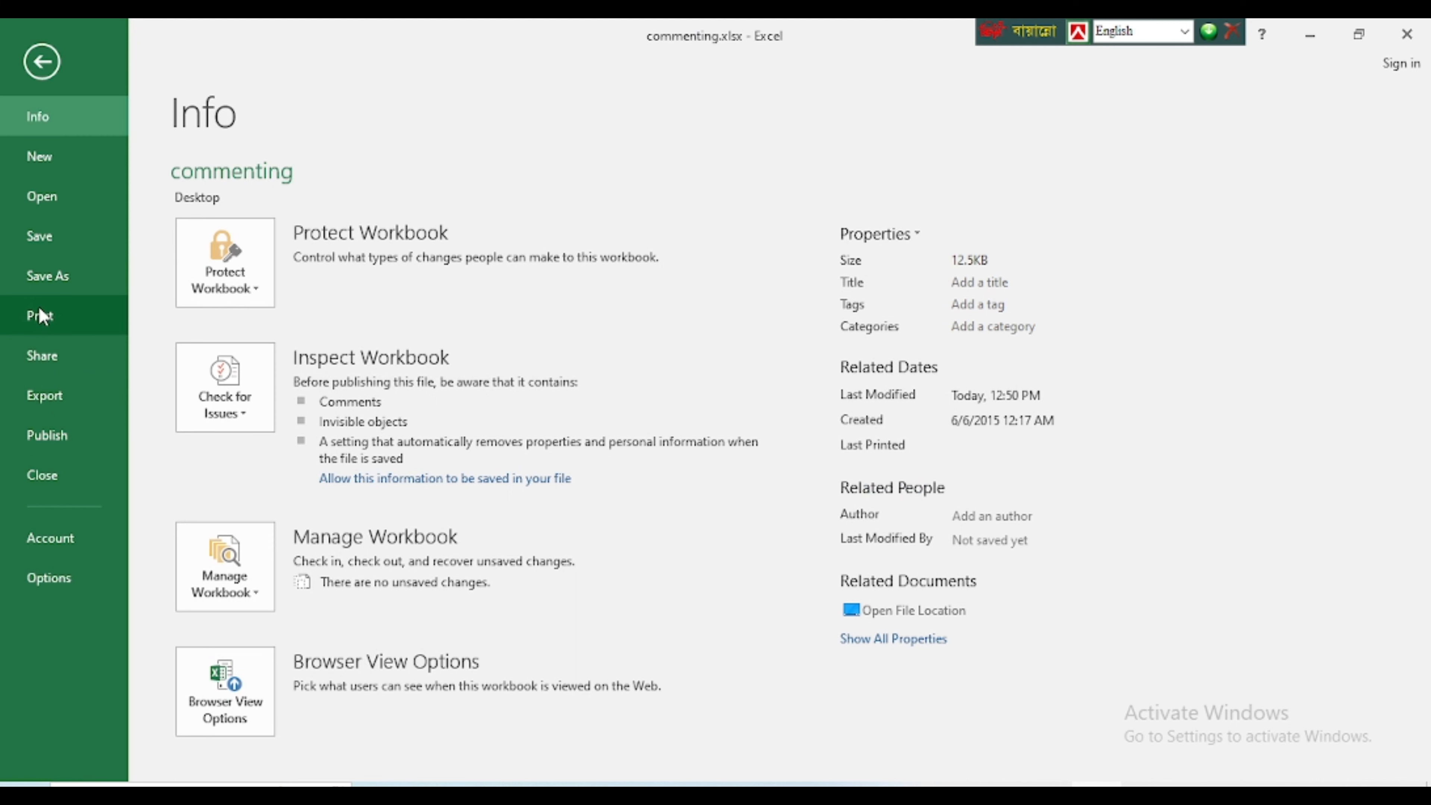
pyautogui.click(39, 307)
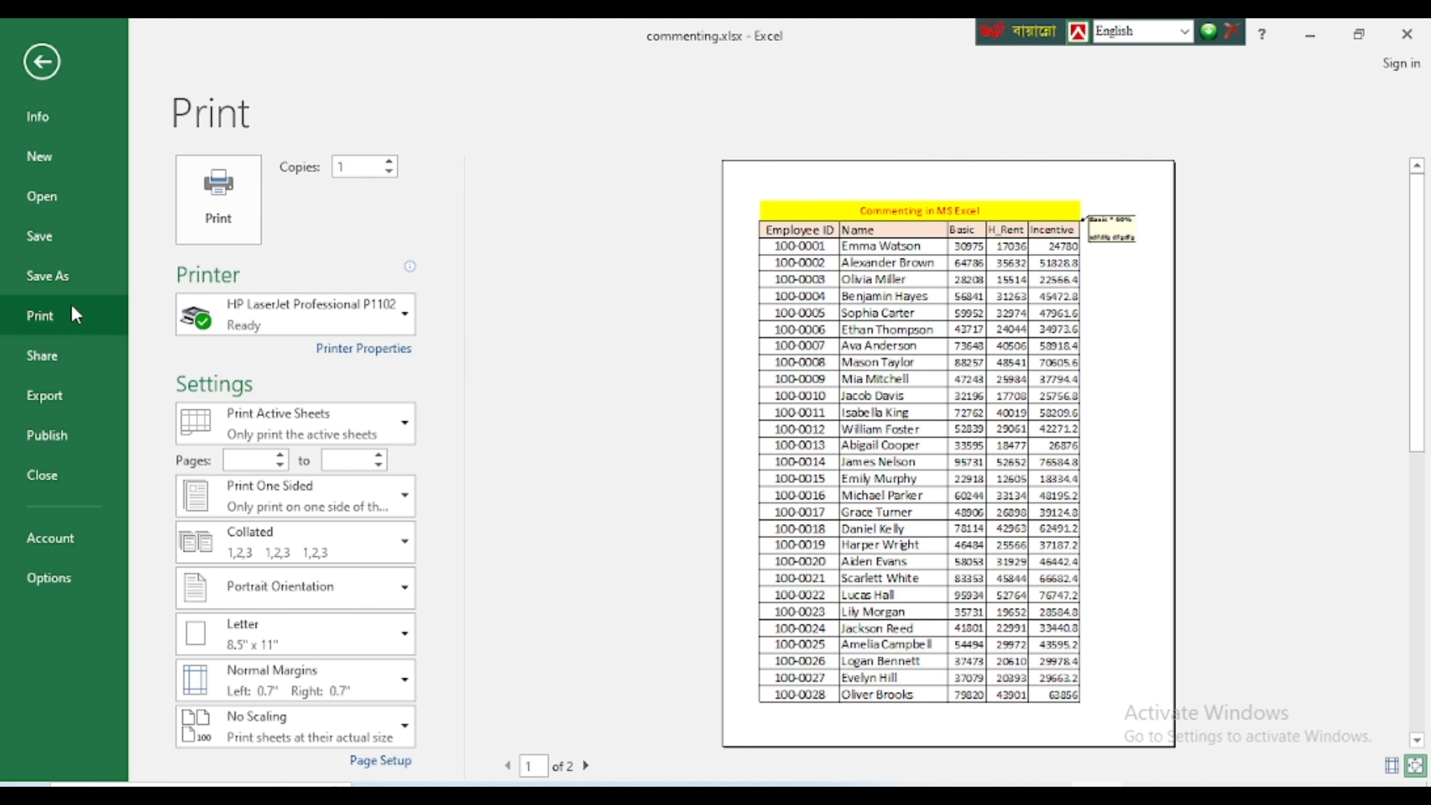
pyautogui.click(36, 65)
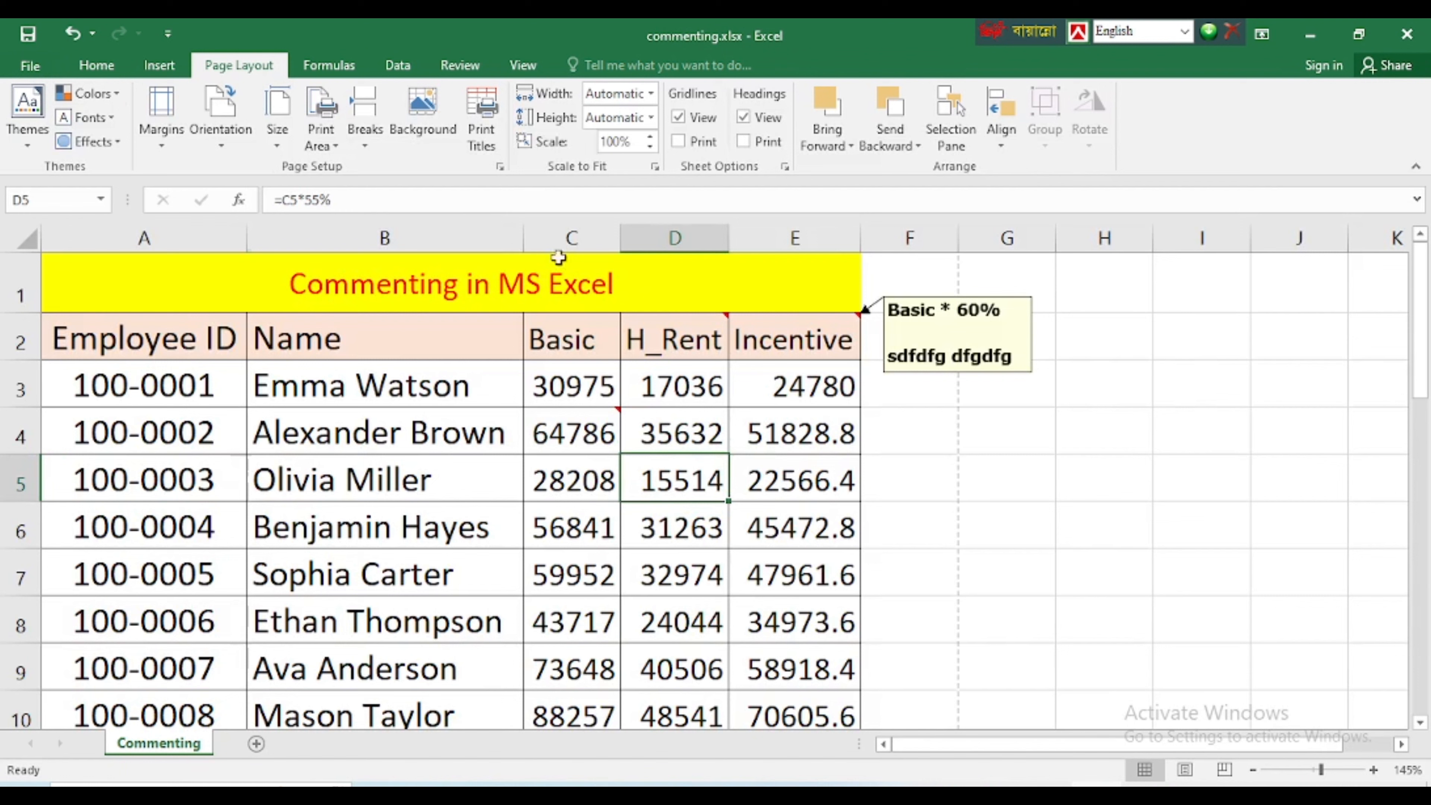
# Look over the pay sheet and view the comment on the H_Rent header in D2
pyautogui.click(758, 468)
pyautogui.scroll(-5, 663, 539)
pyautogui.scroll(5, 663, 539)
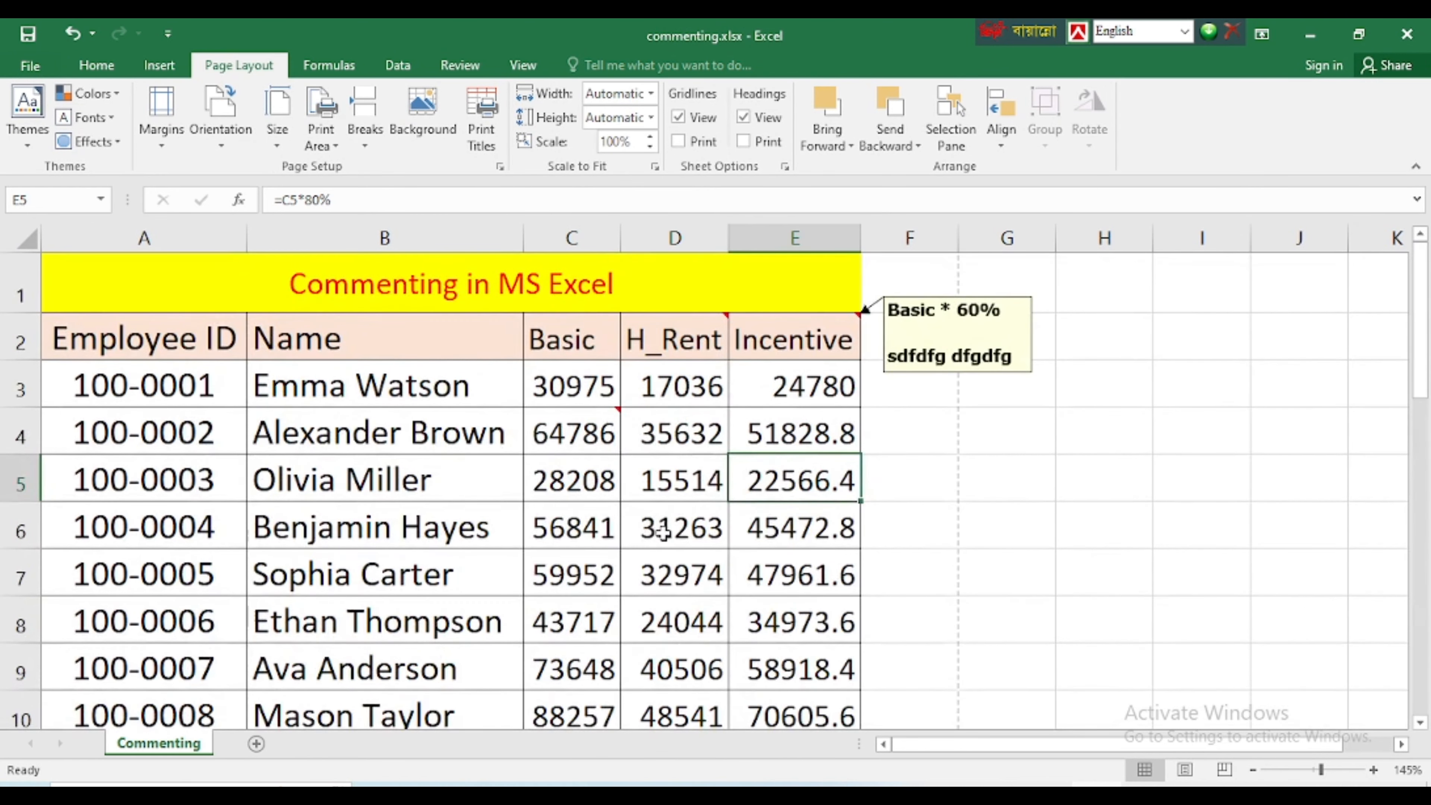
pyautogui.click(684, 321)
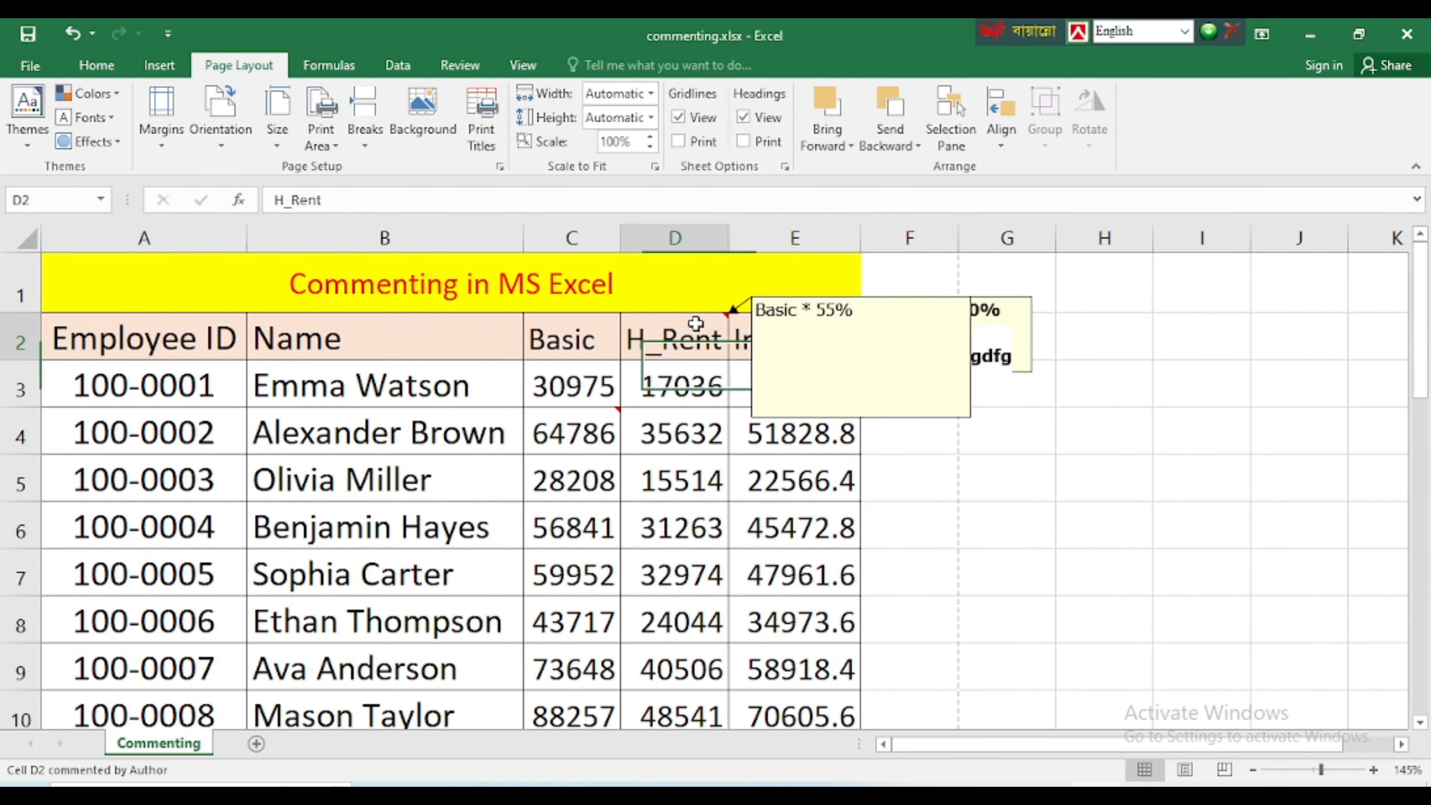
pyautogui.click(597, 429)
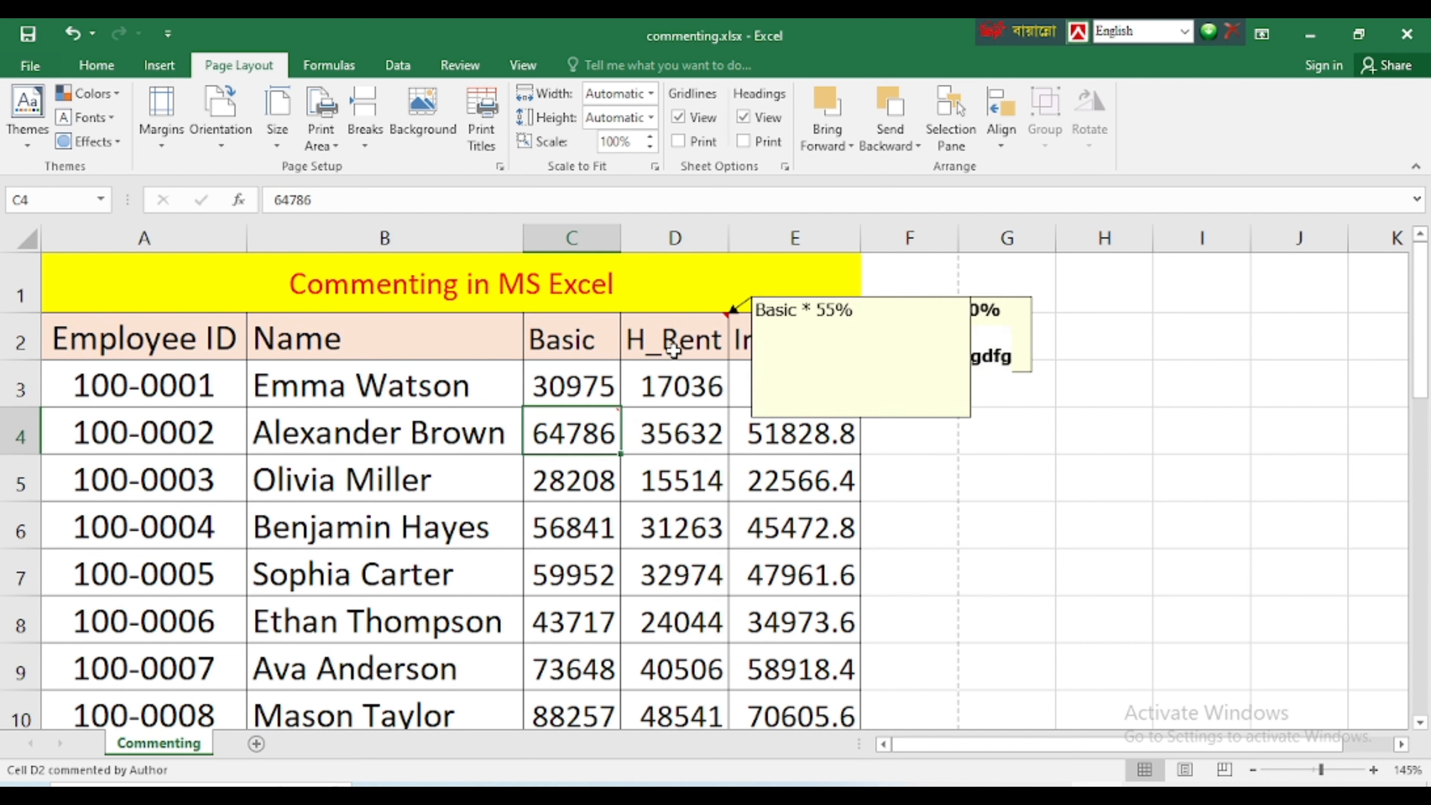
# Edit the H_Rent header's comment in D2 to read "Bassdfsdf" with "sfasdfsdf" on the second line
pyautogui.click(676, 350)
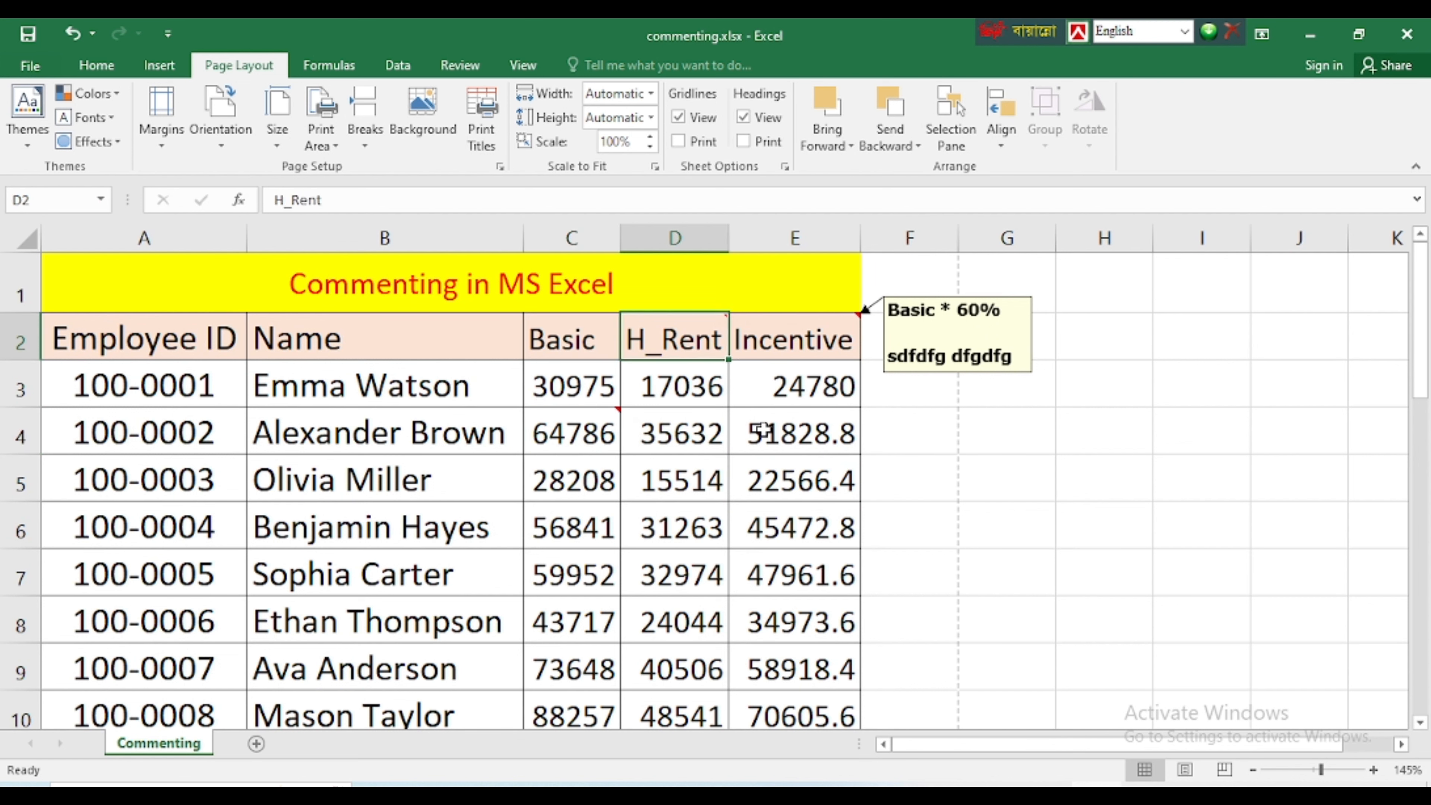
pyautogui.moveTo(667, 341)
pyautogui.rightClick(681, 338)
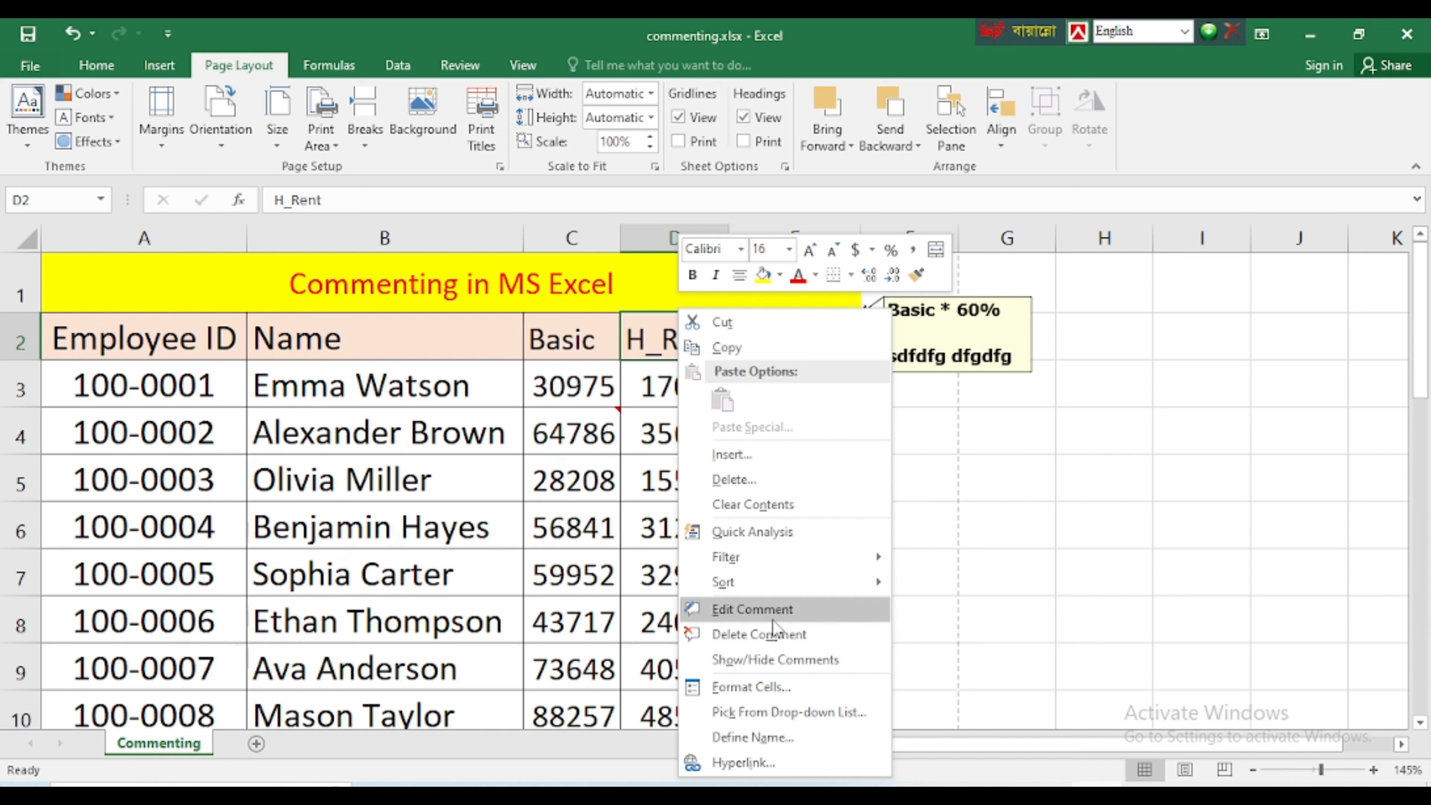
pyautogui.click(740, 613)
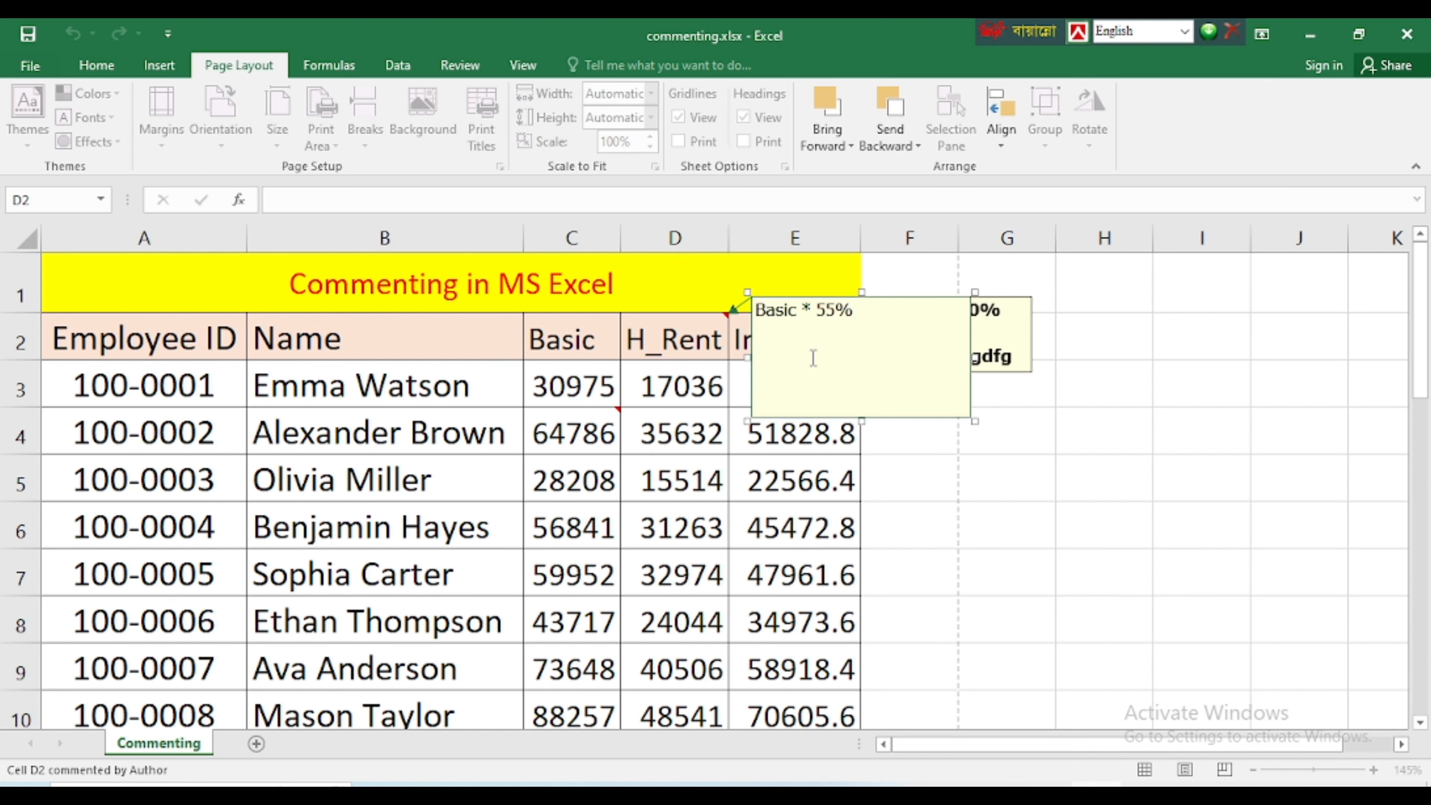
pyautogui.write('sfasdfsdf')
pyautogui.moveTo(853, 311); pyautogui.dragTo(787, 315)
pyautogui.write('sdfsdf')
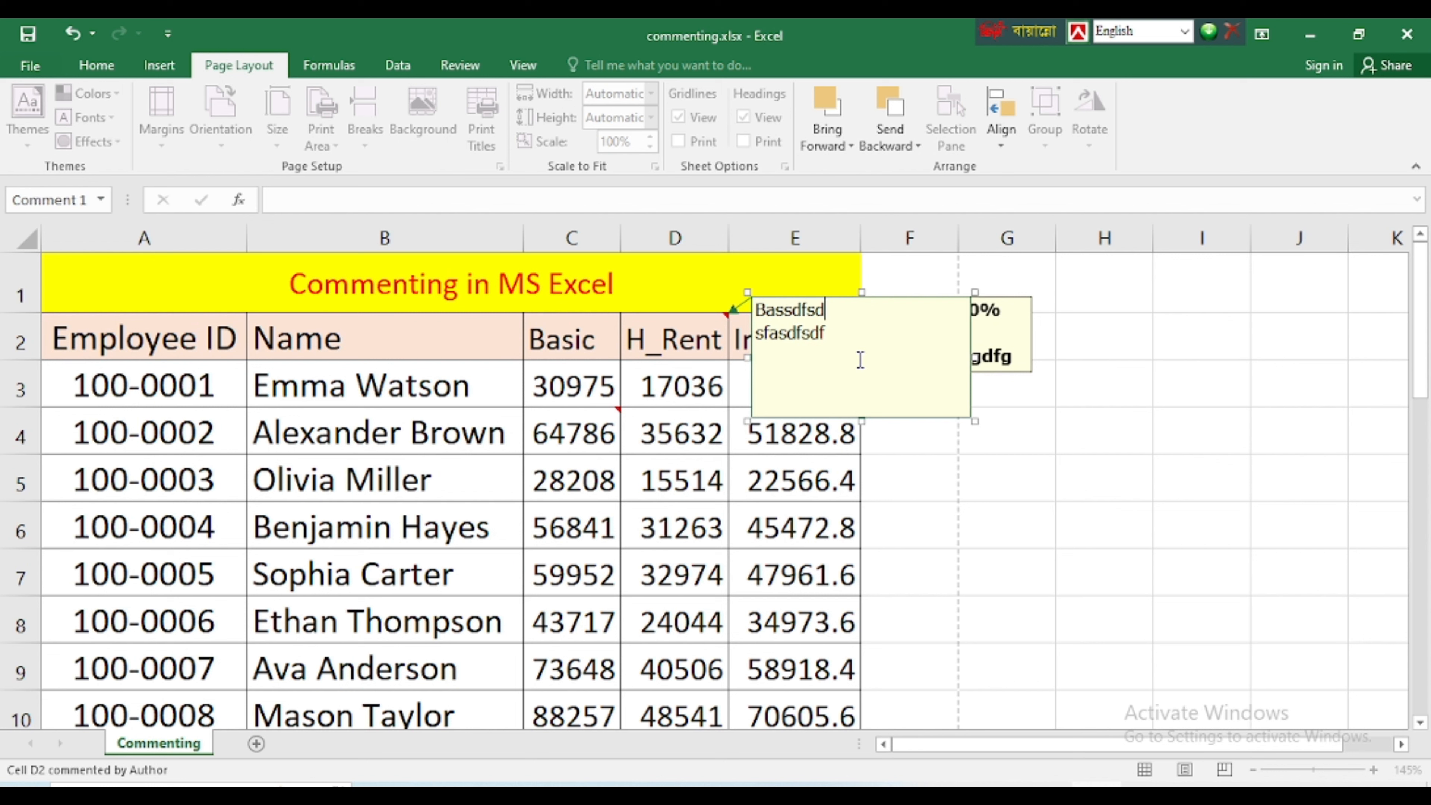
pyautogui.press('Down')
pyautogui.click(682, 461)
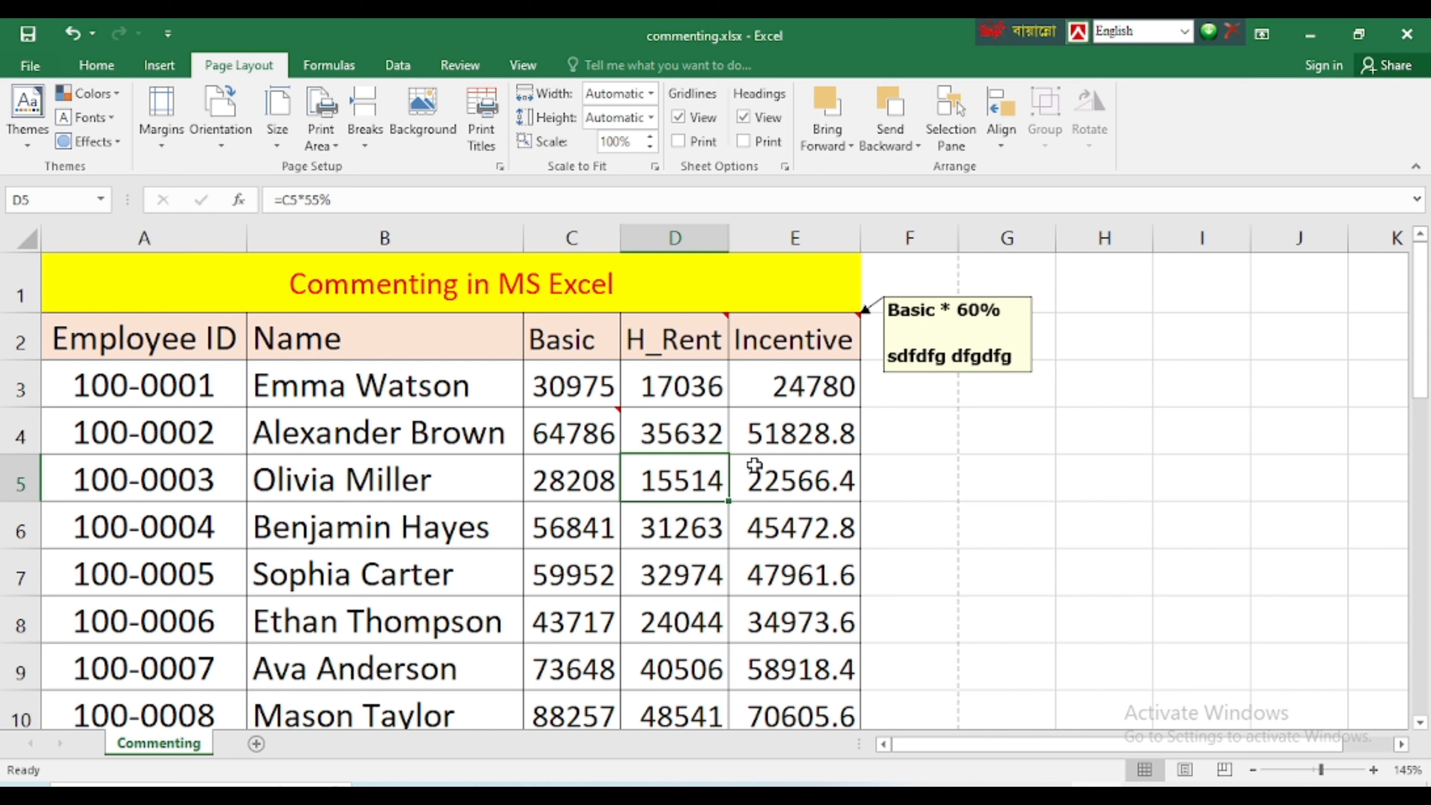
# Scroll through the pay sheet and check the edited comment on the H_Rent header
pyautogui.click(786, 456)
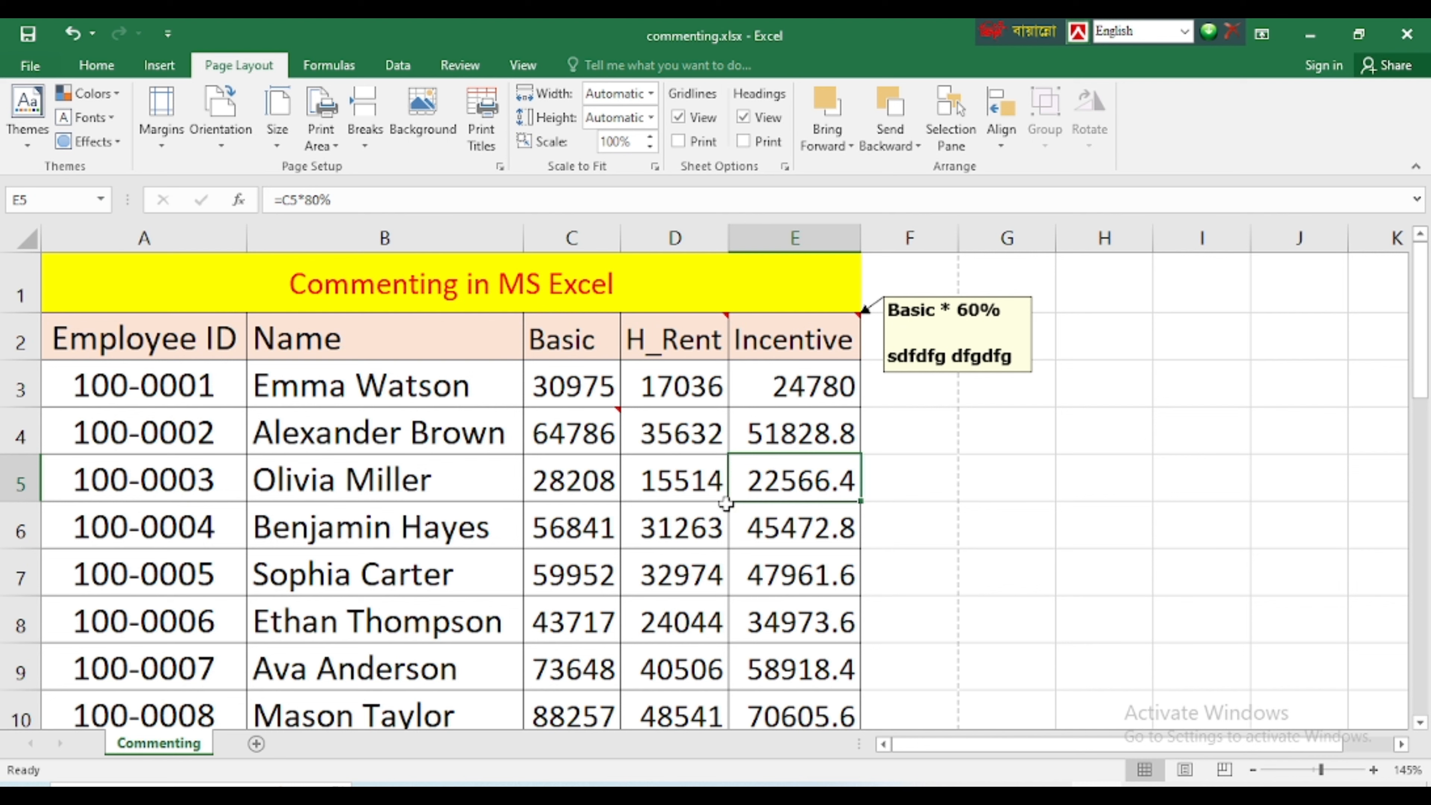
pyautogui.scroll(-6, 636, 524)
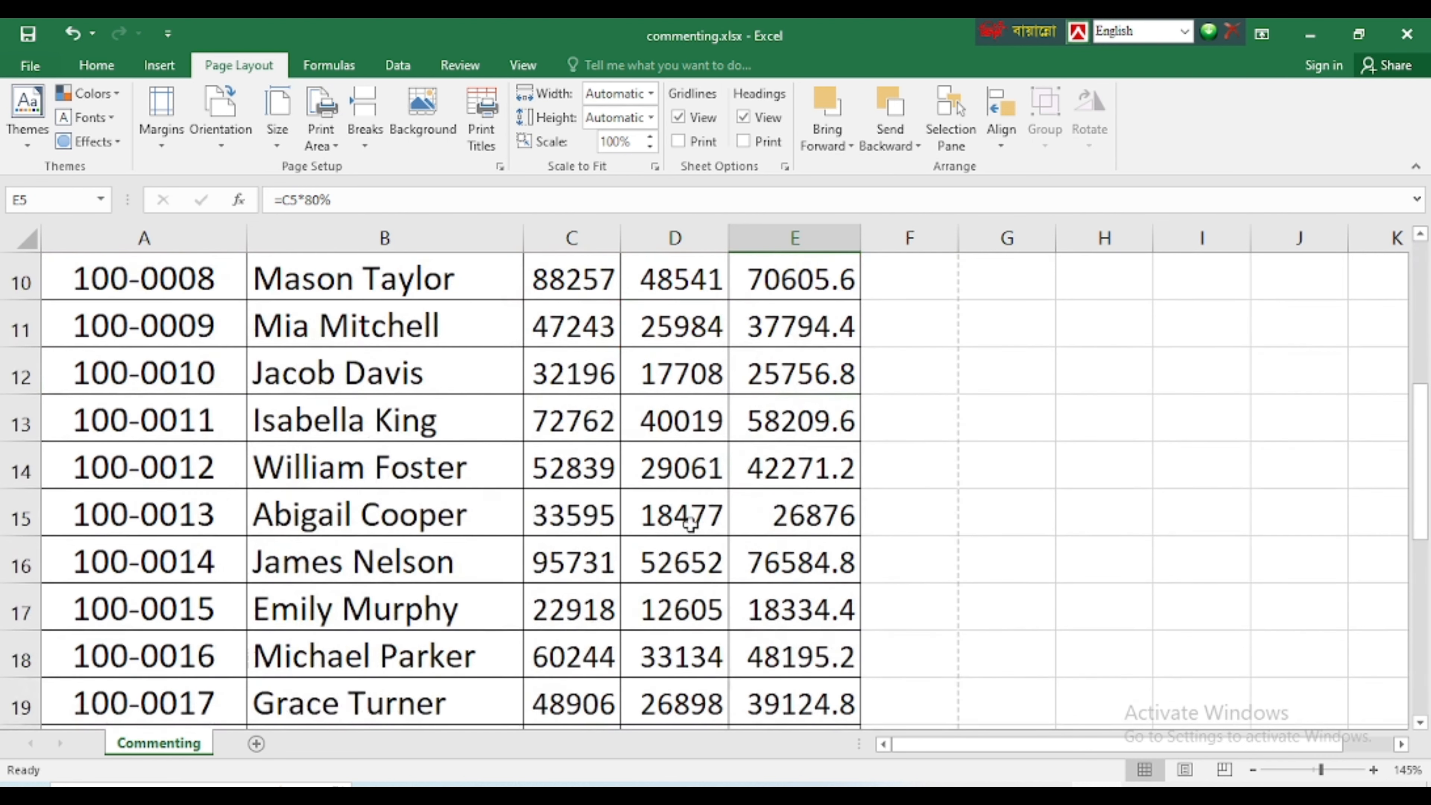
pyautogui.scroll(6, 757, 521)
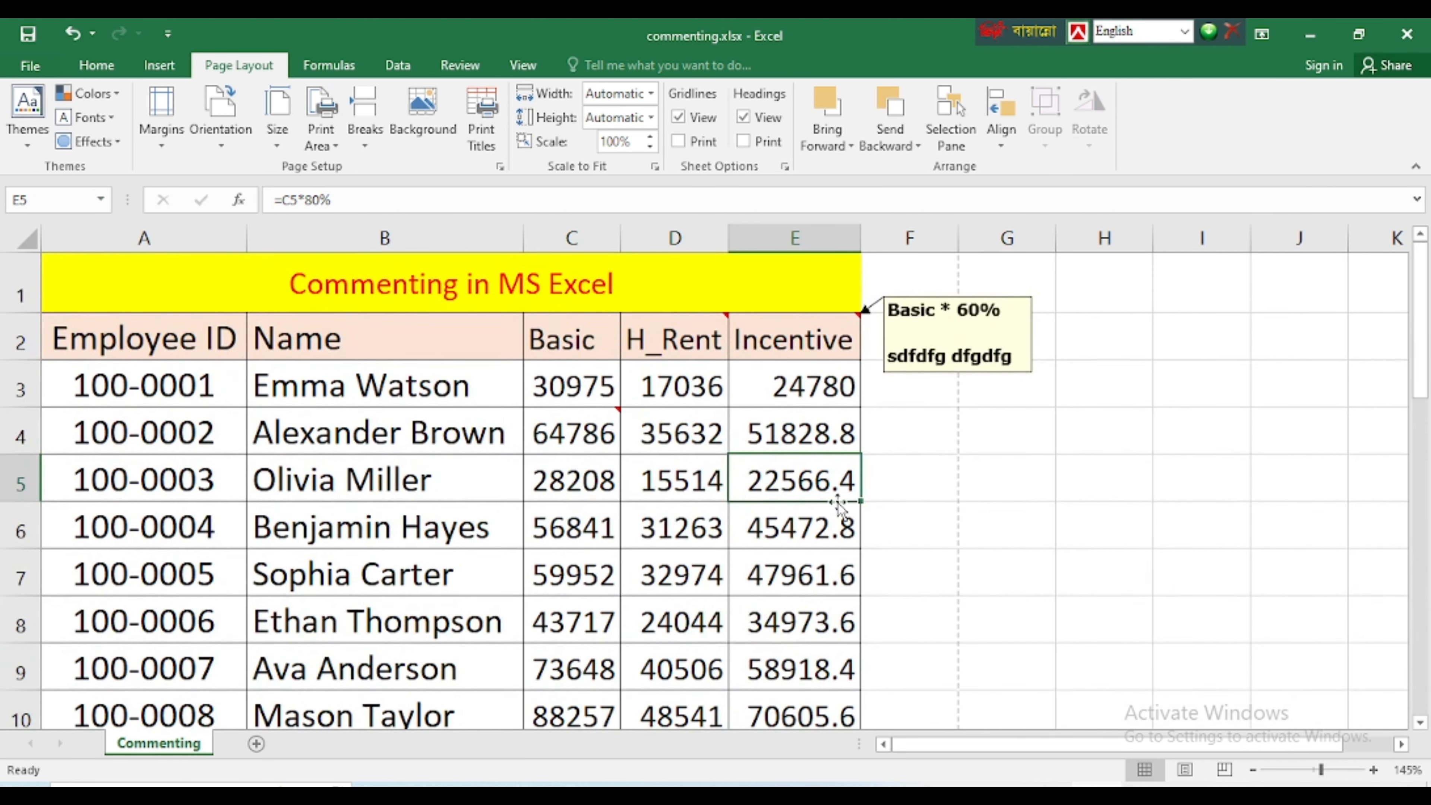
pyautogui.moveTo(648, 333)
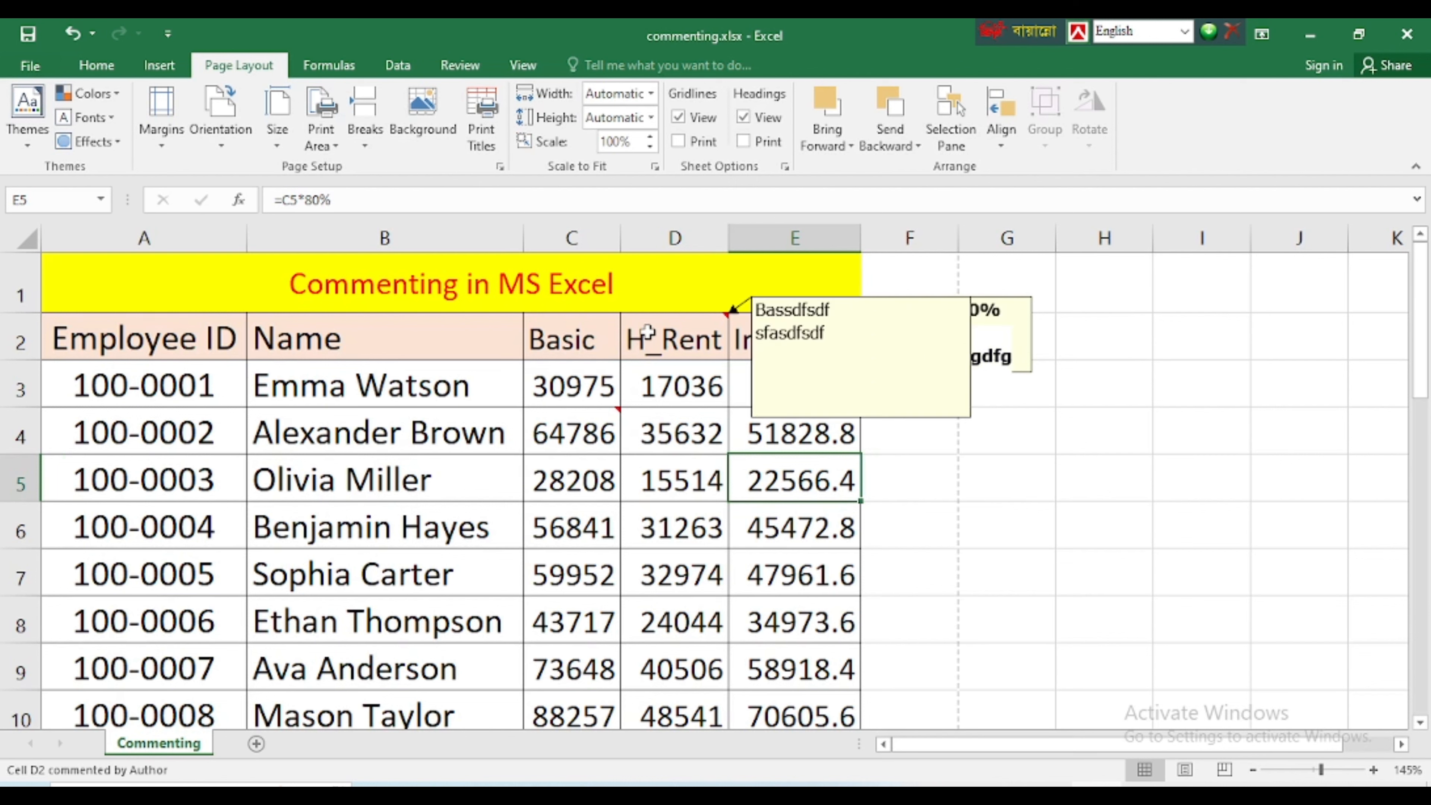
# Clear all comments from the range C2:E5 and check the H_Rent header for its comment
pyautogui.moveTo(564, 337); pyautogui.dragTo(827, 467)
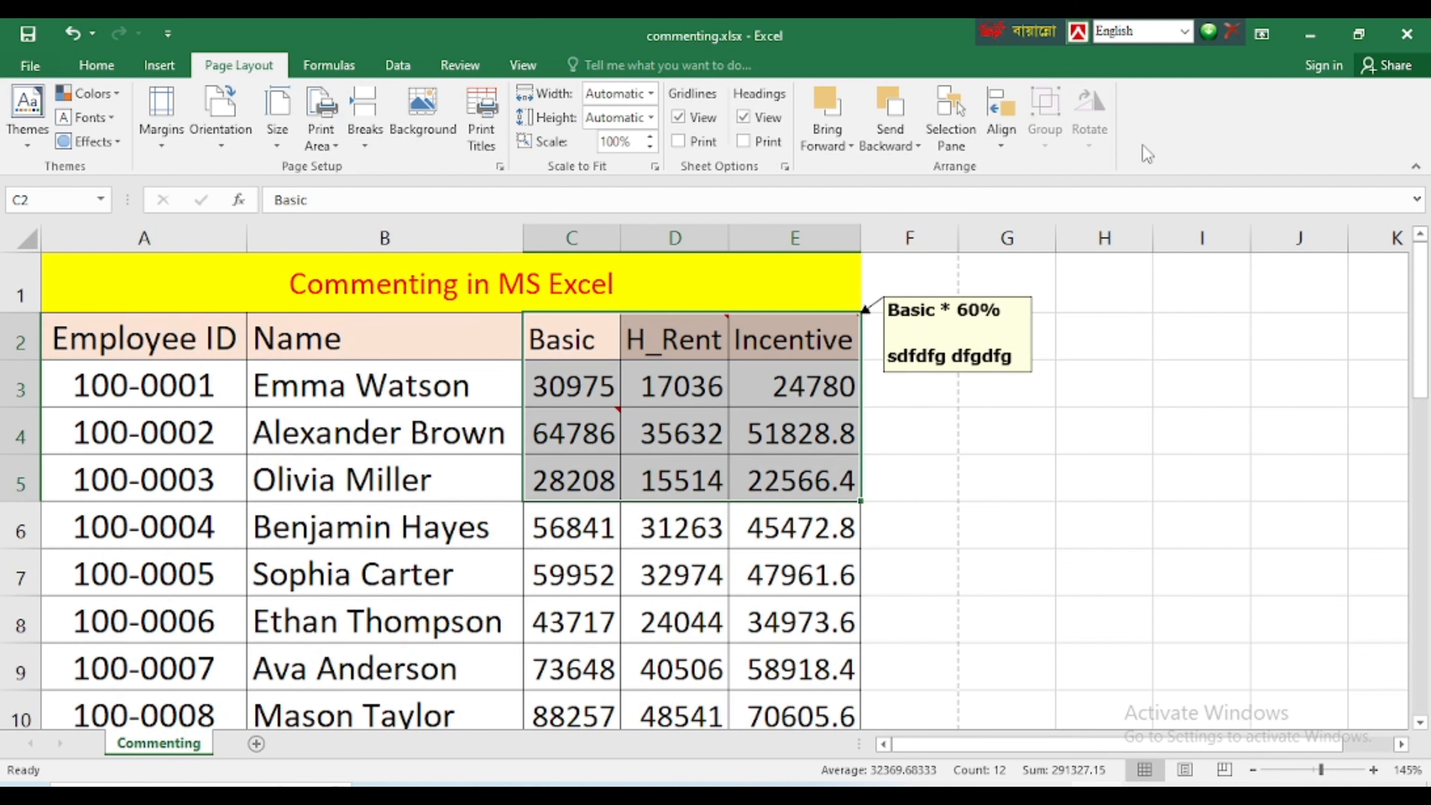
pyautogui.click(96, 65)
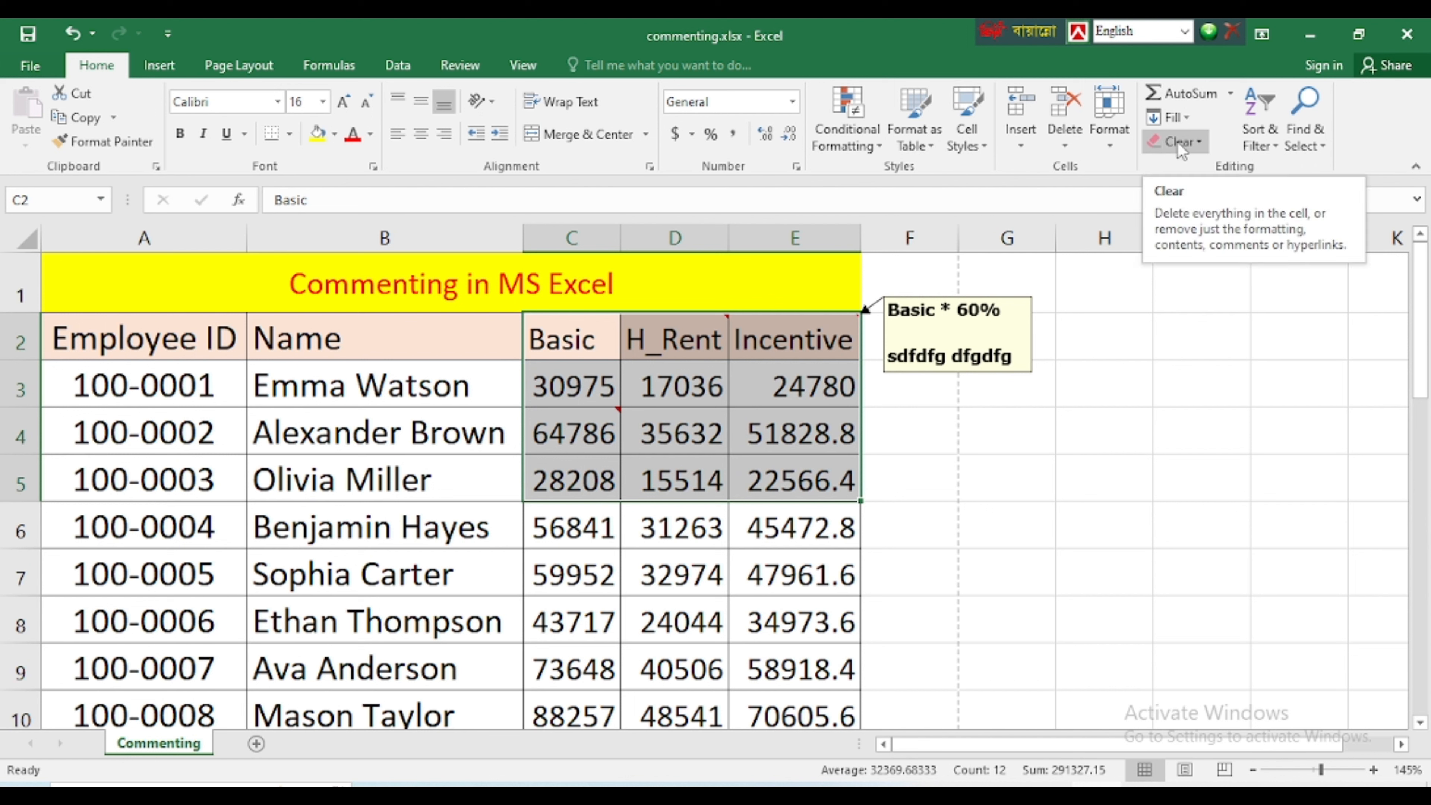
pyautogui.click(1202, 146)
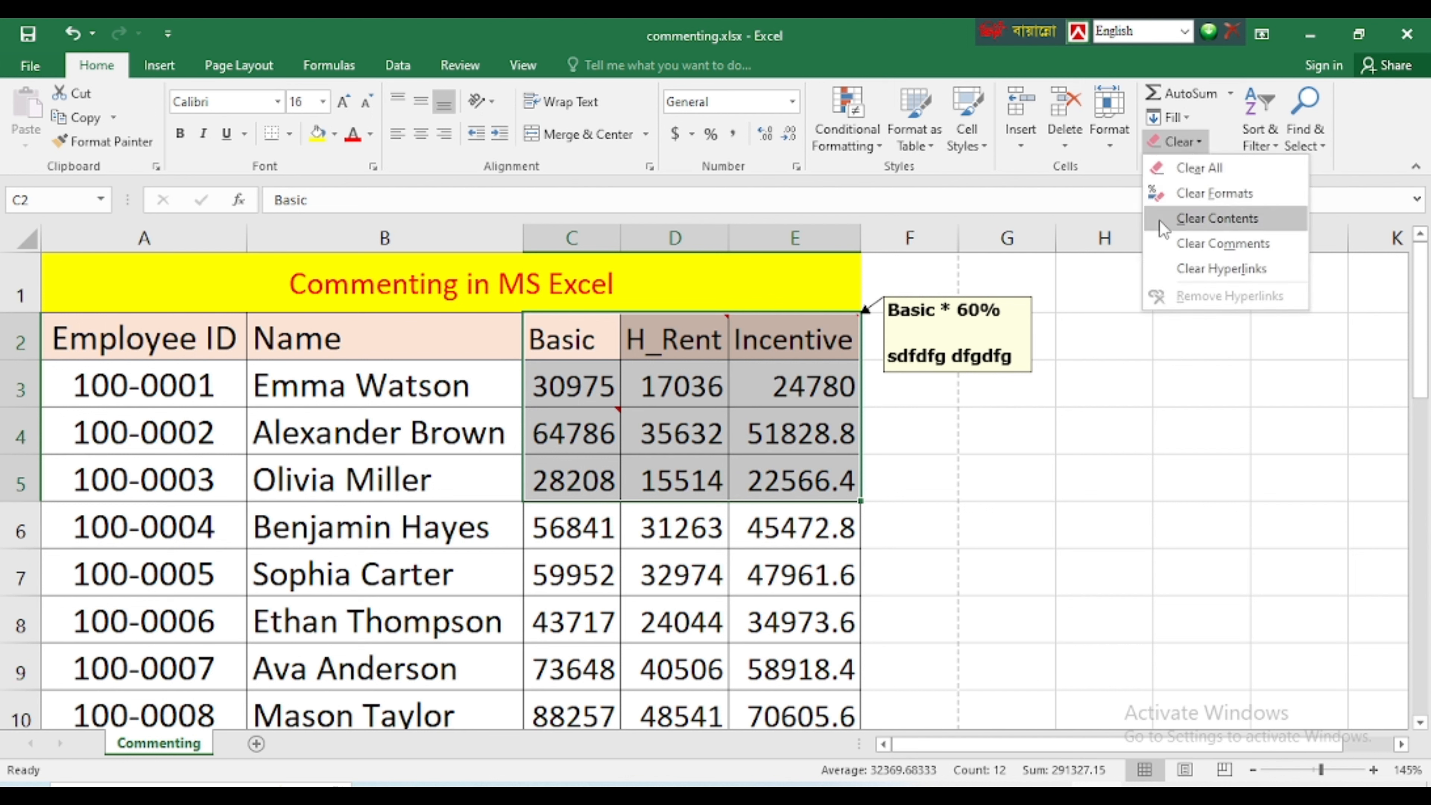
pyautogui.click(1210, 243)
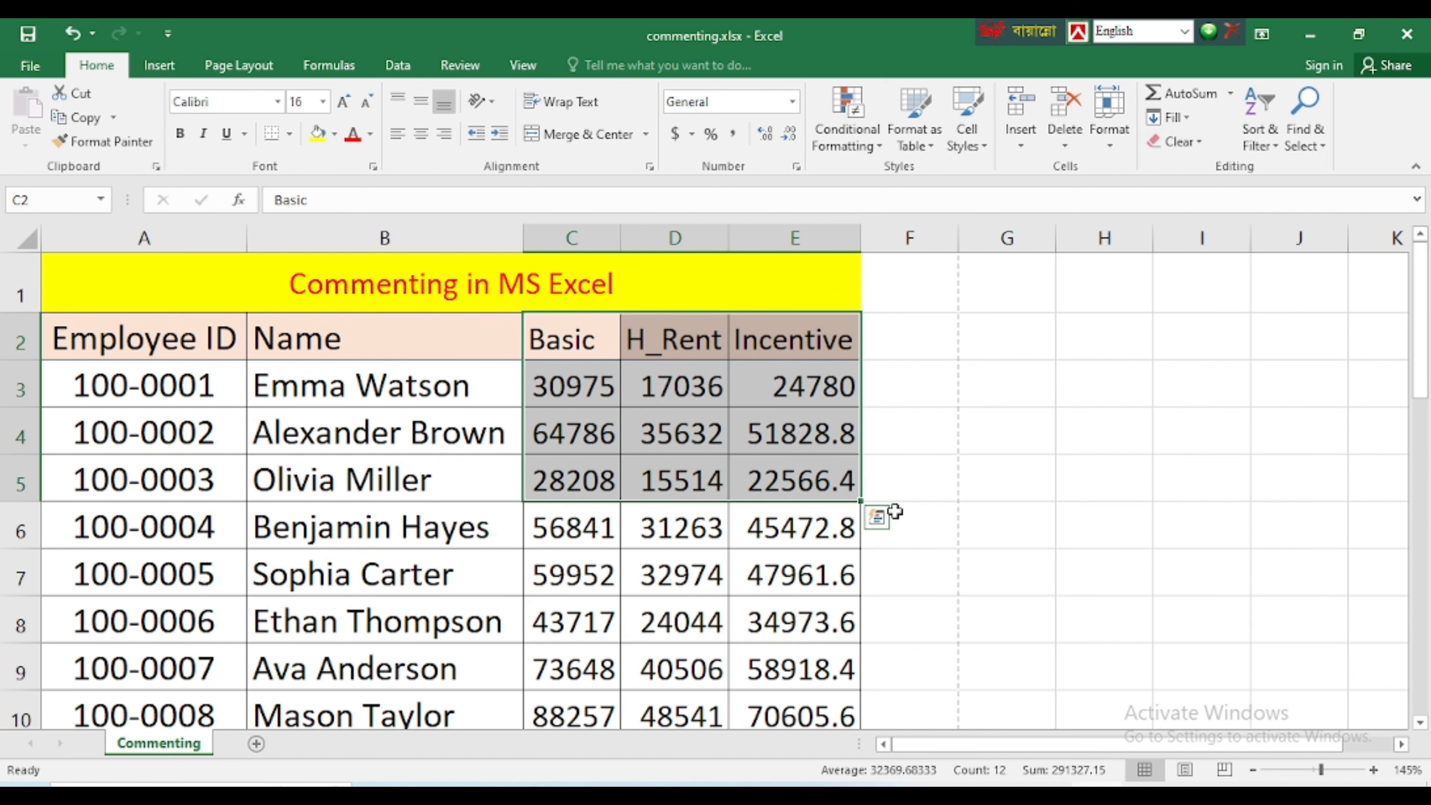
pyautogui.click(916, 510)
pyautogui.click(888, 417)
pyautogui.click(711, 354)
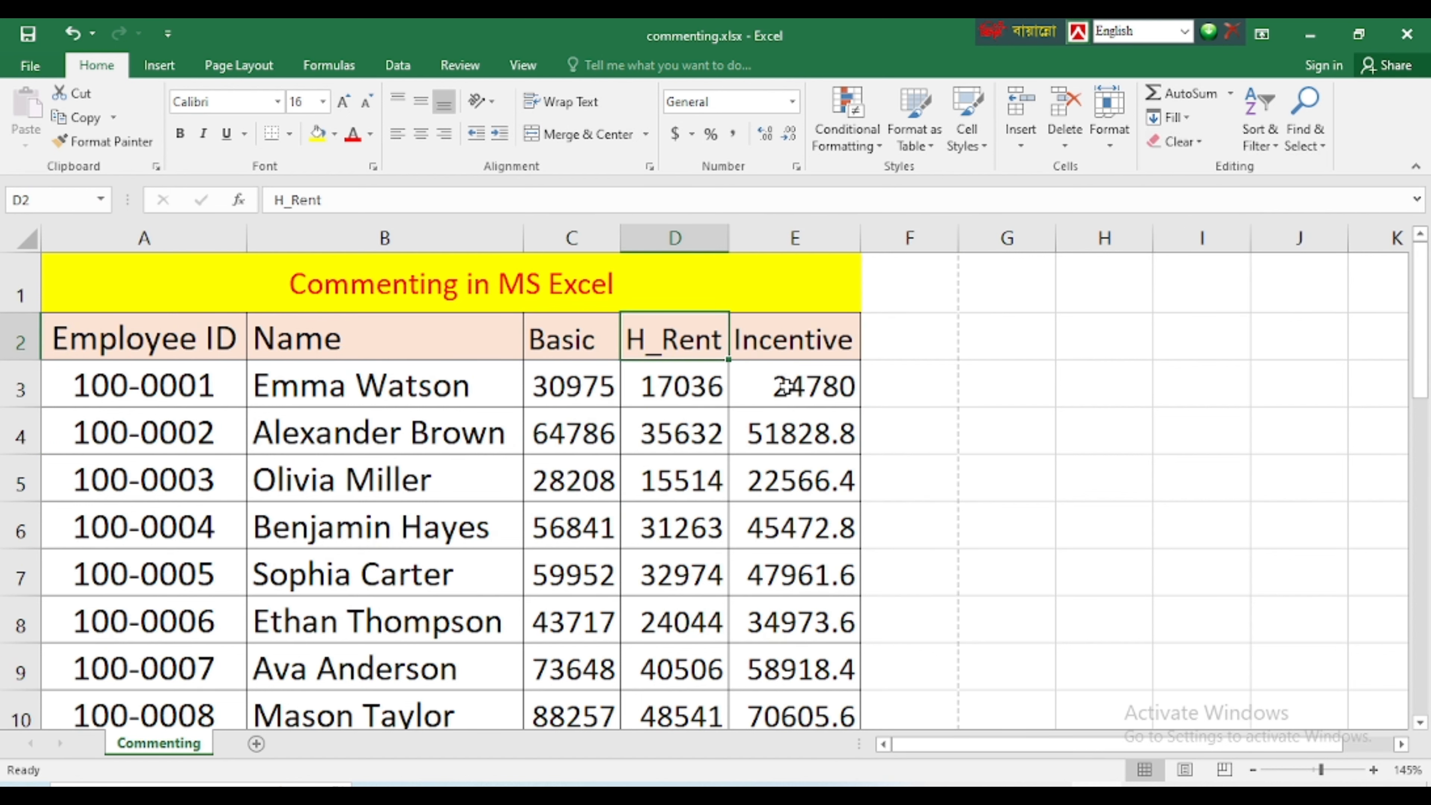
# Undo the clearing of the comments in C2:E5
pyautogui.hotkey('ctrl', 'z')
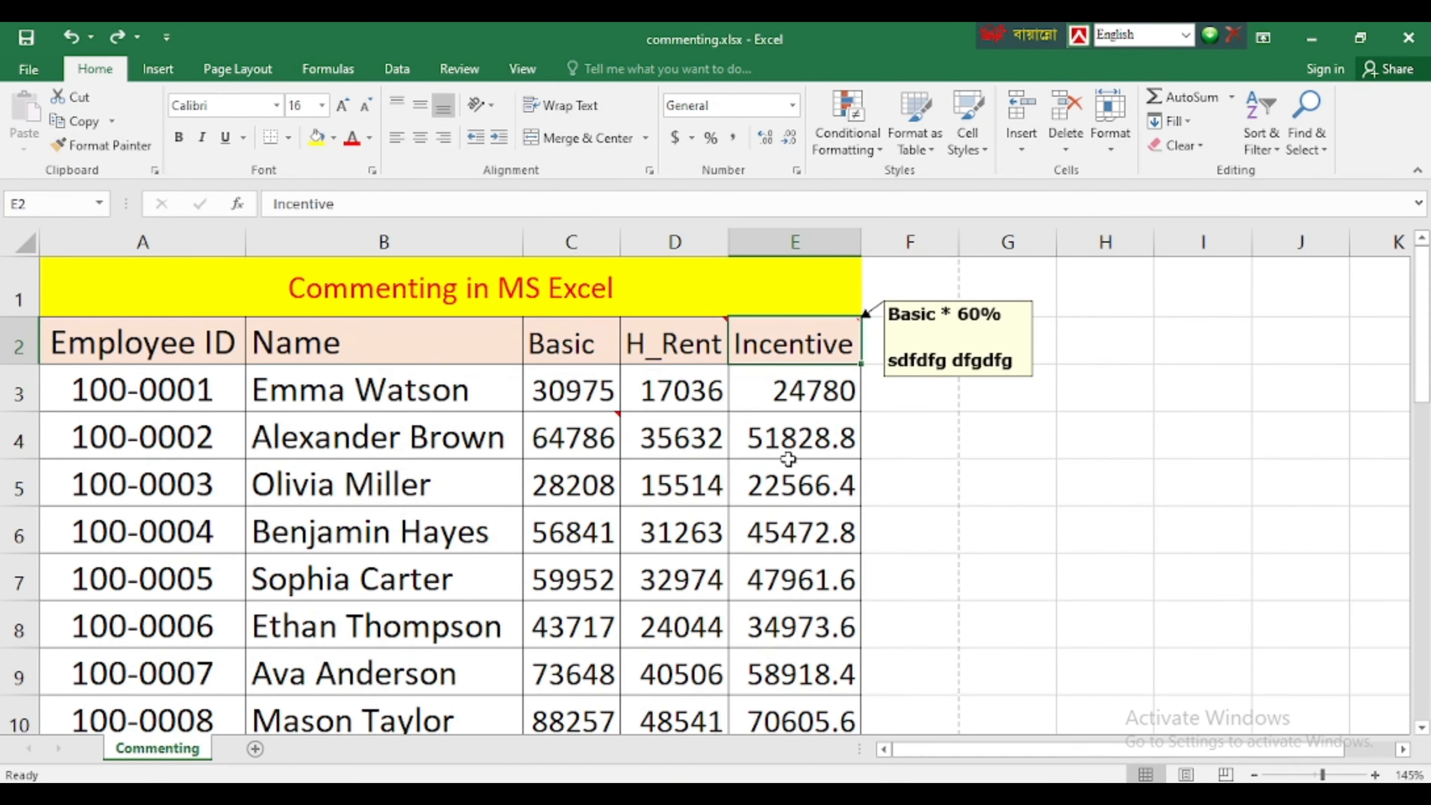
pyautogui.click(789, 446)
# Open the H_Rent header's comment in D2 for editing and select all of its text
pyautogui.click(669, 338)
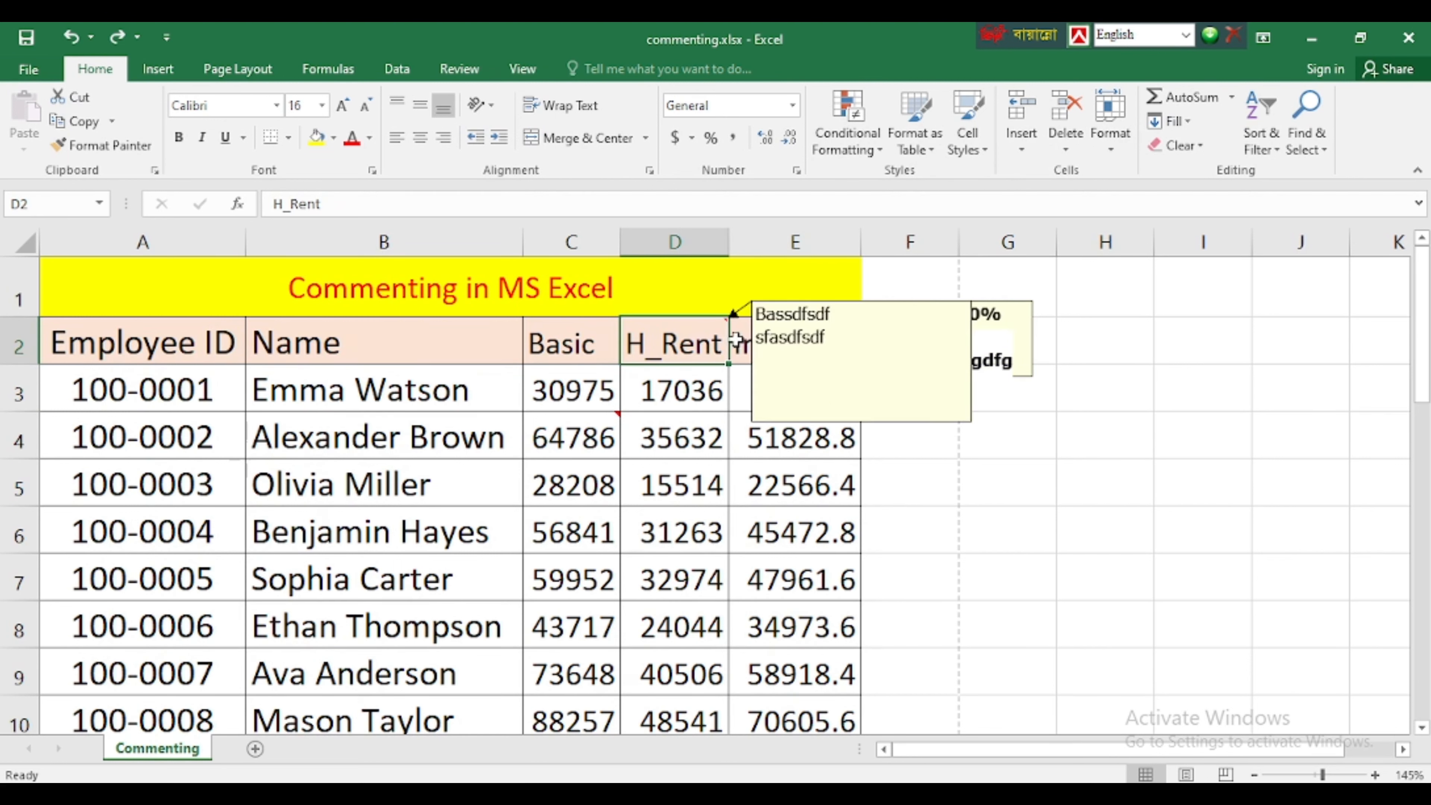
pyautogui.rightClick(690, 339)
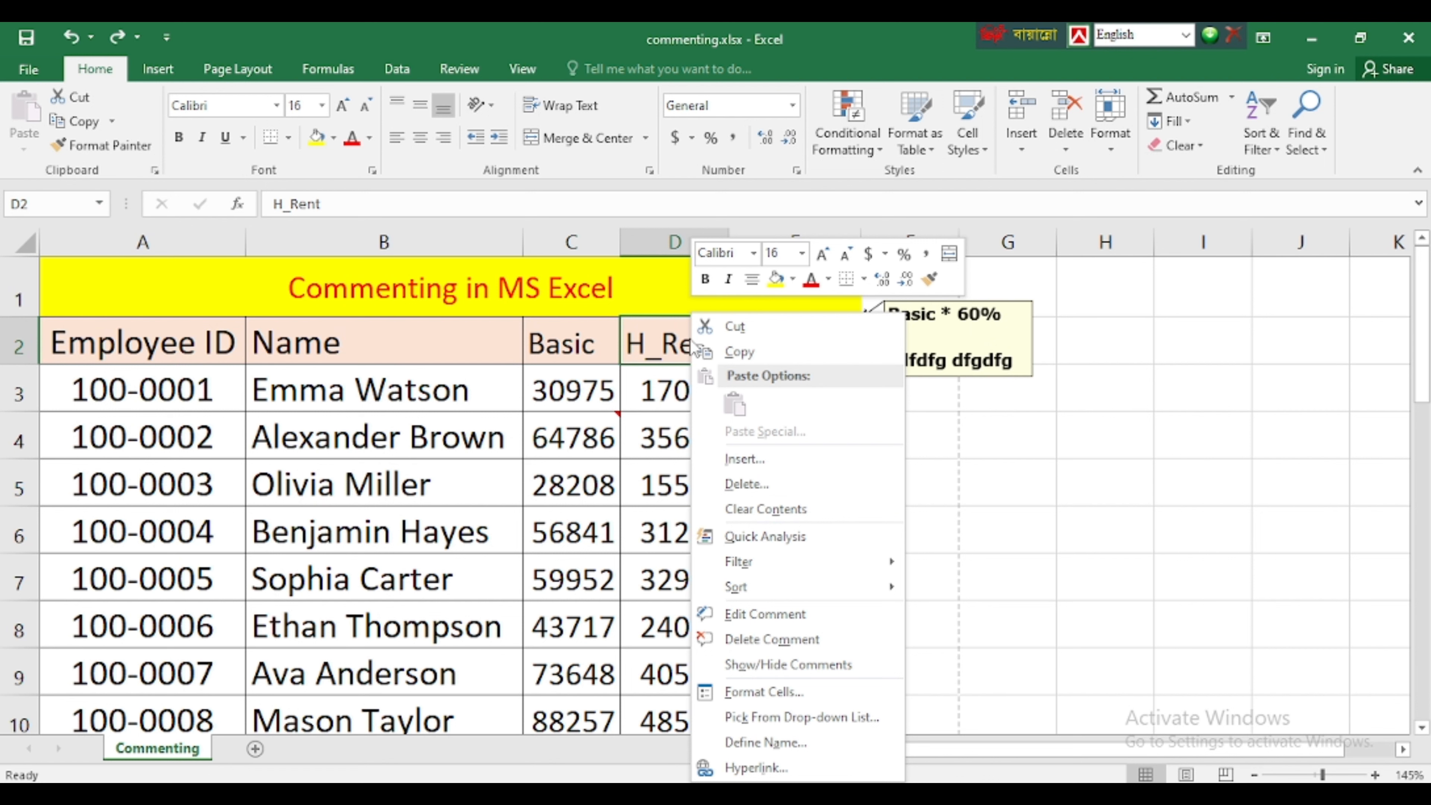
pyautogui.click(750, 614)
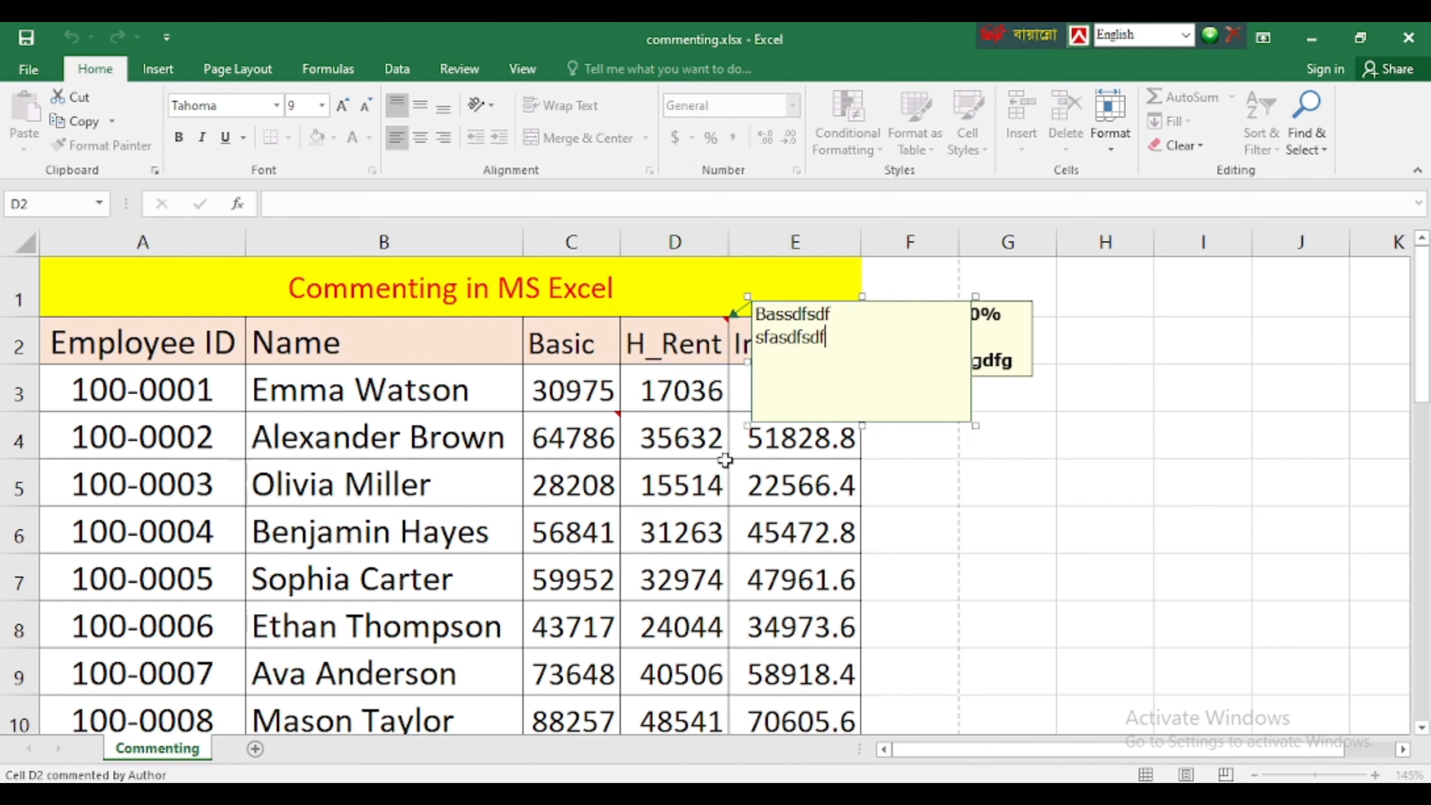
pyautogui.moveTo(825, 339); pyautogui.dragTo(755, 310)
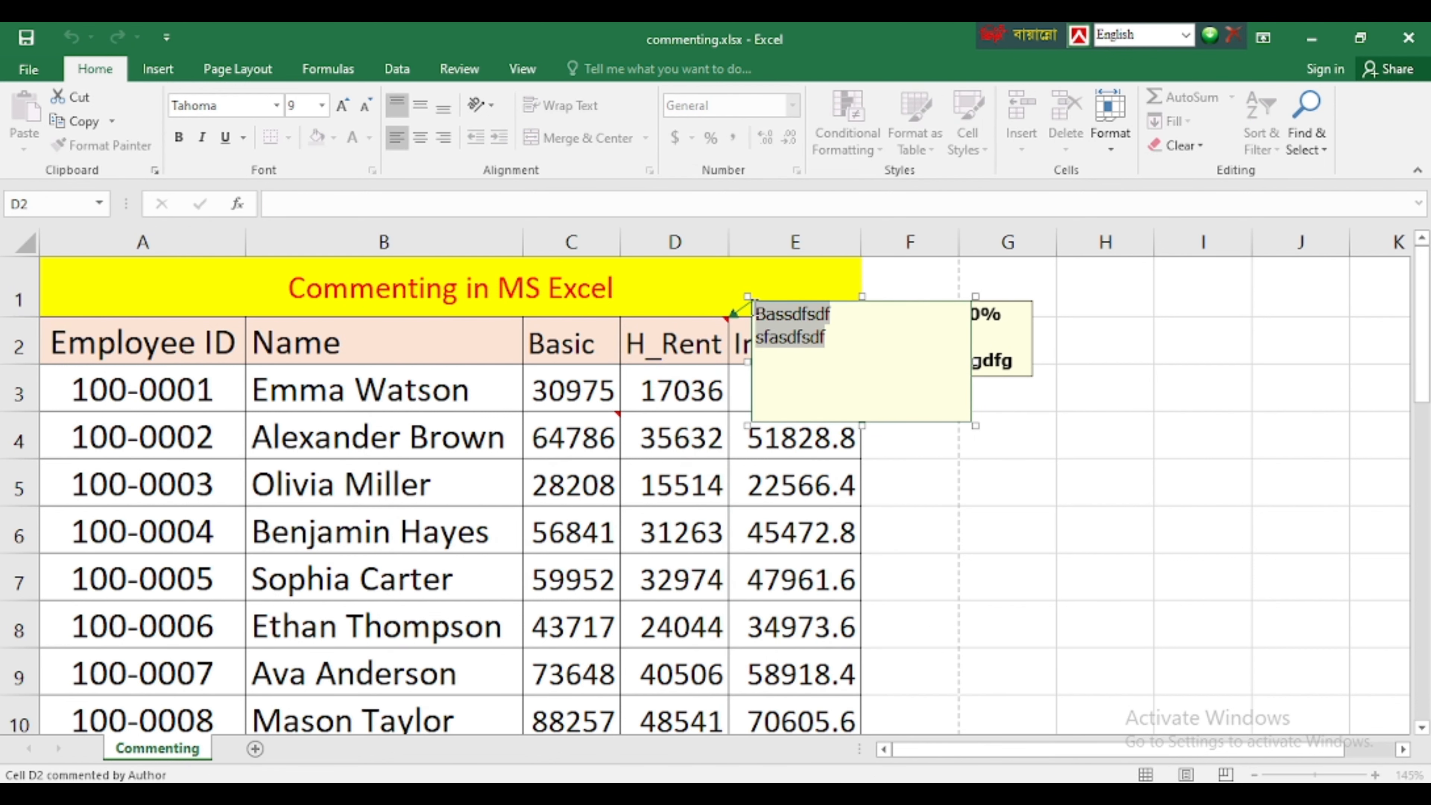
pyautogui.rightClick(779, 319)
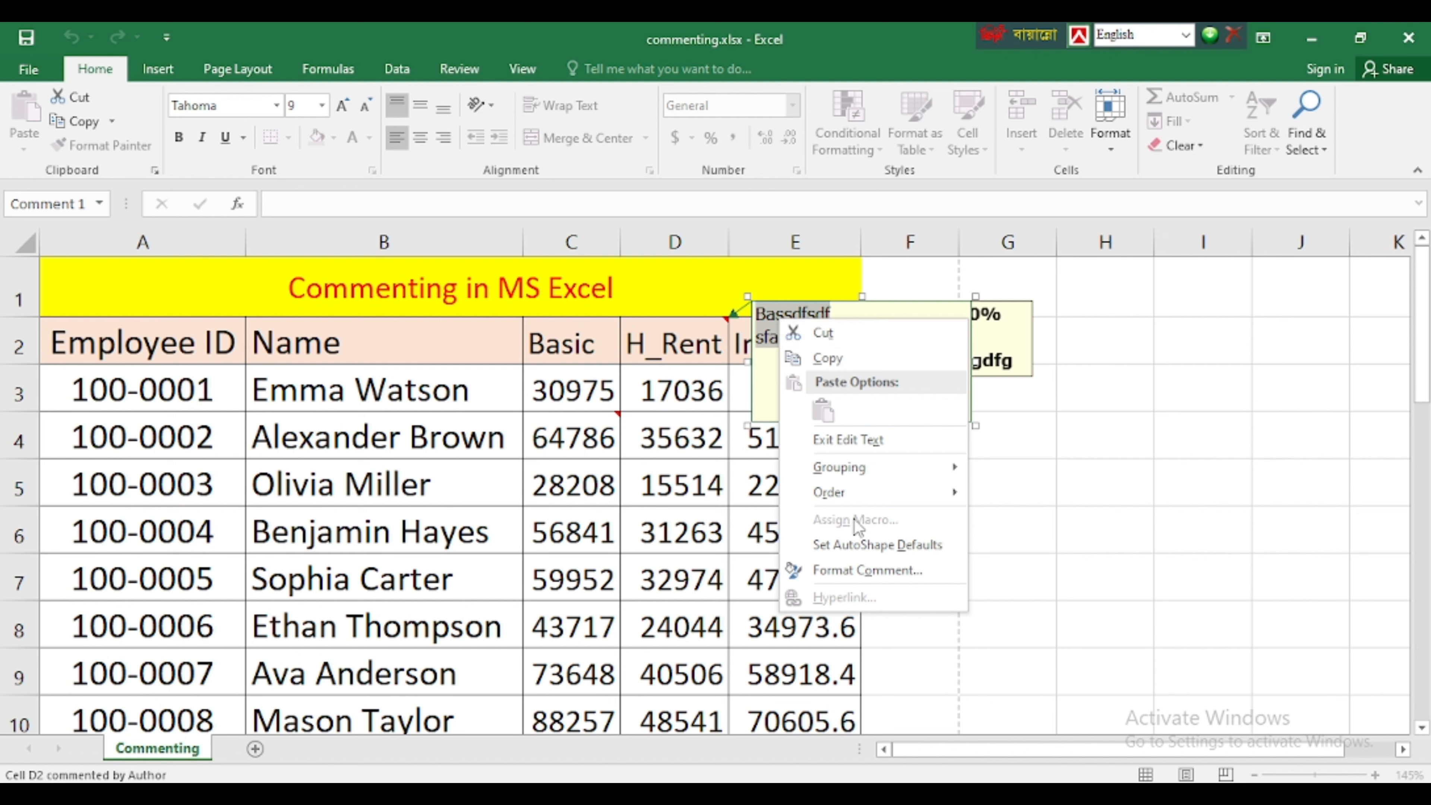
pyautogui.click(880, 580)
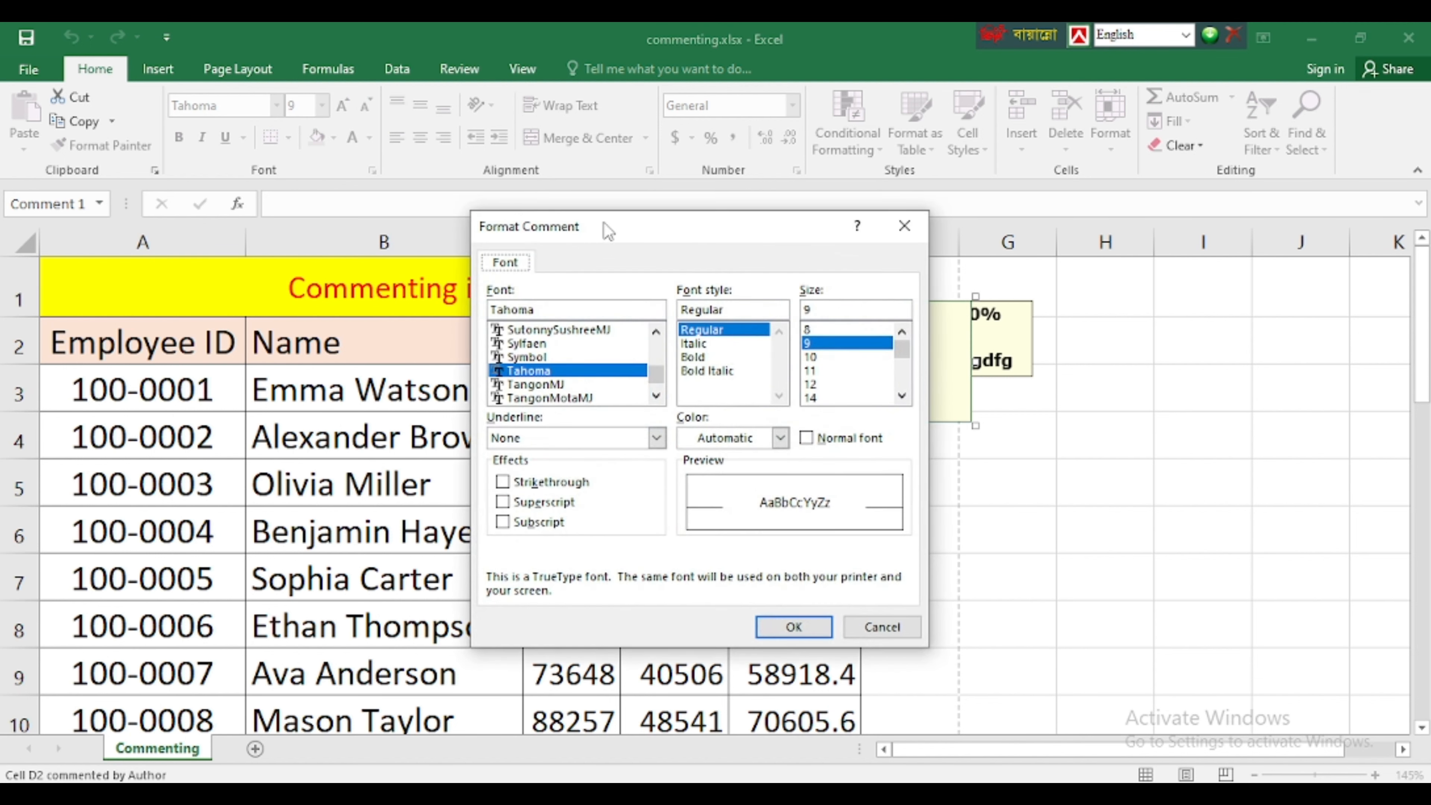
pyautogui.moveTo(604, 221); pyautogui.dragTo(348, 284)
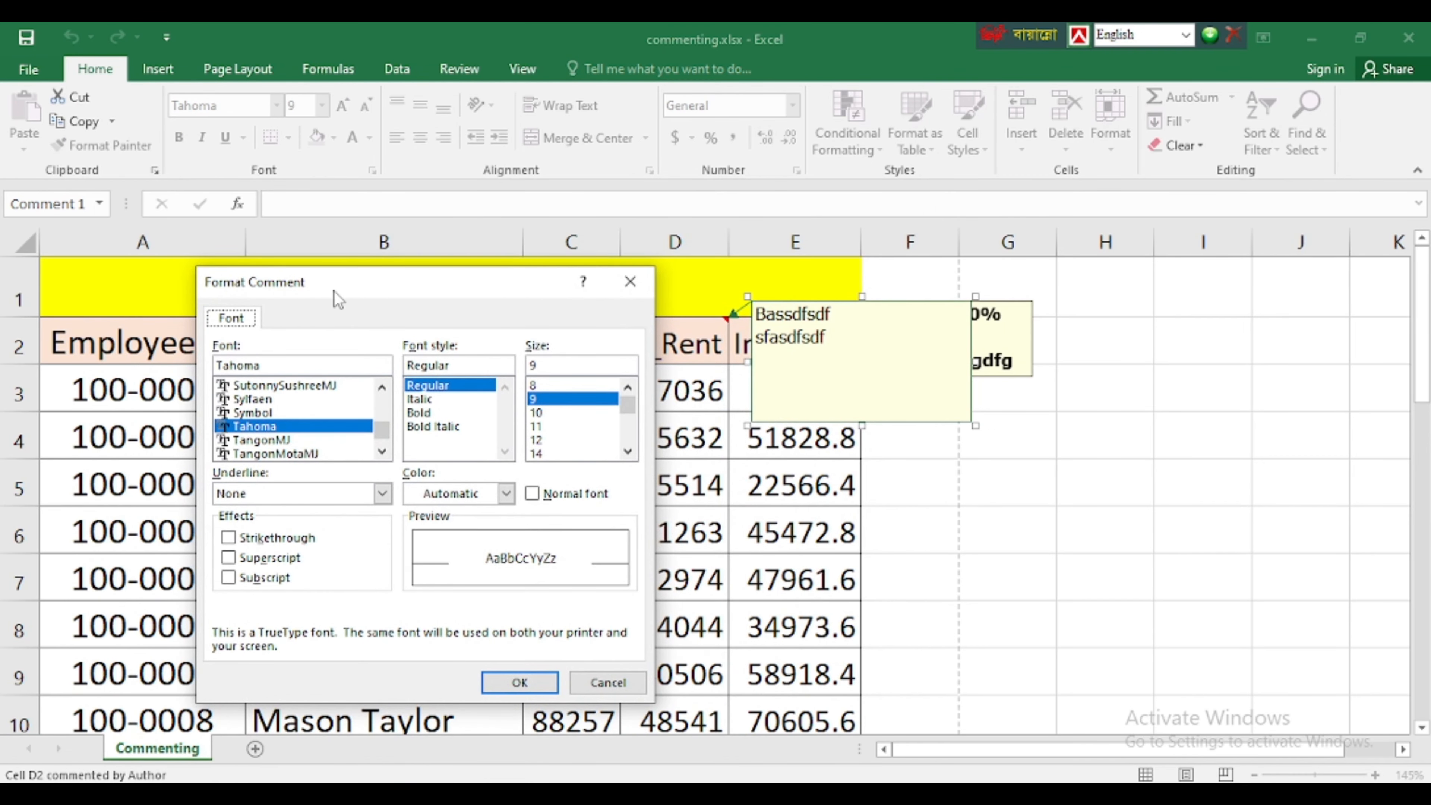
pyautogui.click(254, 398)
pyautogui.scroll(10, 265, 412)
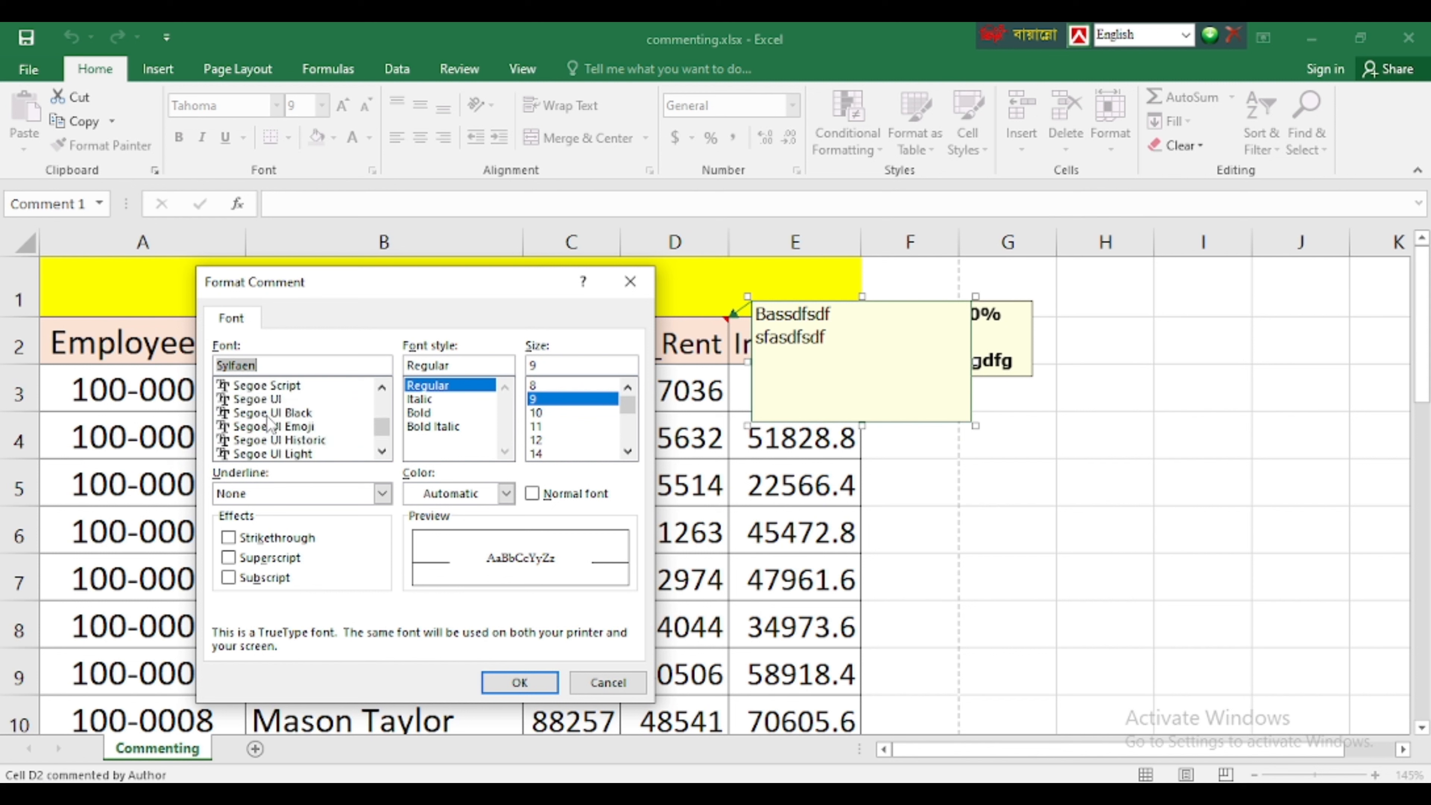
pyautogui.scroll(20, 268, 417)
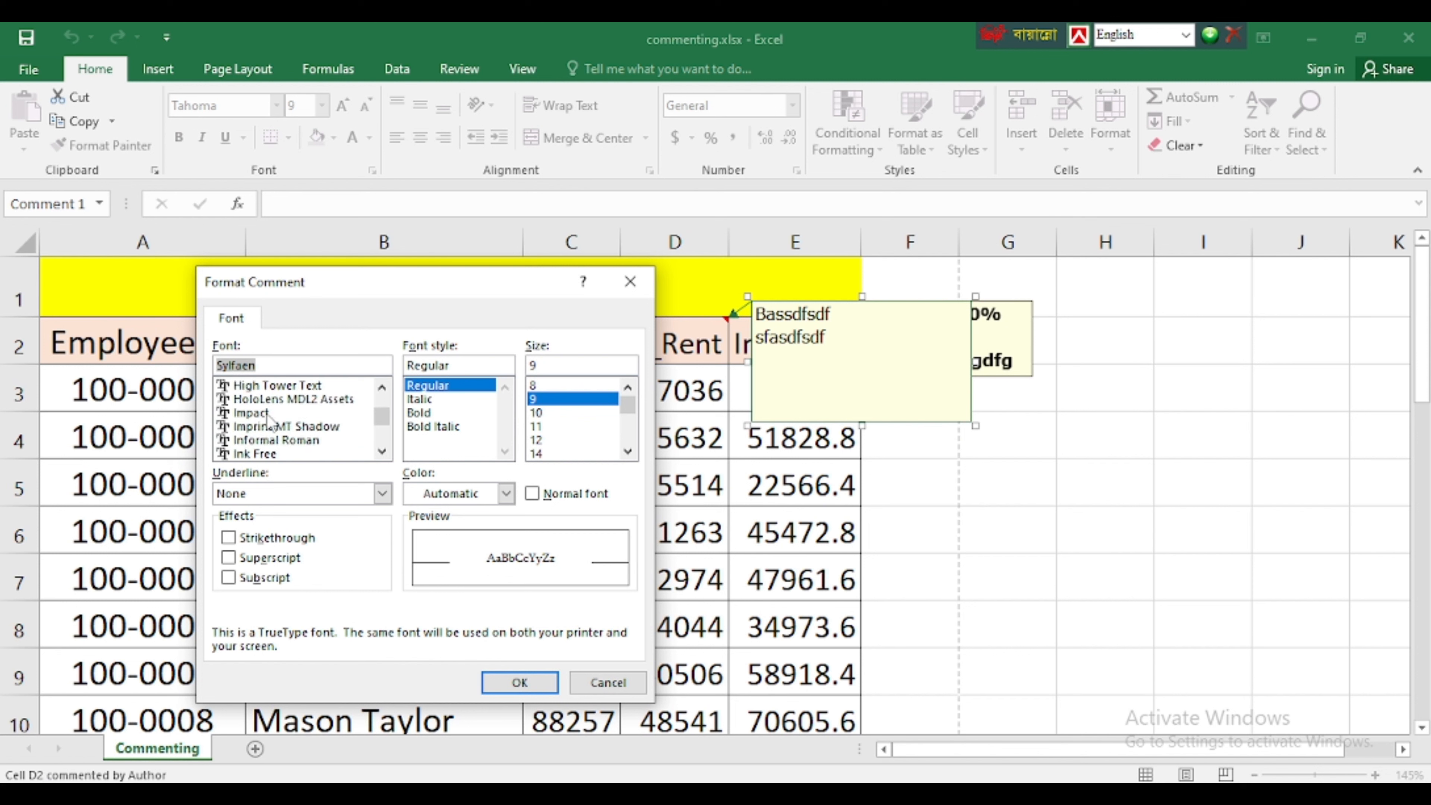
pyautogui.click(532, 494)
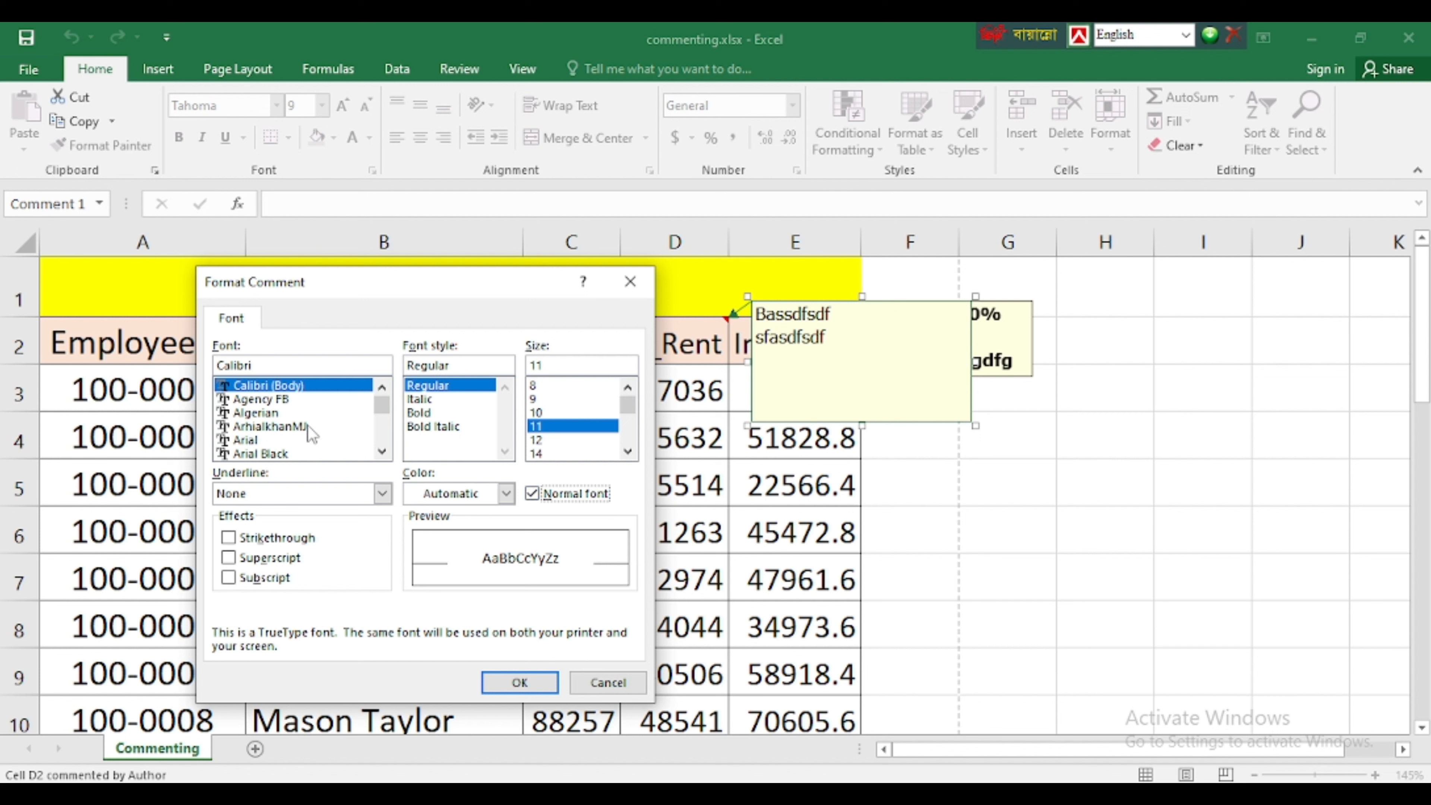
pyautogui.click(268, 400)
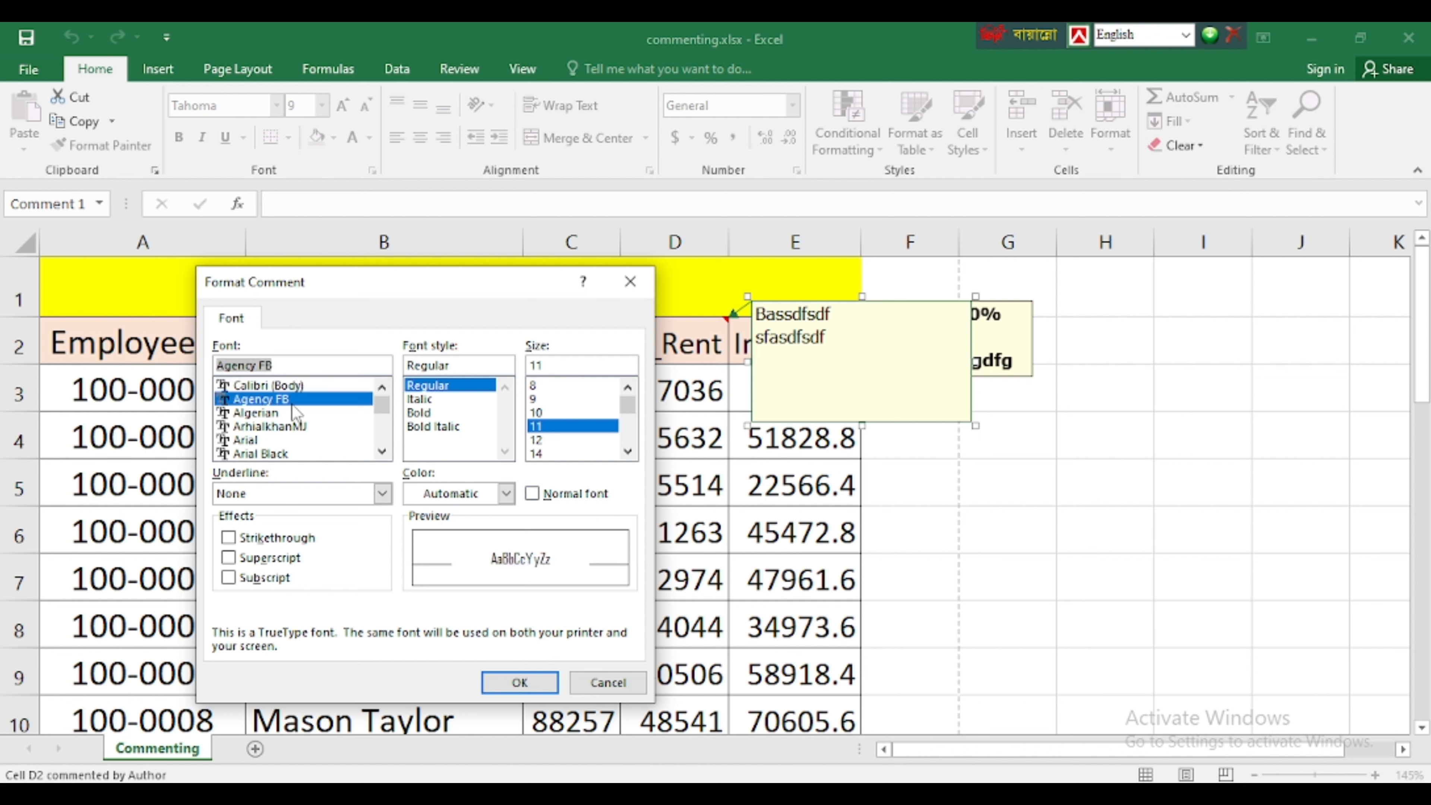
pyautogui.click(438, 414)
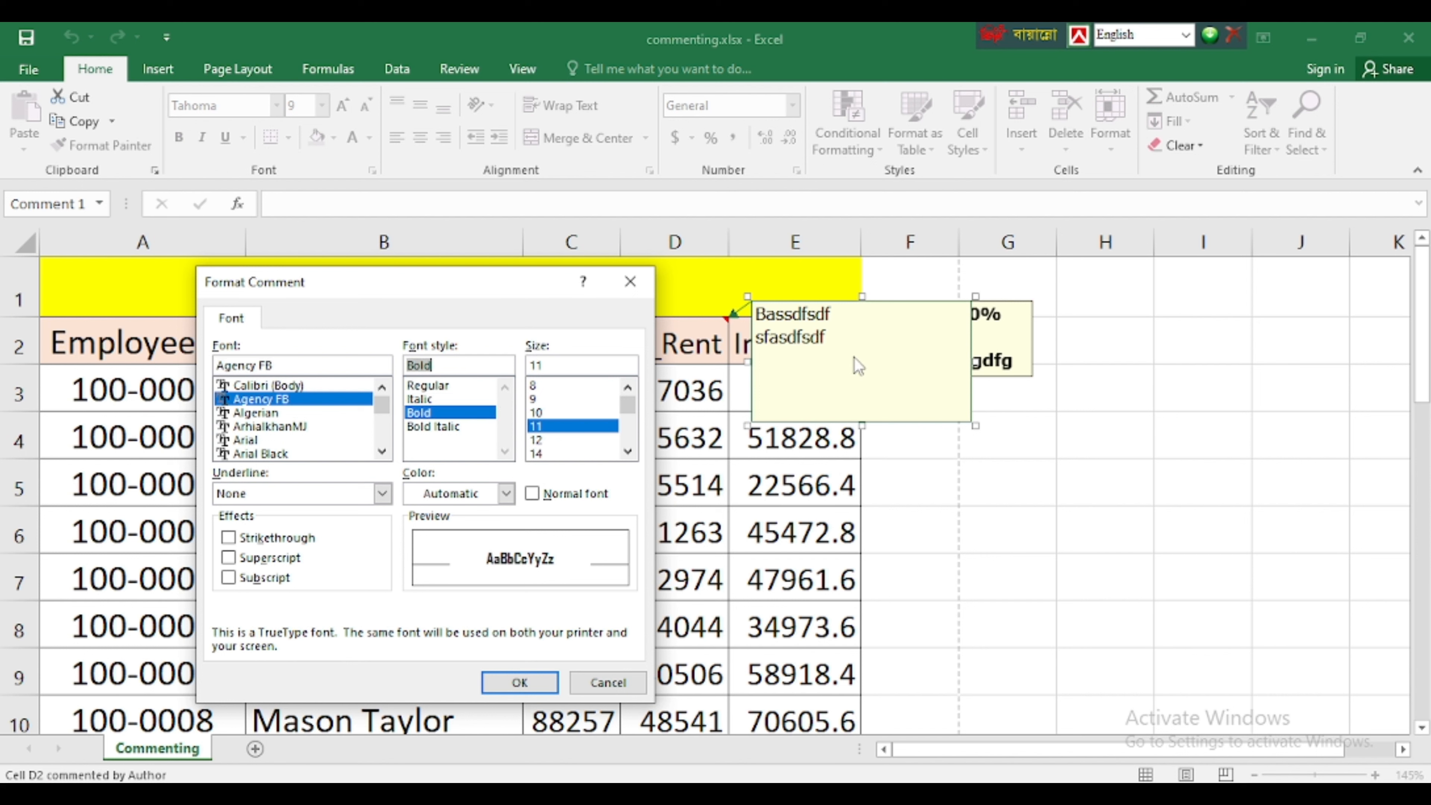
pyautogui.click(601, 681)
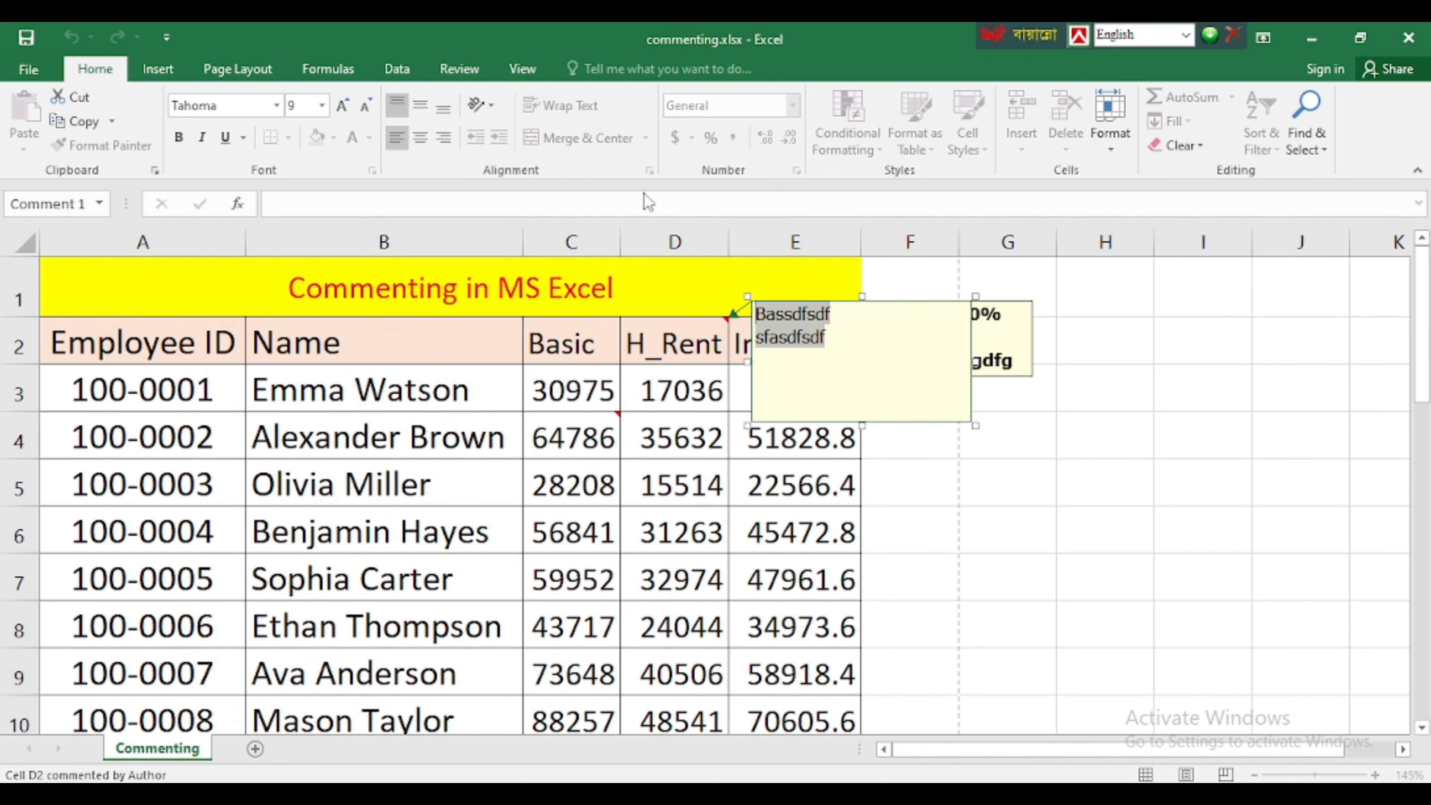
# Format the selected text of the H_Rent comment with the Agency FB font, Bold style and size 14
pyautogui.rightClick(782, 333)
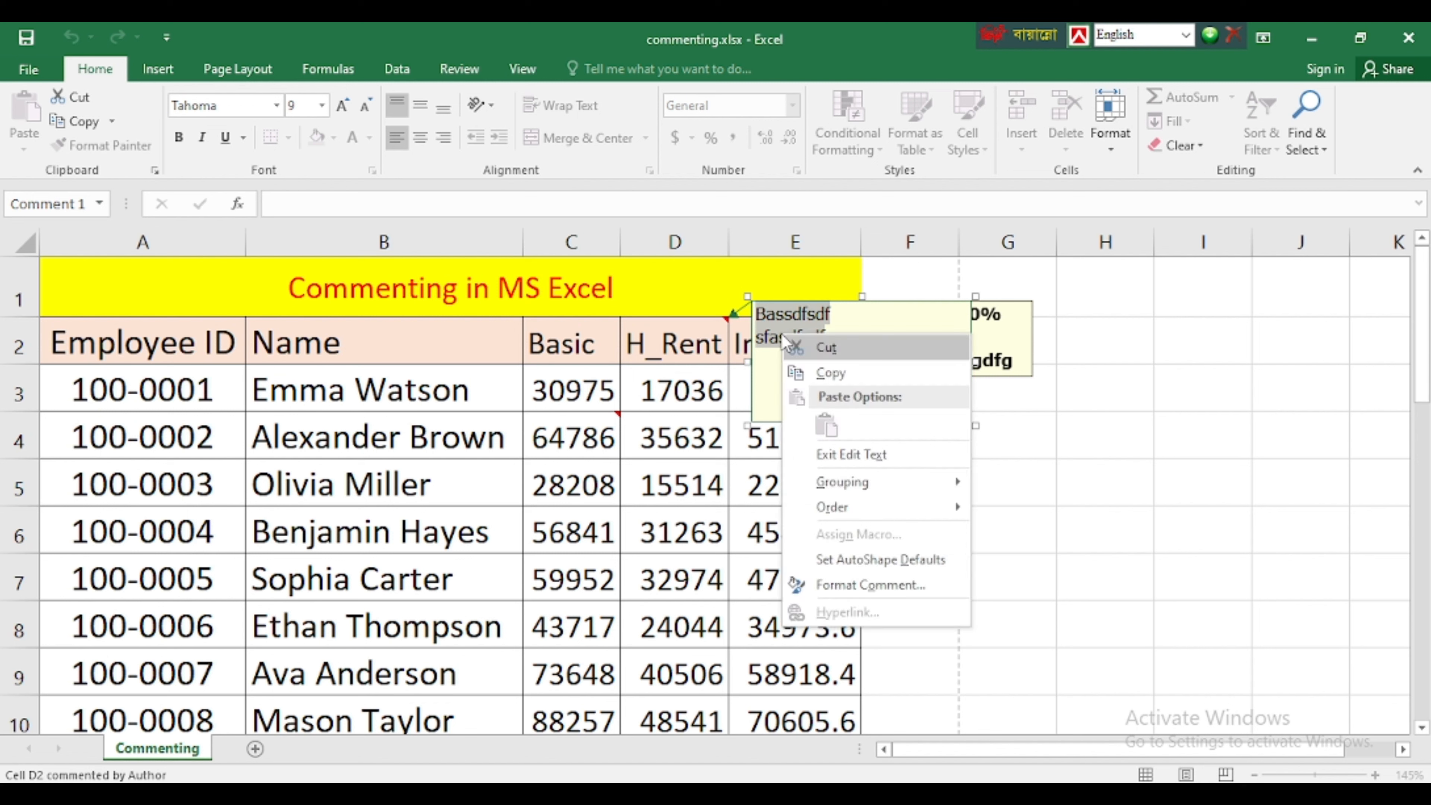
pyautogui.click(853, 585)
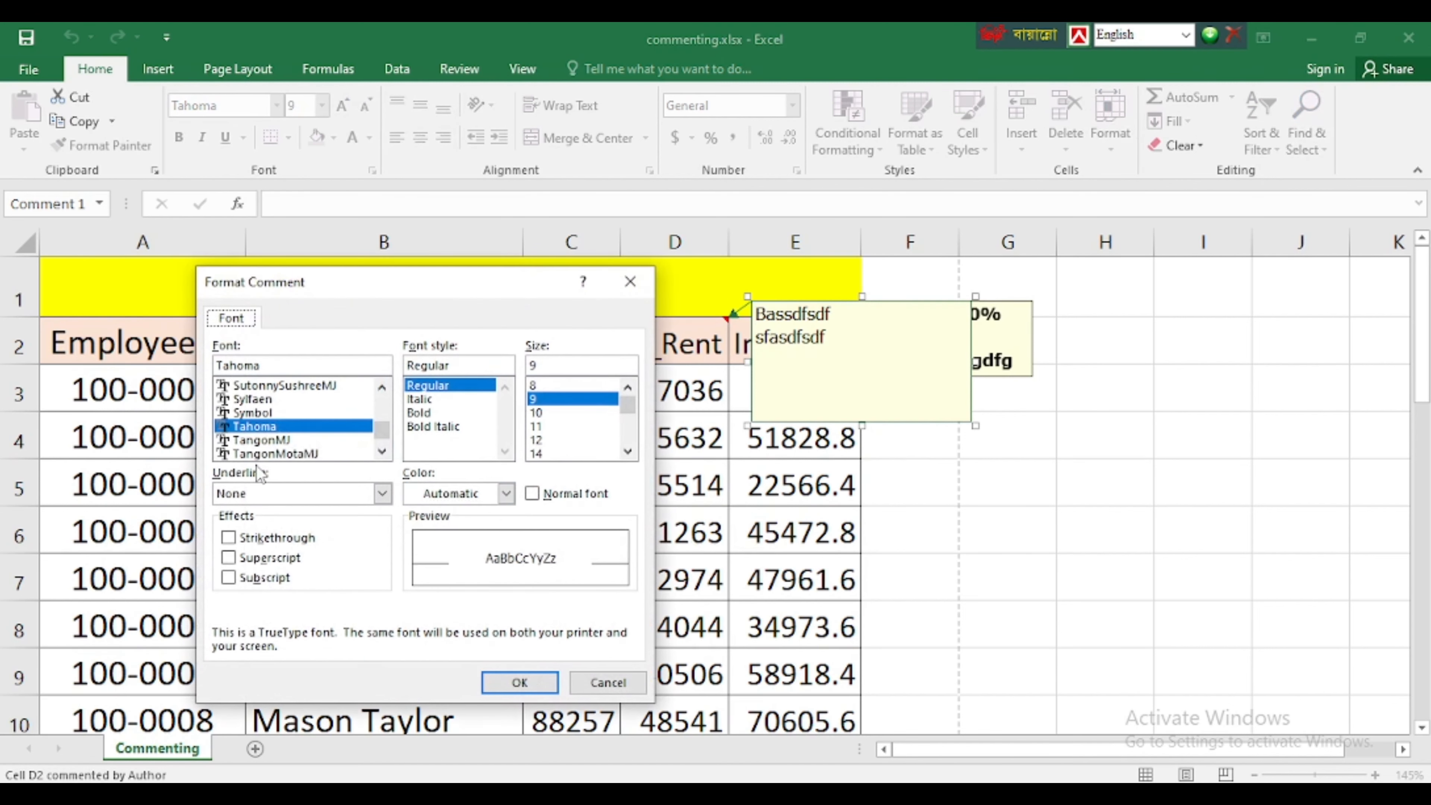
pyautogui.click(536, 495)
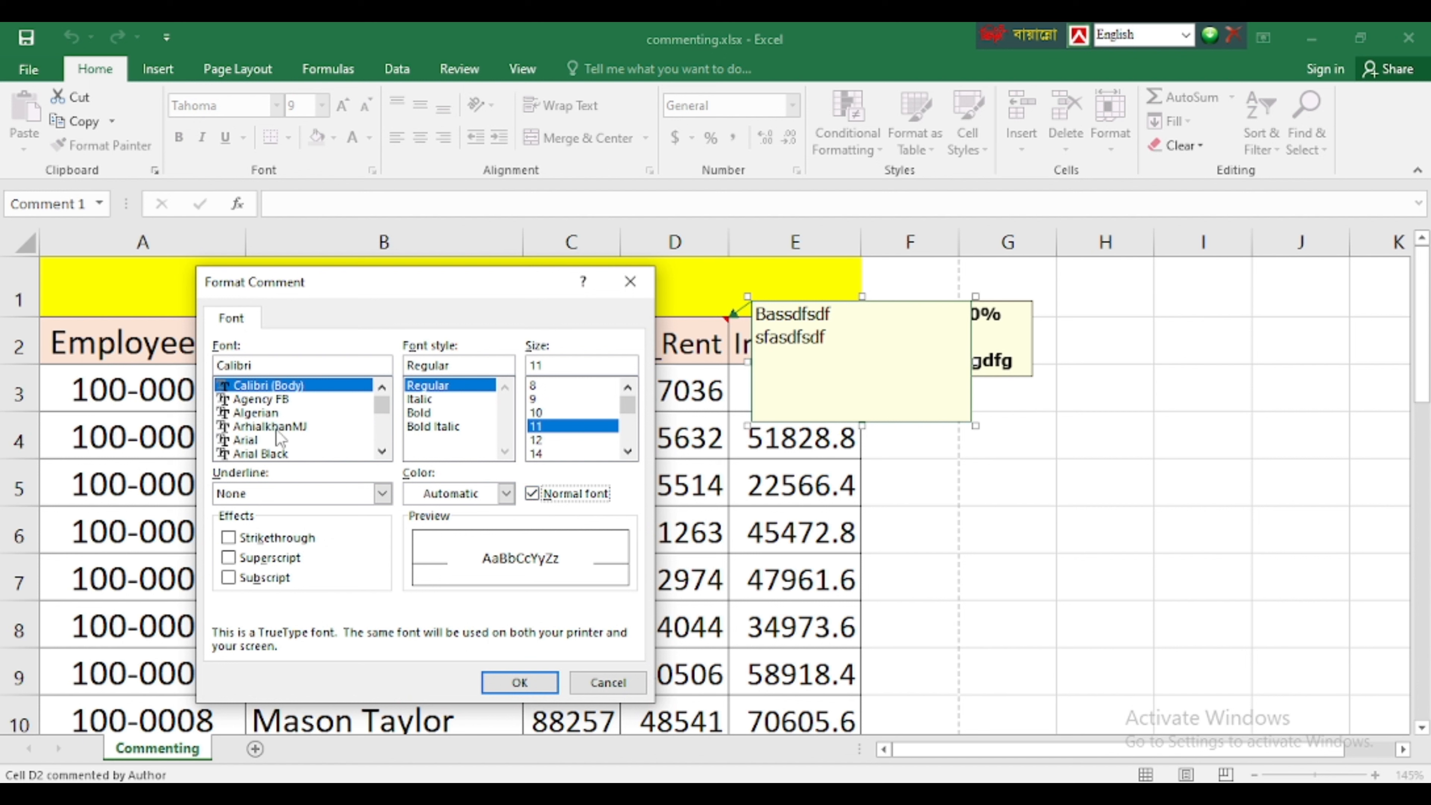
pyautogui.click(254, 400)
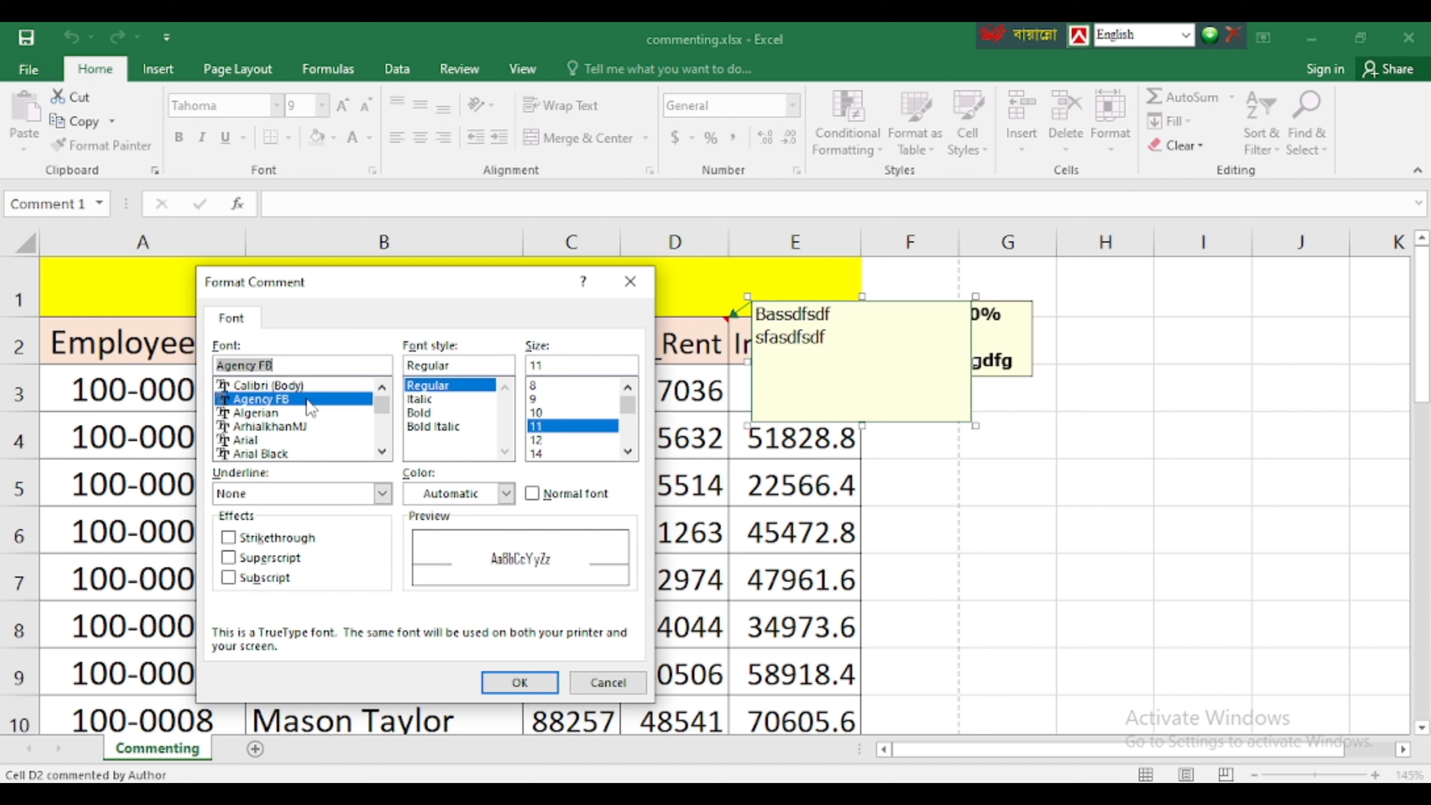
pyautogui.click(431, 412)
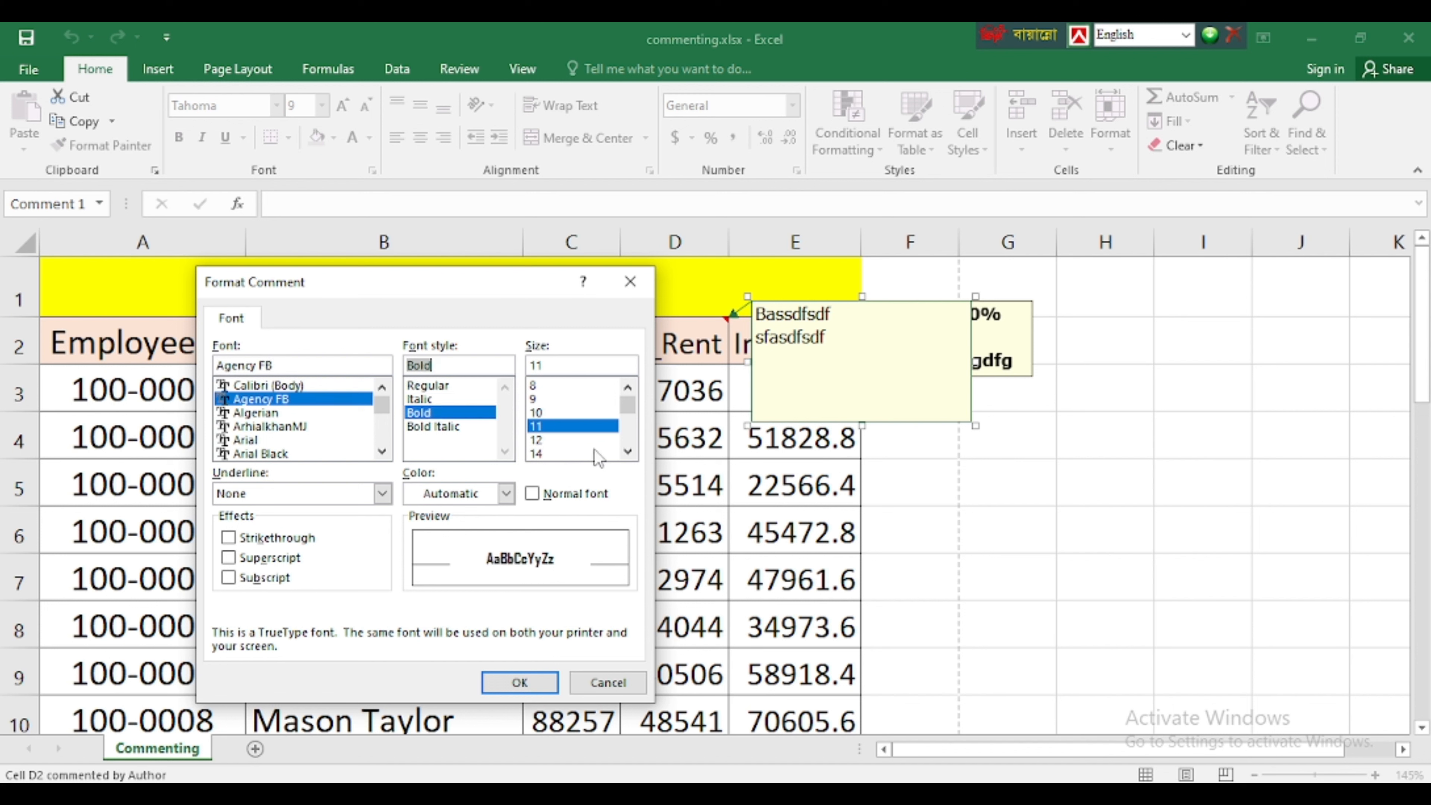
pyautogui.click(541, 454)
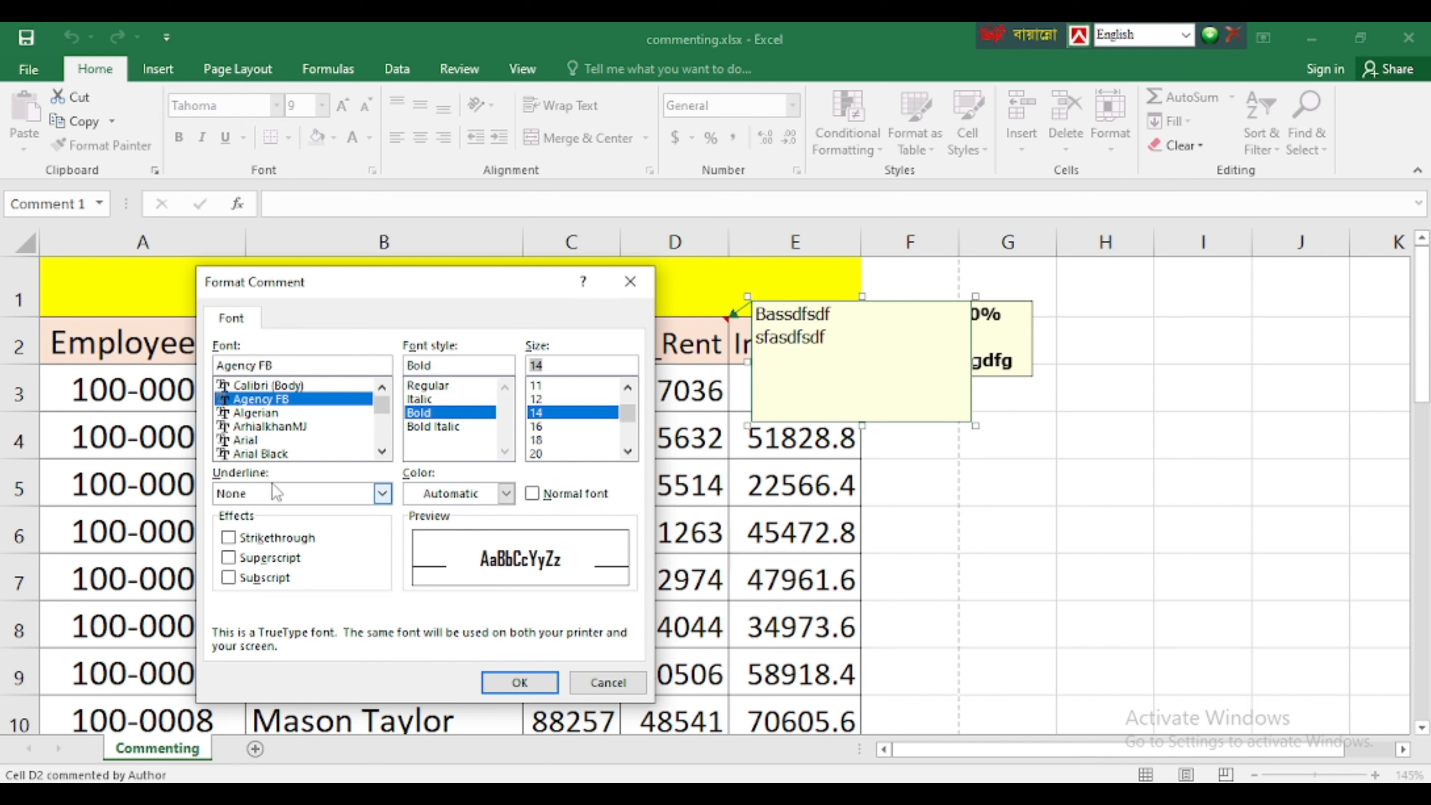
# Try the underline options for the comment text and set the underline to Single
pyautogui.click(383, 494)
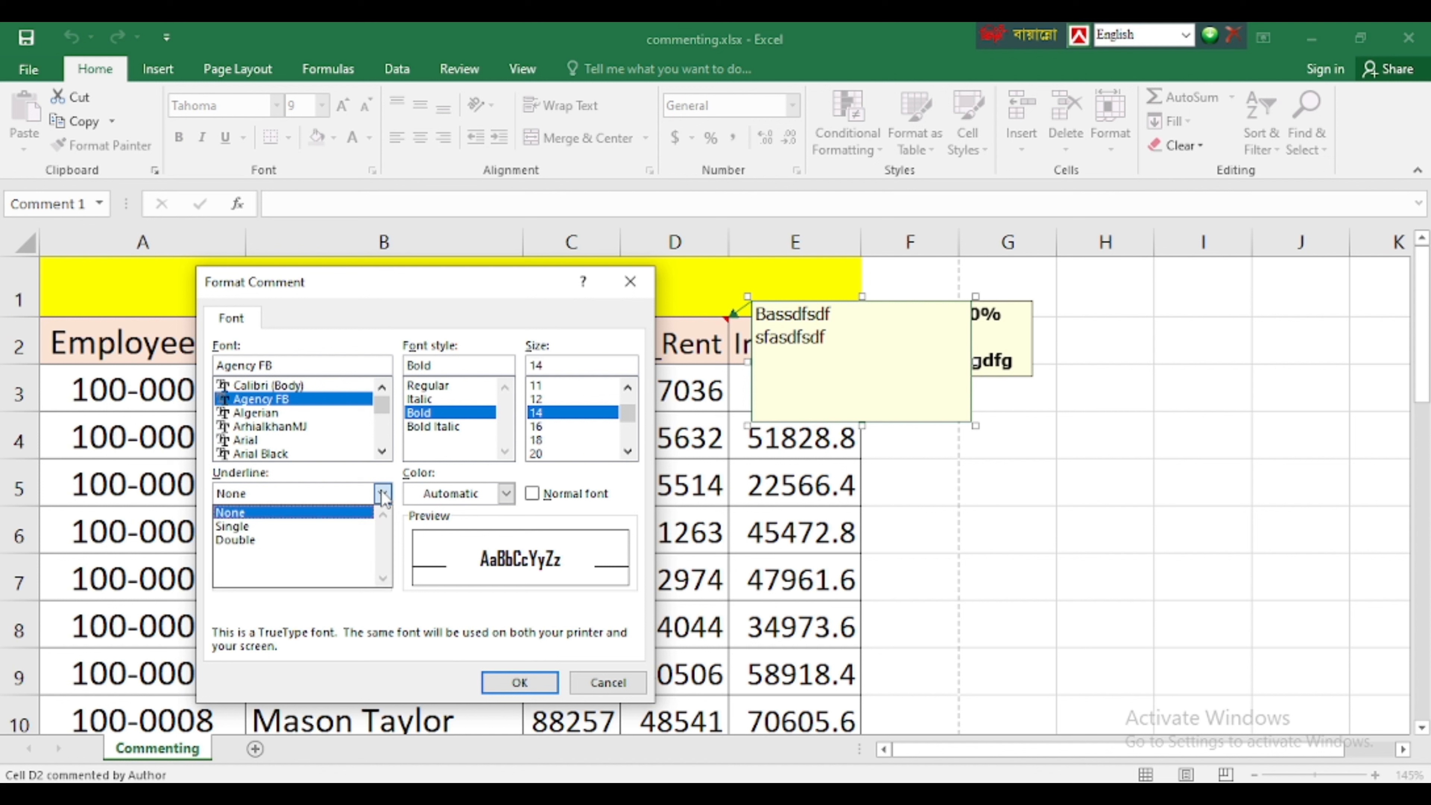
pyautogui.click(264, 495)
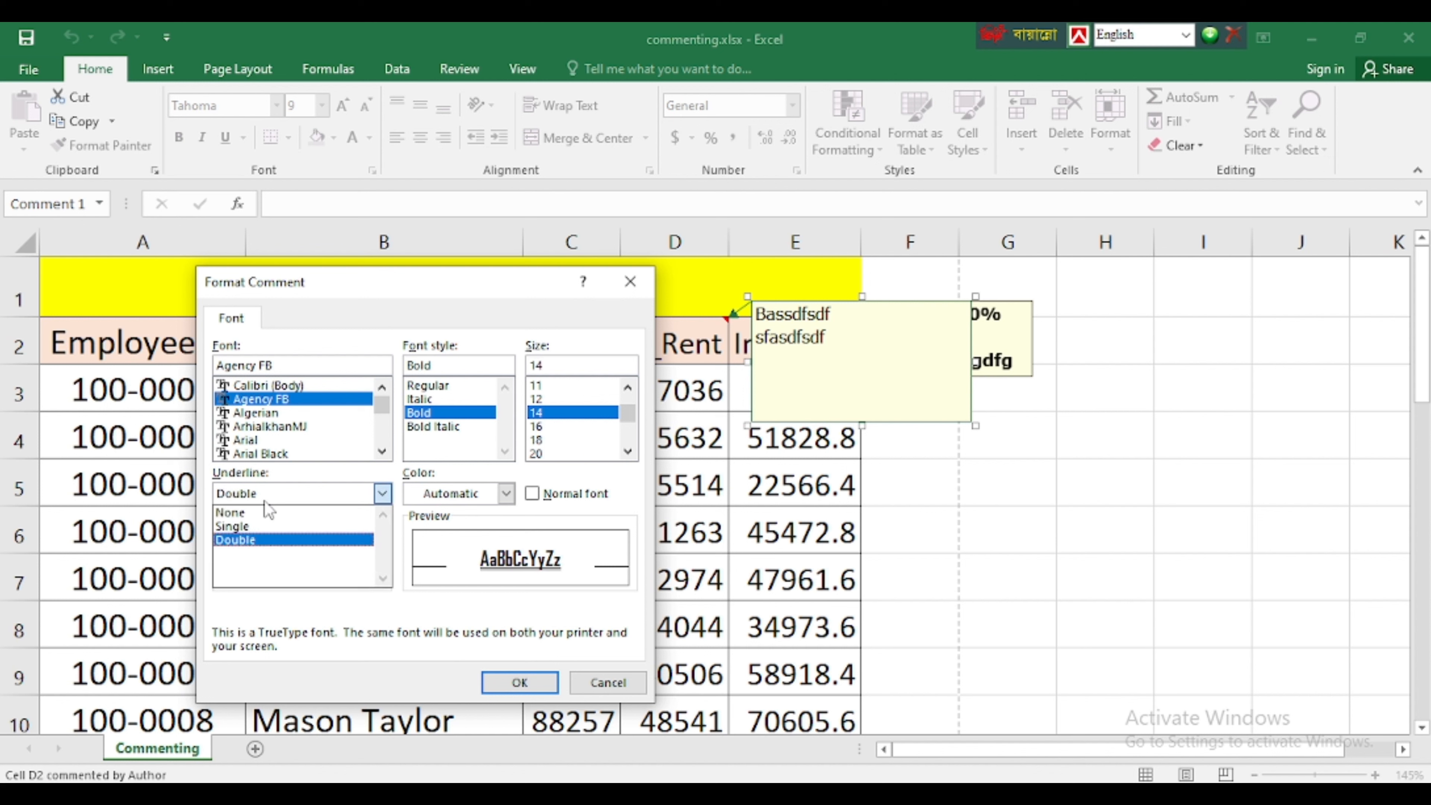
pyautogui.click(251, 526)
pyautogui.click(262, 496)
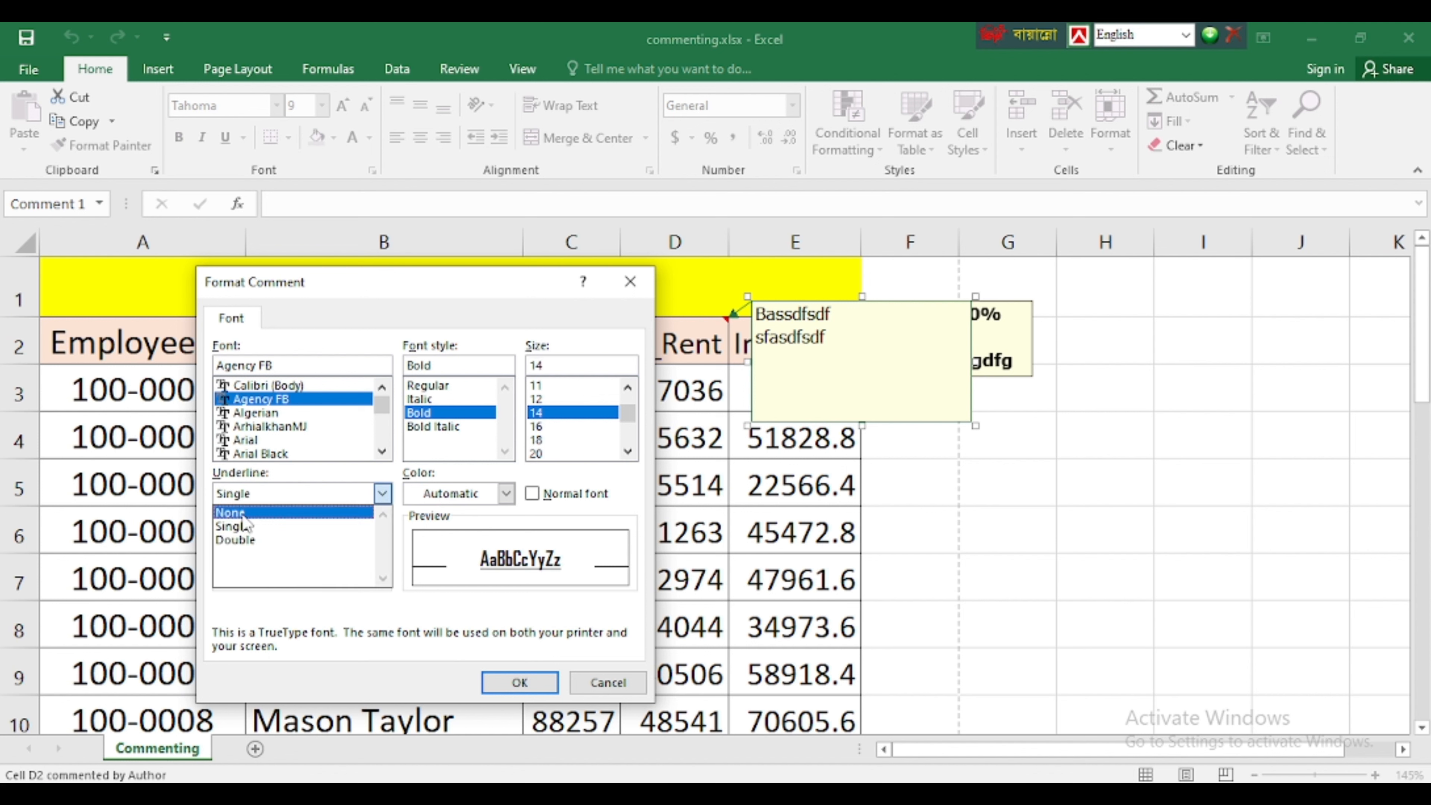
pyautogui.click(231, 512)
pyautogui.click(248, 494)
pyautogui.click(236, 526)
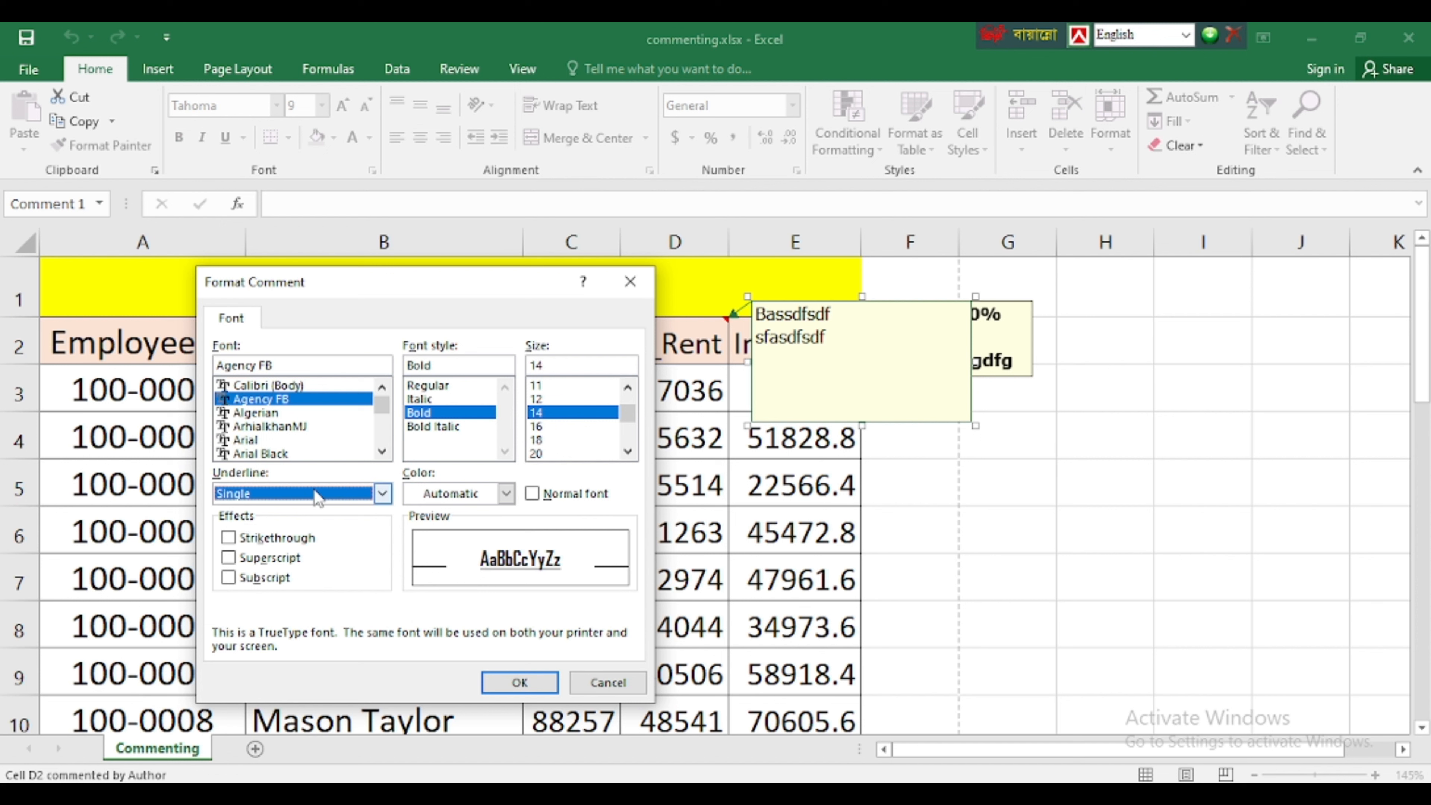
# Set the comment text color to red, apply the font formatting and leave the comment
pyautogui.click(507, 495)
pyautogui.click(416, 588)
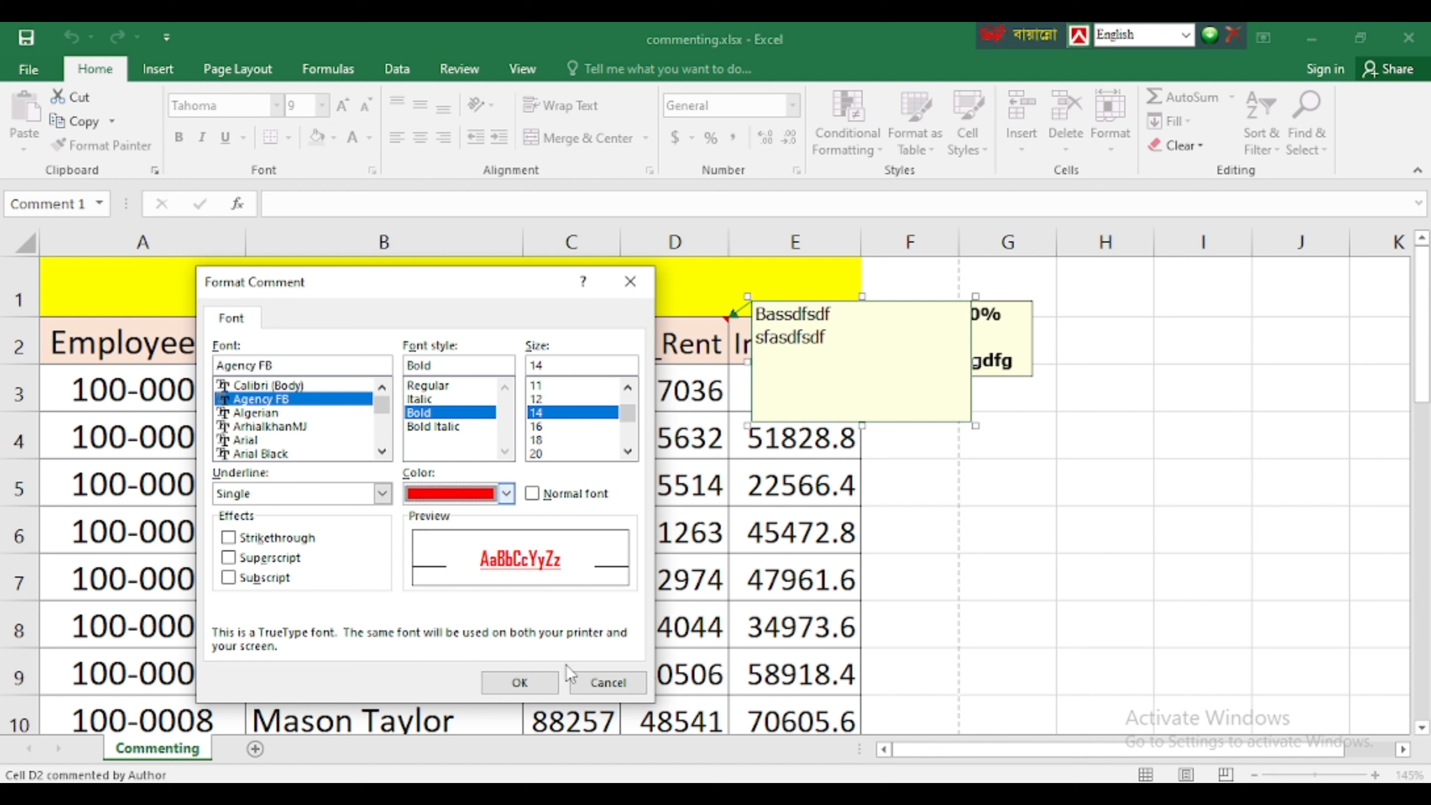
pyautogui.click(519, 682)
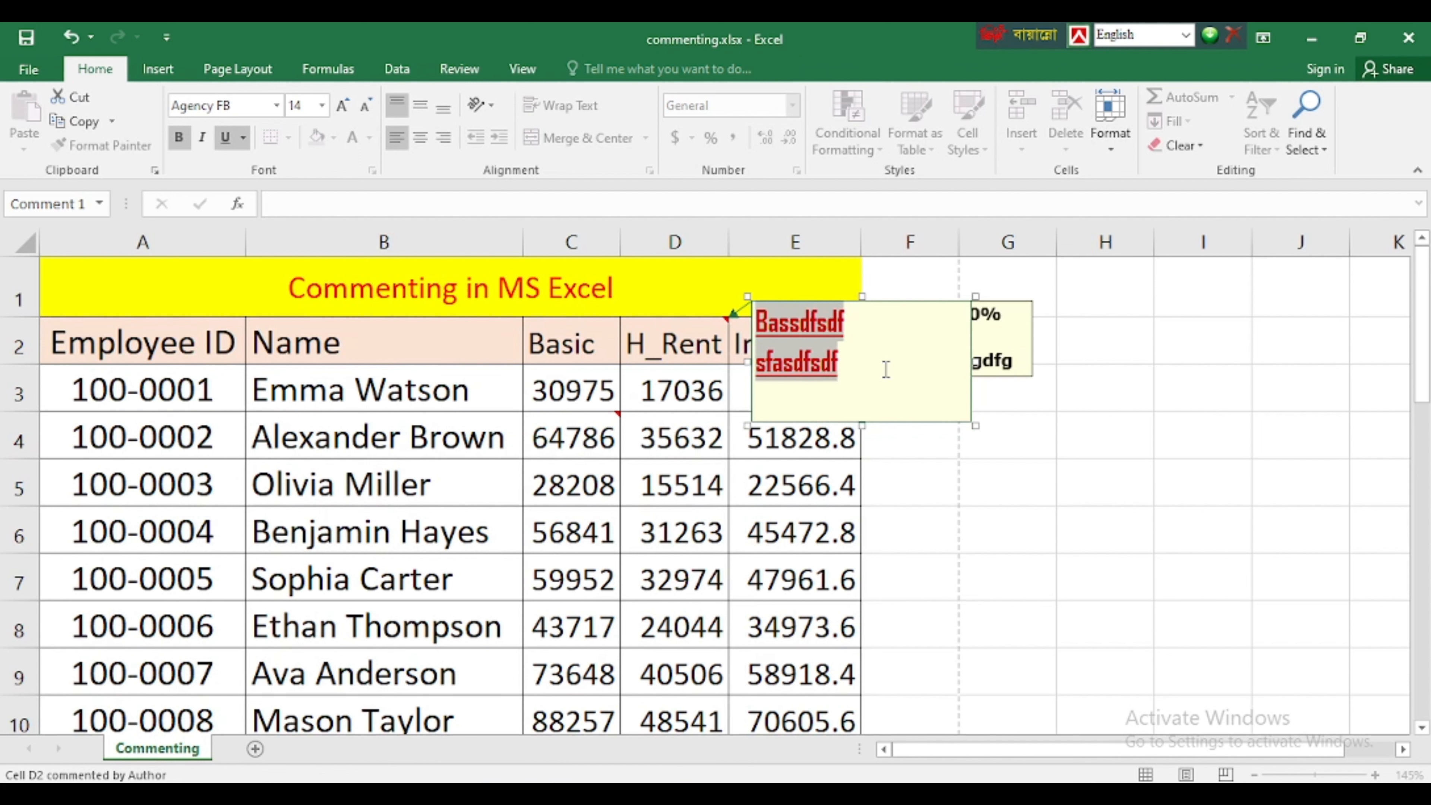
pyautogui.click(811, 466)
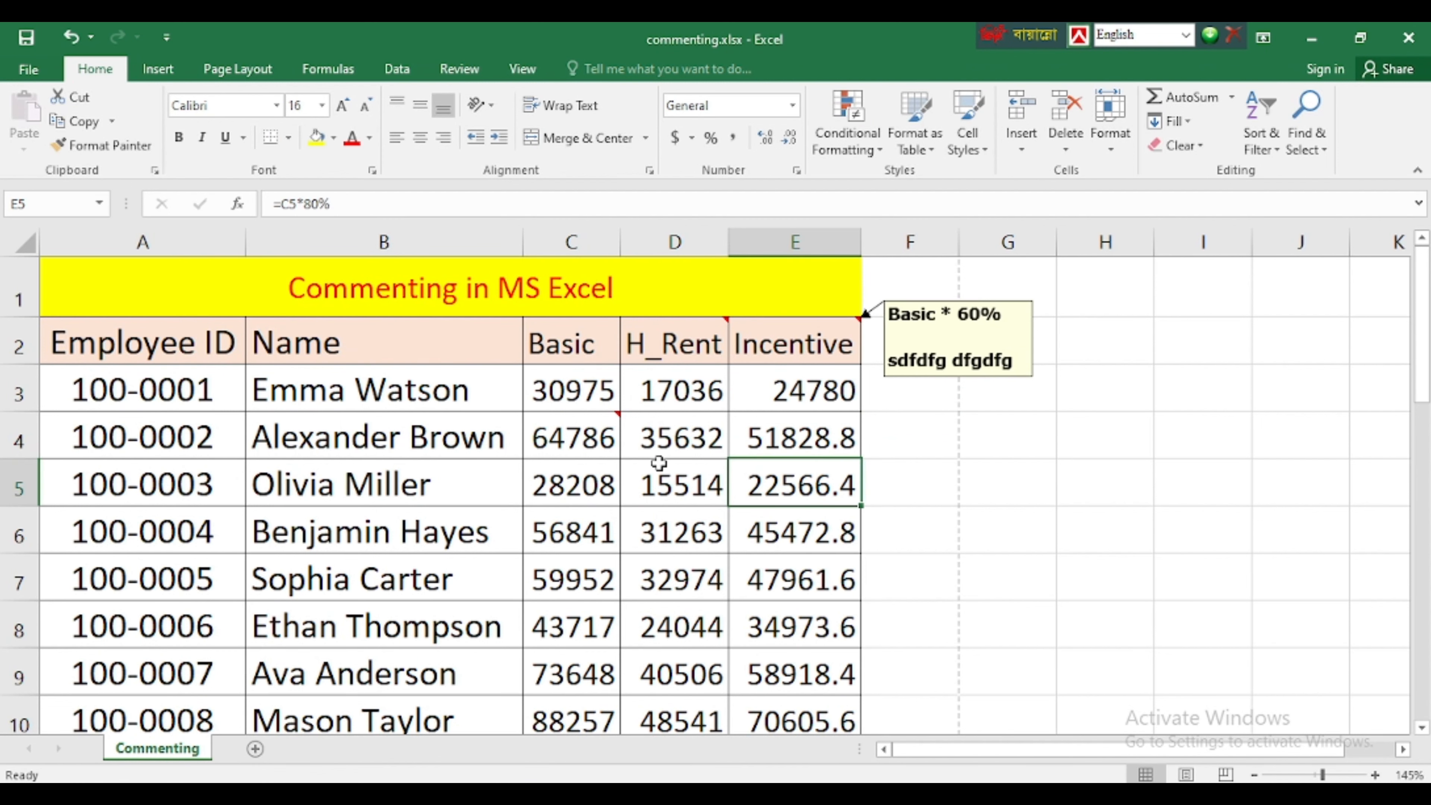
pyautogui.click(659, 449)
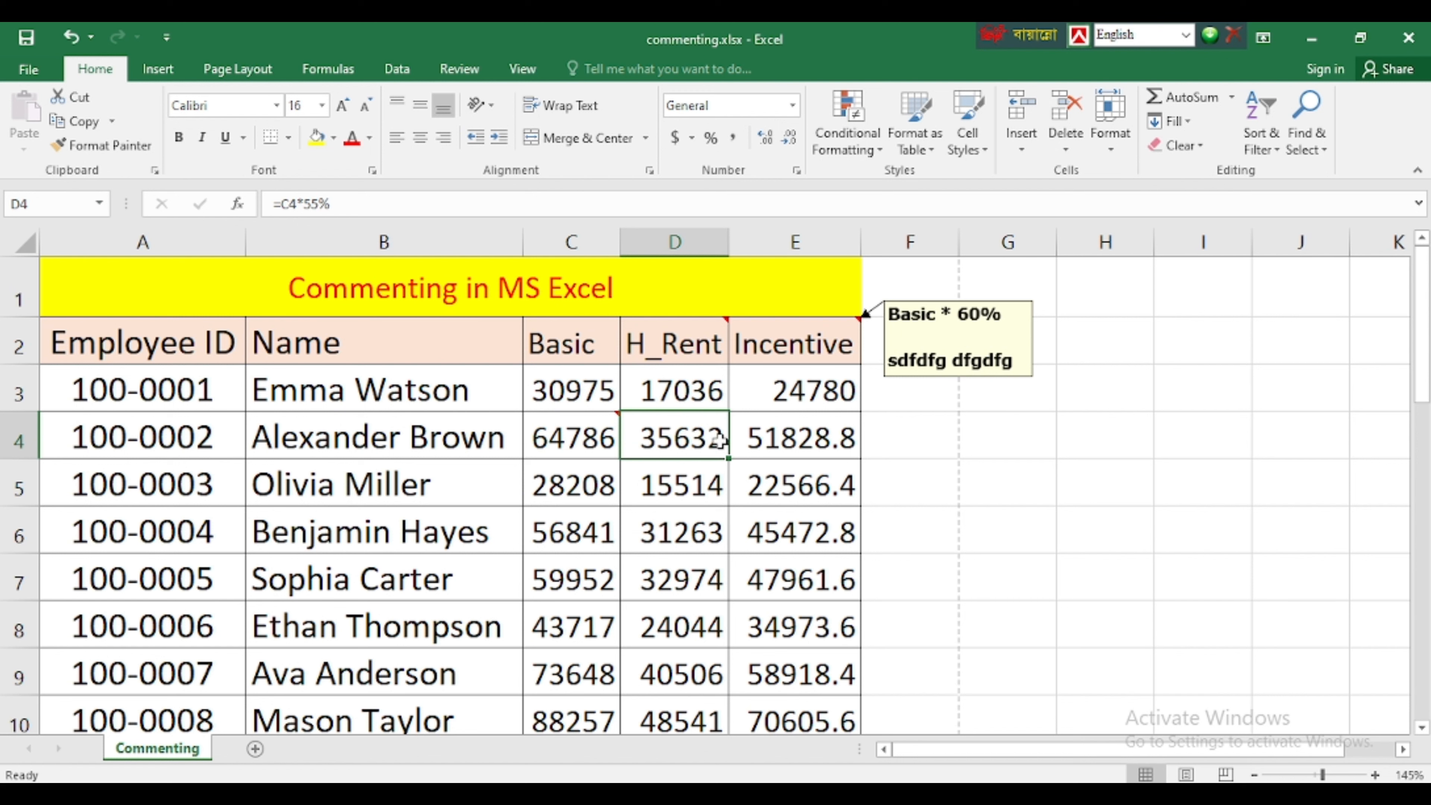
pyautogui.moveTo(161, 354); pyautogui.dragTo(843, 587)
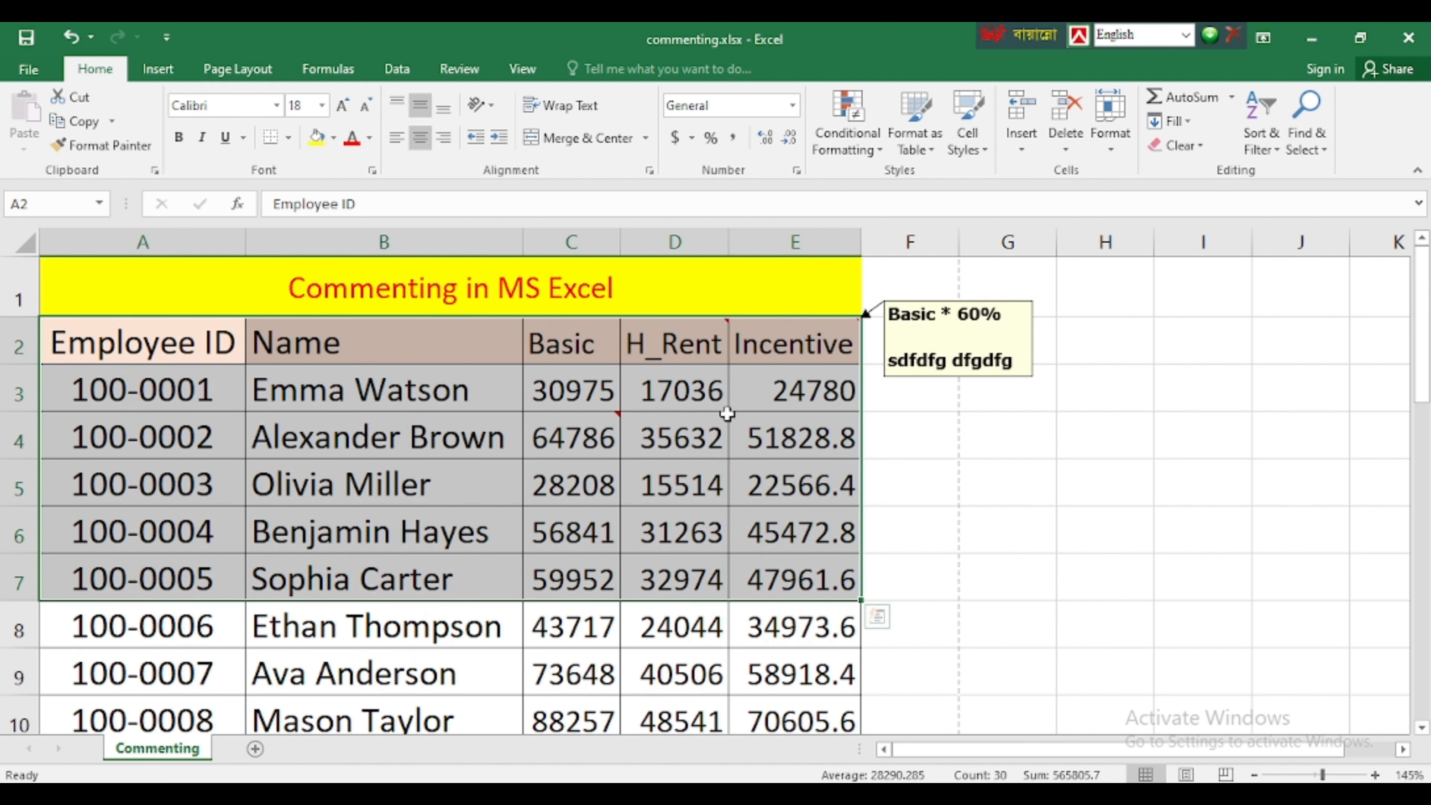
pyautogui.scroll(-3, 513, 543)
pyautogui.scroll(3, 563, 541)
pyautogui.click(604, 473)
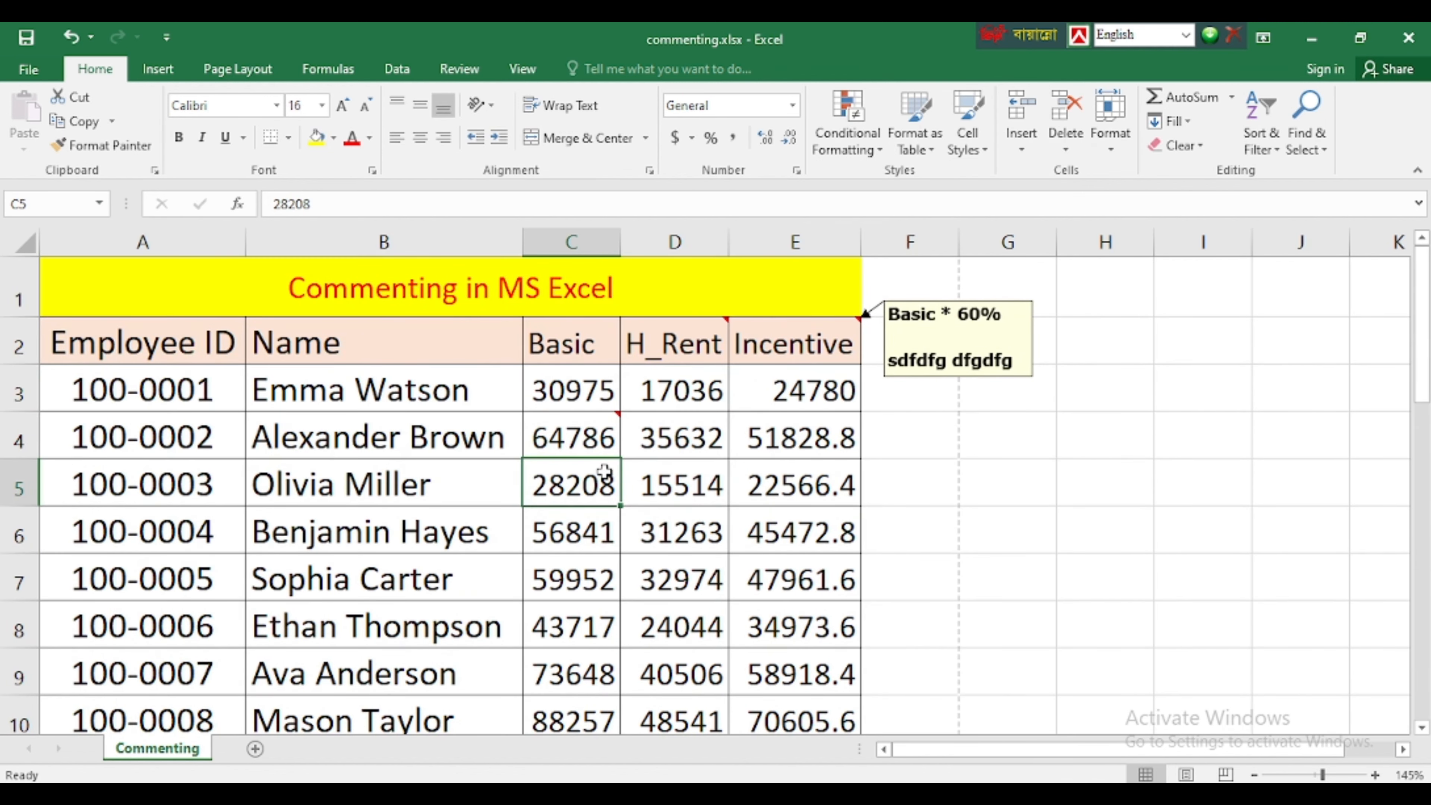